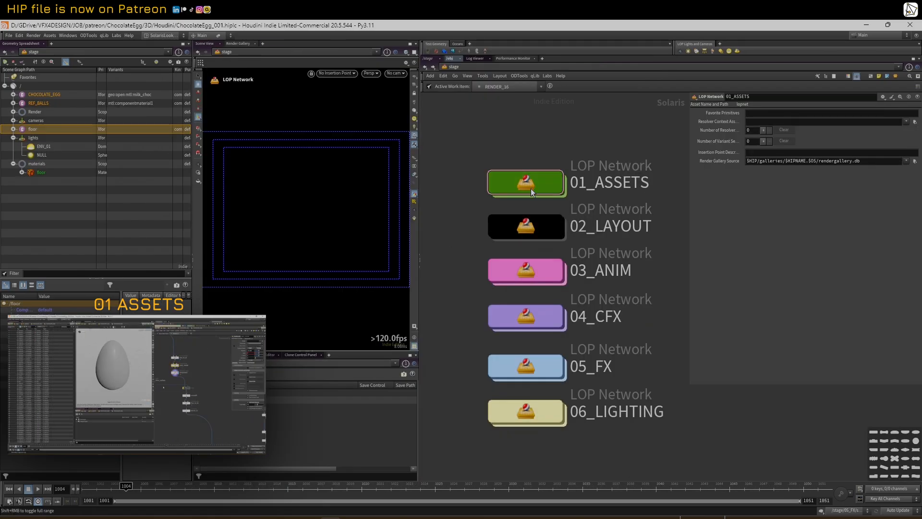
Survey the CHOCOLATE_EGG asset network inside 01_ASSETS, then return to the top-level stage networks
double_click(531, 189)
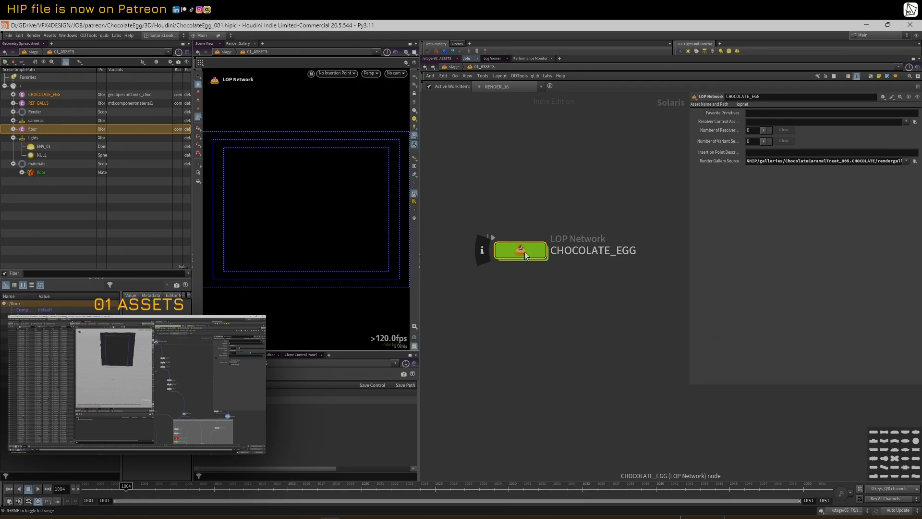
double_click(524, 250)
scroll(486, 211, "down", 9)
scroll(495, 207, "up", 10)
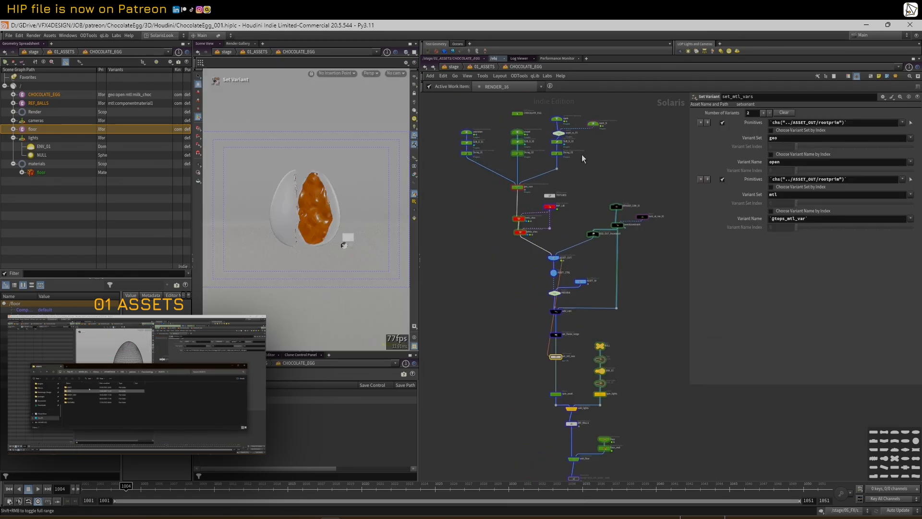
scroll(579, 199, "up", 3)
middle_click_drag(489, 335, 500, 292)
scroll(478, 188, "up", 3)
scroll(478, 188, "down", 3)
middle_click_drag(500, 370, 479, 280)
scroll(480, 295, "down", 2)
scroll(480, 296, "down", 2)
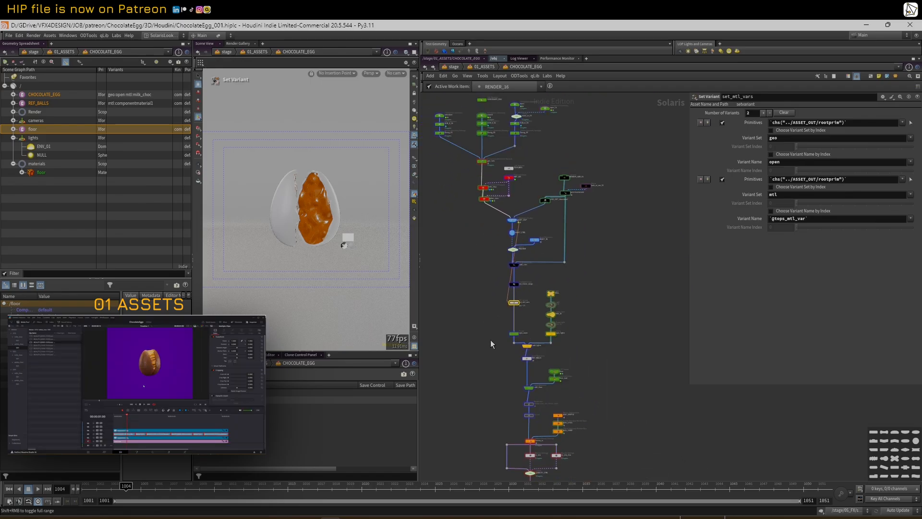
scroll(486, 333, "down", 1)
middle_click_drag(486, 328, 494, 322)
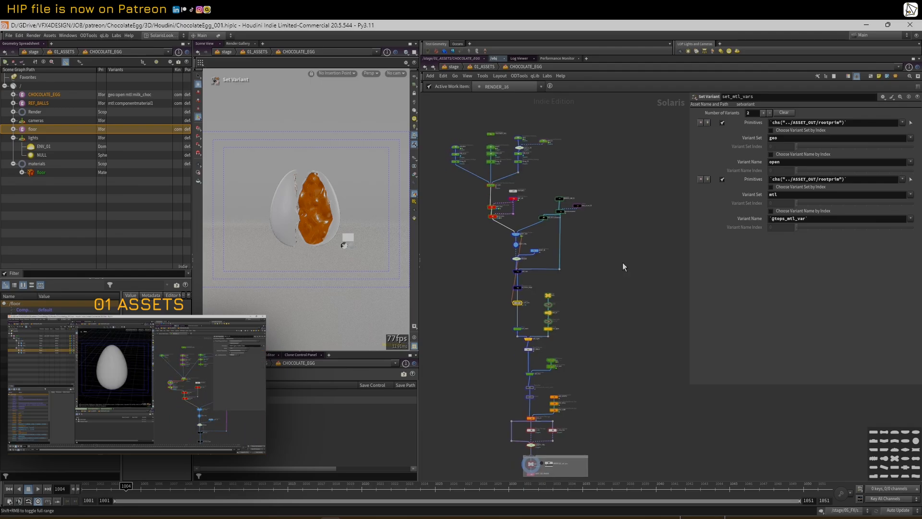
scroll(565, 269, "down", 2)
mouse_move(620, 272)
middle_mouse_down()
mouse_move(568, 266)
mouse_move(602, 270)
middle_mouse_up()
scroll(602, 269, "up", 1)
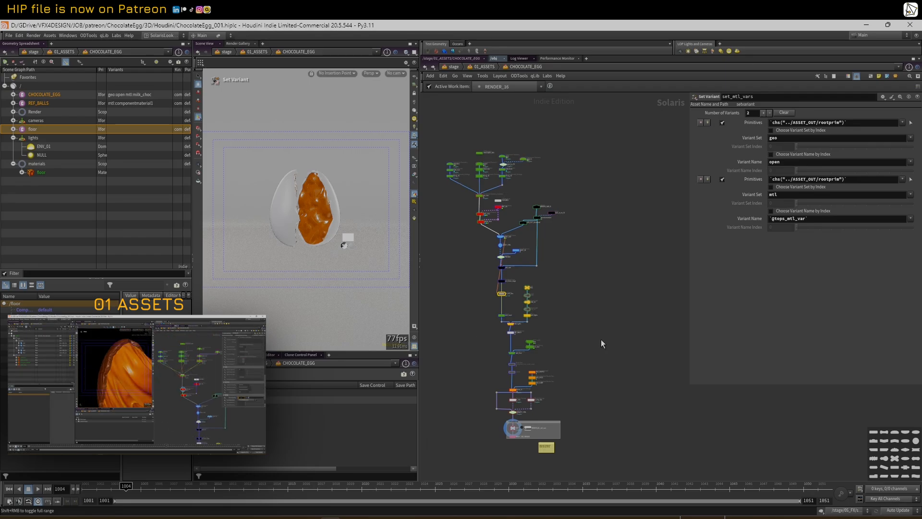
scroll(454, 152, "up", 3)
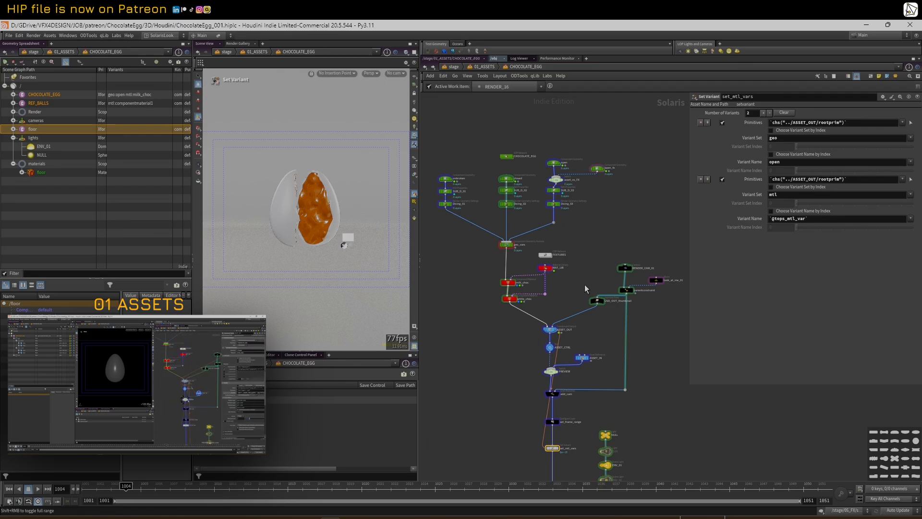
scroll(572, 254, "down", 2)
middle_click_drag(640, 367, 611, 289)
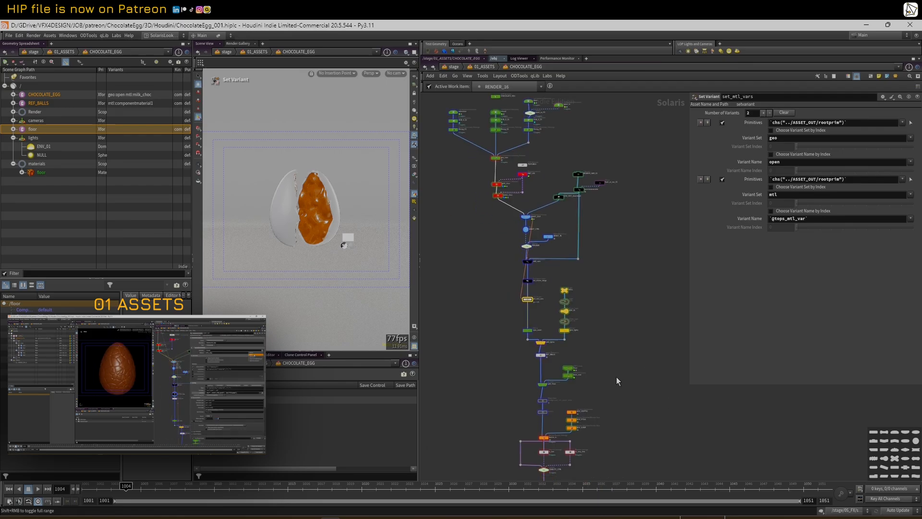
scroll(501, 148, "up", 2)
scroll(501, 149, "up", 3)
middle_click_drag(506, 133, 548, 263)
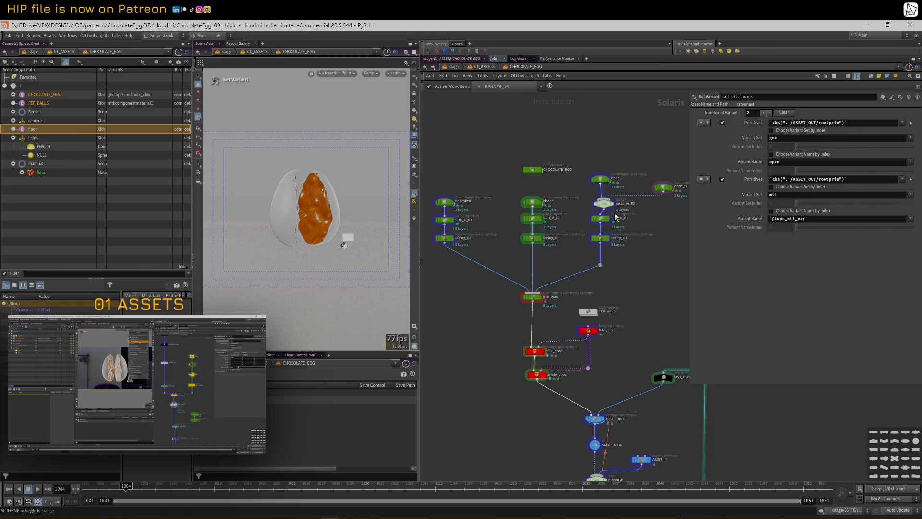
middle_click_drag(669, 252, 611, 235)
scroll(650, 255, "down", 2)
scroll(611, 235, "up", 2)
key("u")
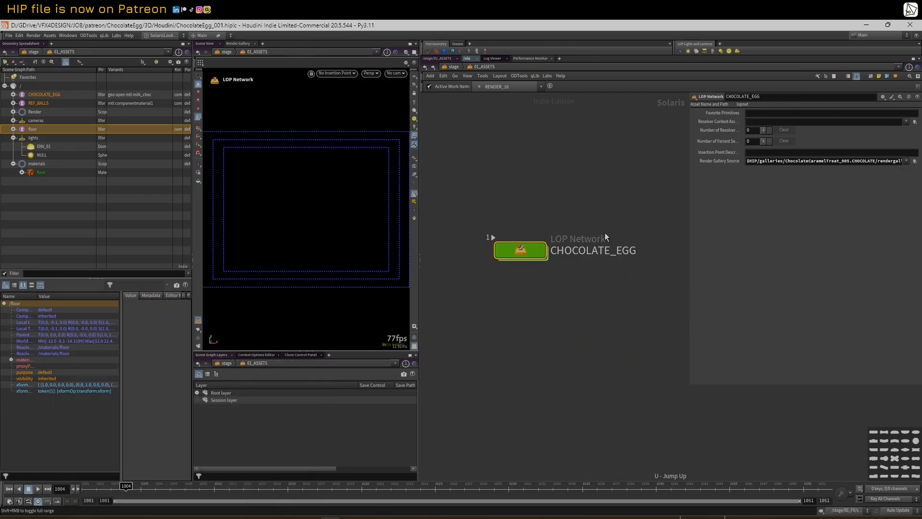
key("u")
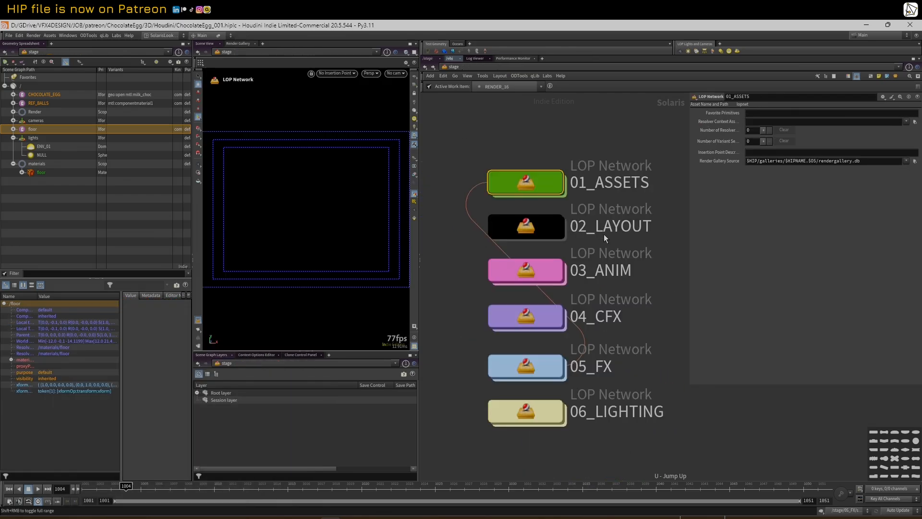
Enter 02_LAYOUT and frame the graph showing the CAM_010, CAM_020 and CAM_030 branches
double_click(556, 231)
left_click_drag(687, 145, 781, 154)
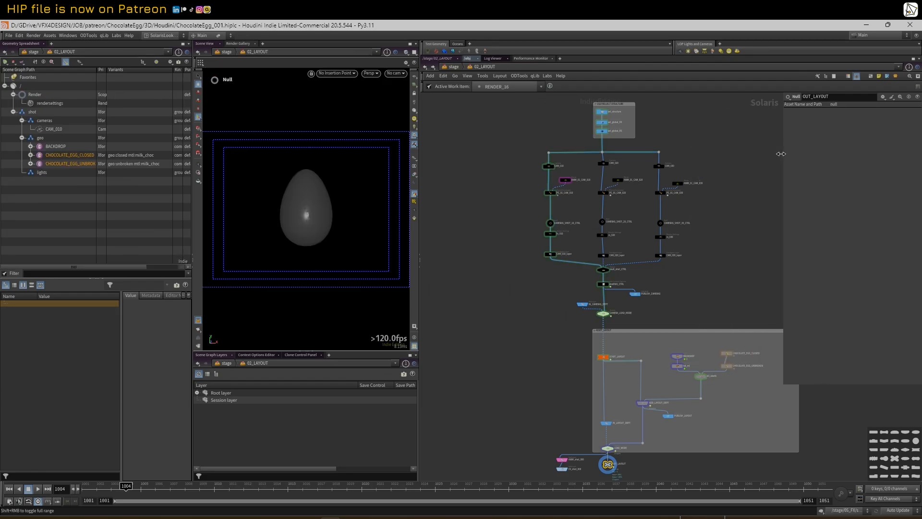
scroll(688, 166, "up", 5)
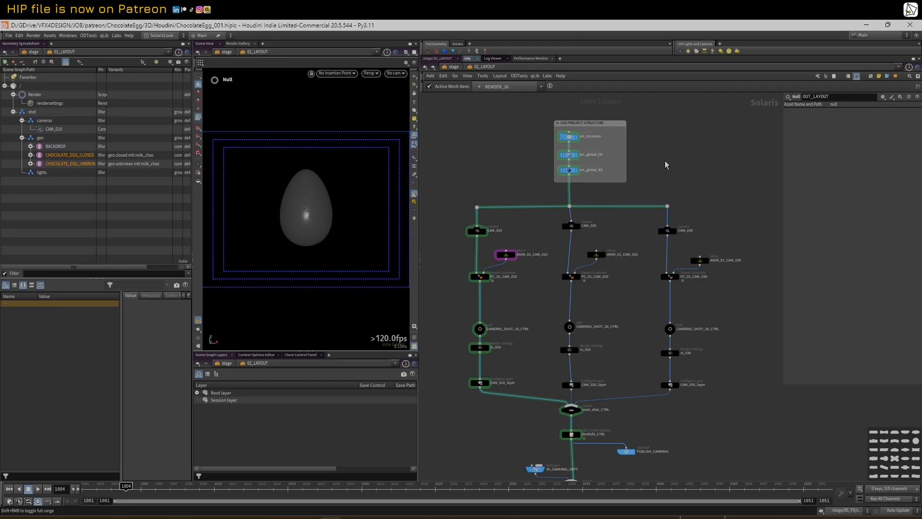
mouse_move(708, 210)
middle_mouse_down()
mouse_move(710, 168)
mouse_move(700, 199)
middle_mouse_up()
scroll(700, 200, "up", 2)
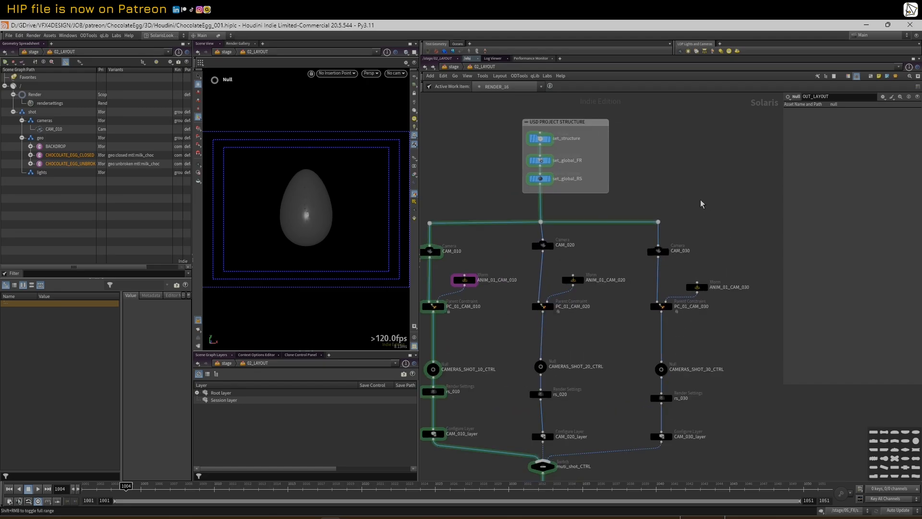
Make set_structure the displayed node and widen its parameter pane
left_click(546, 144)
scroll(548, 144, "up", 2)
left_click(556, 140)
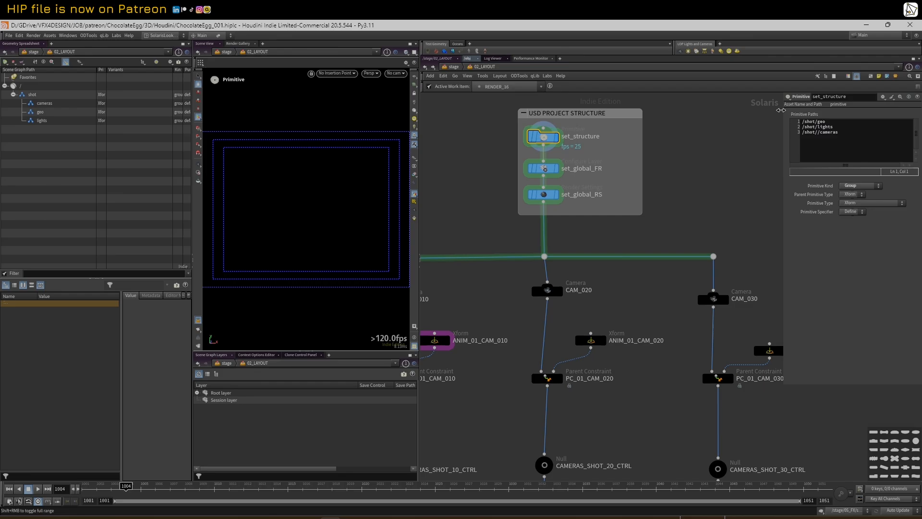
left_click_drag(781, 111, 741, 112)
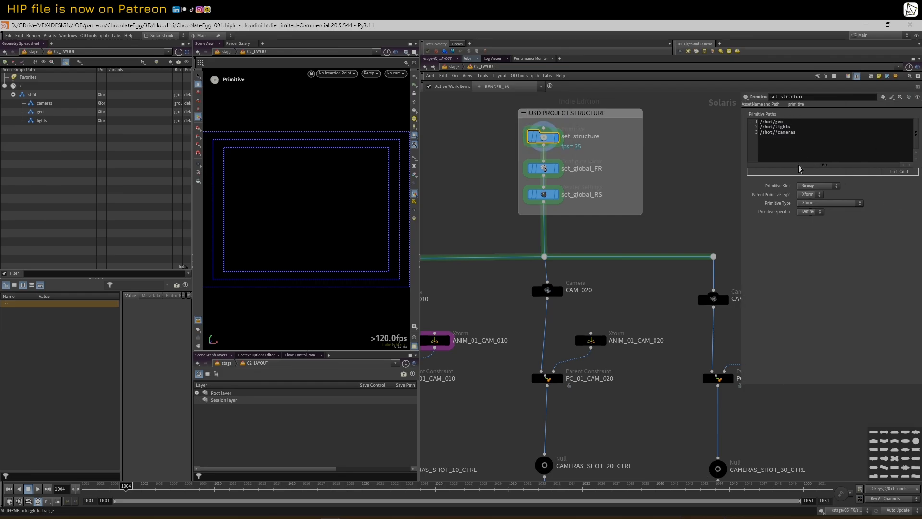
Correct the third Primitive Path to /shot/cameras, then select set_global_FR
left_click(780, 134)
key("BackSpace")
left_click(696, 147)
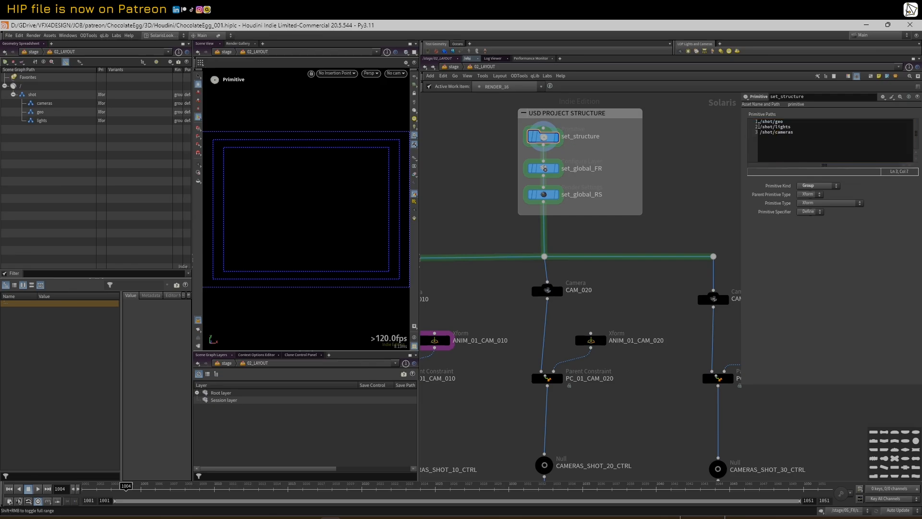
left_click(547, 169)
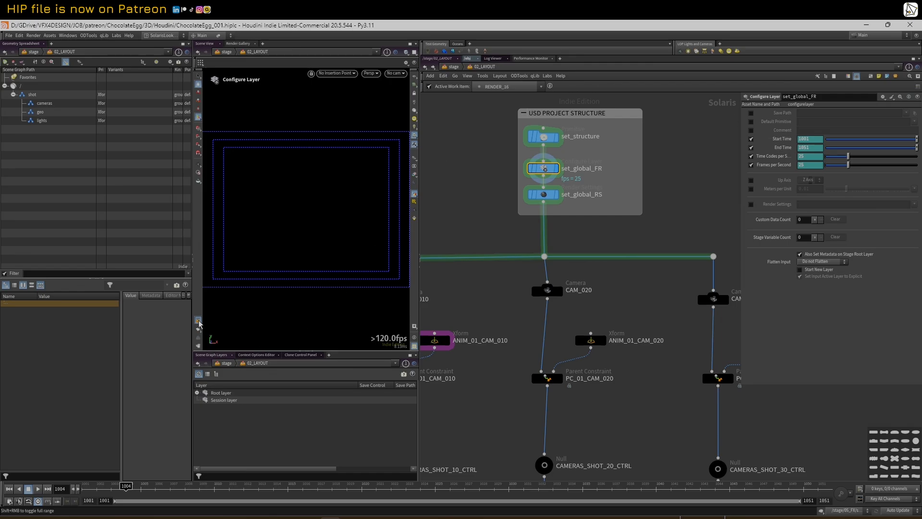
Delete set_global_FR's time channels and set End Time to 1101 and Start Time to 995
right_click(787, 148)
left_click(819, 243)
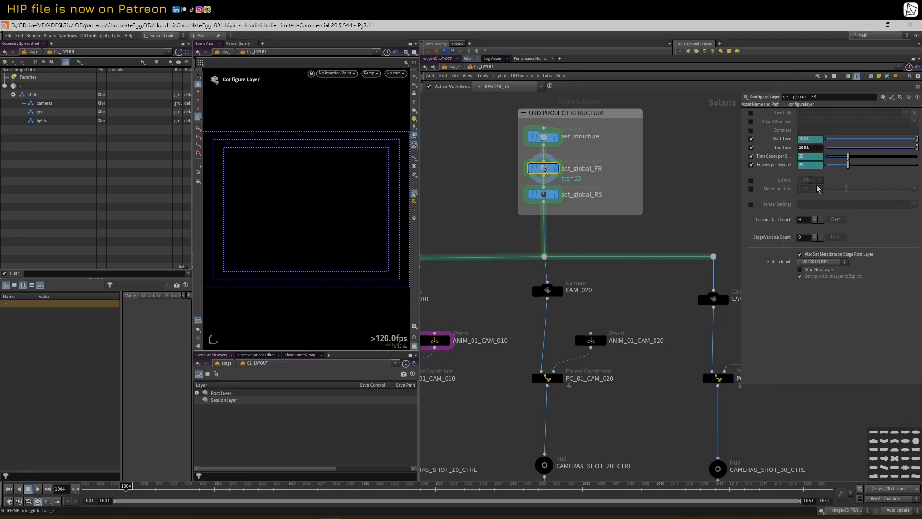
double_click(801, 149)
type("1101")
key("Return")
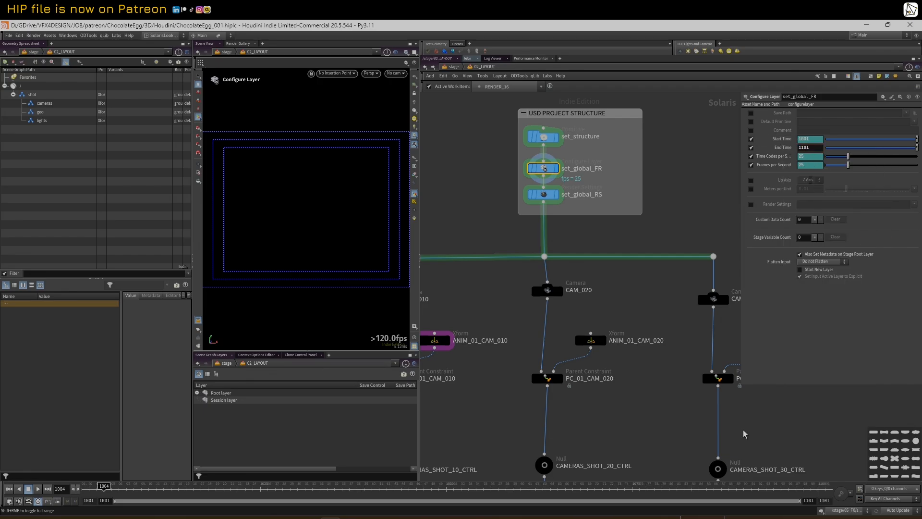
left_click(84, 488)
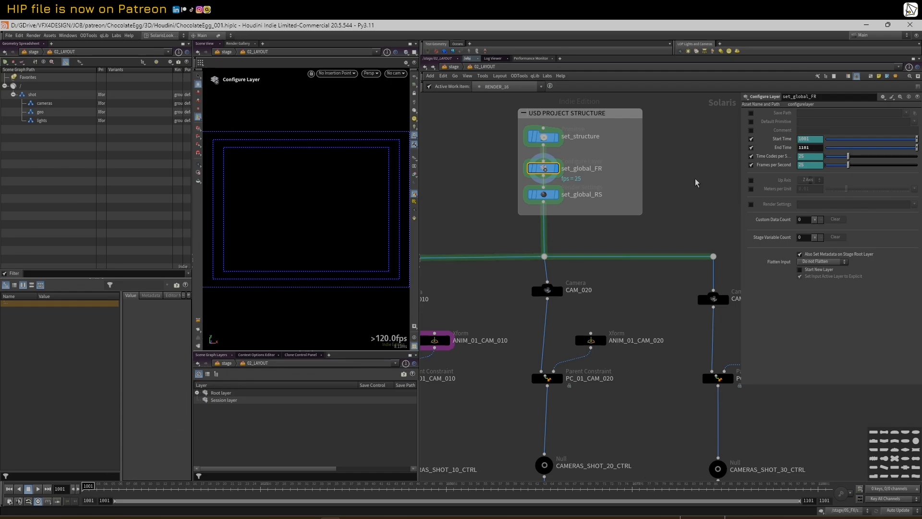
right_click(790, 140)
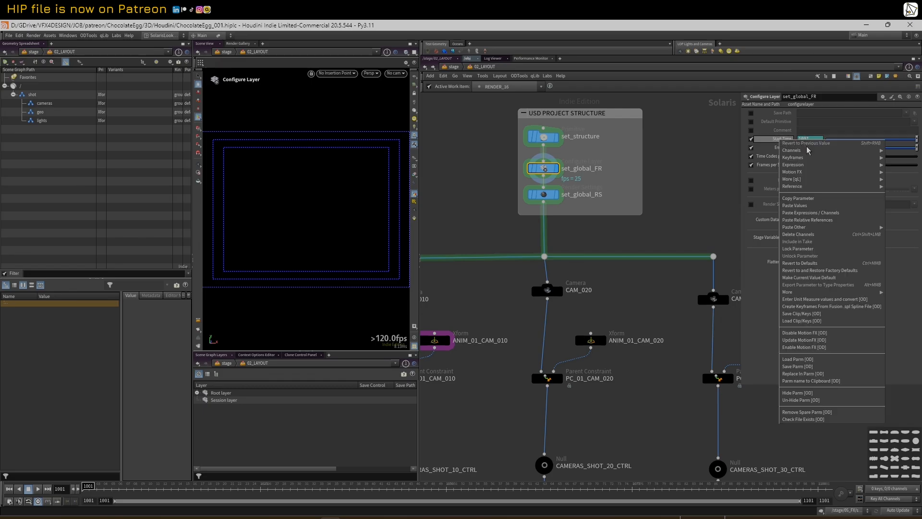
left_click(816, 236)
double_click(813, 140)
type("995")
key("Return")
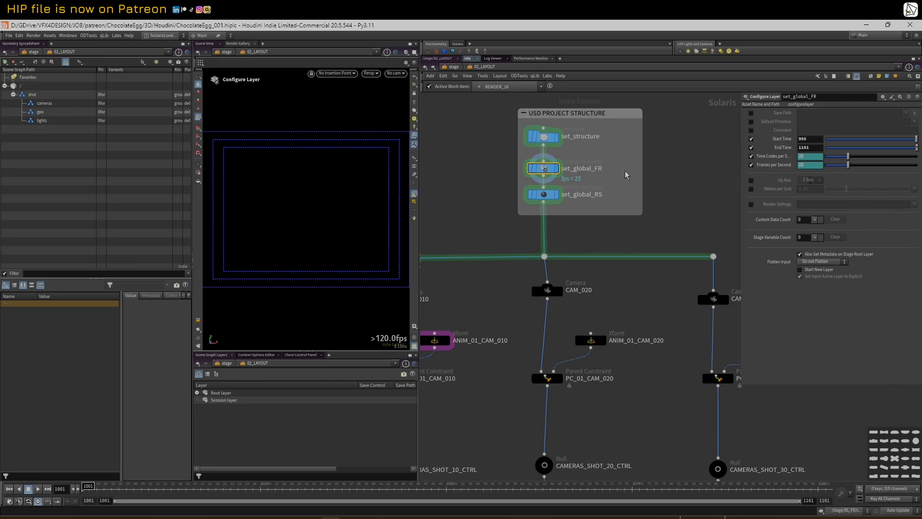
Start the playbar and timeline range at 995, scrub through 995–1101, then select set_global_RS
double_click(107, 500)
type("995")
key("Return")
double_click(91, 501)
type("995")
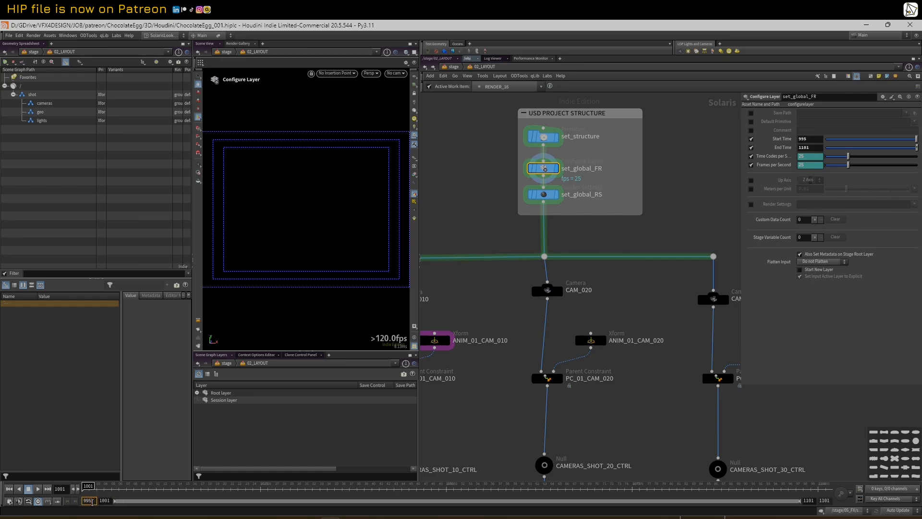
key("Return")
left_click_drag(81, 487, 763, 488)
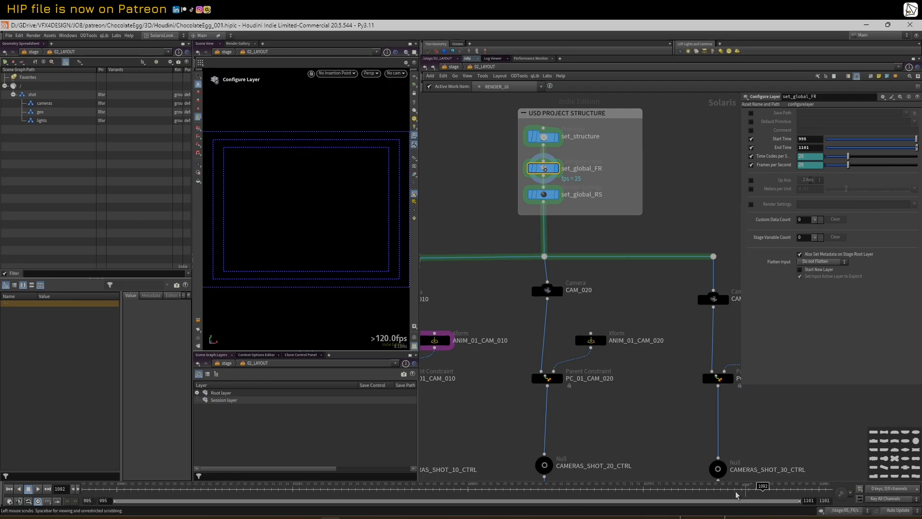
left_click(545, 194)
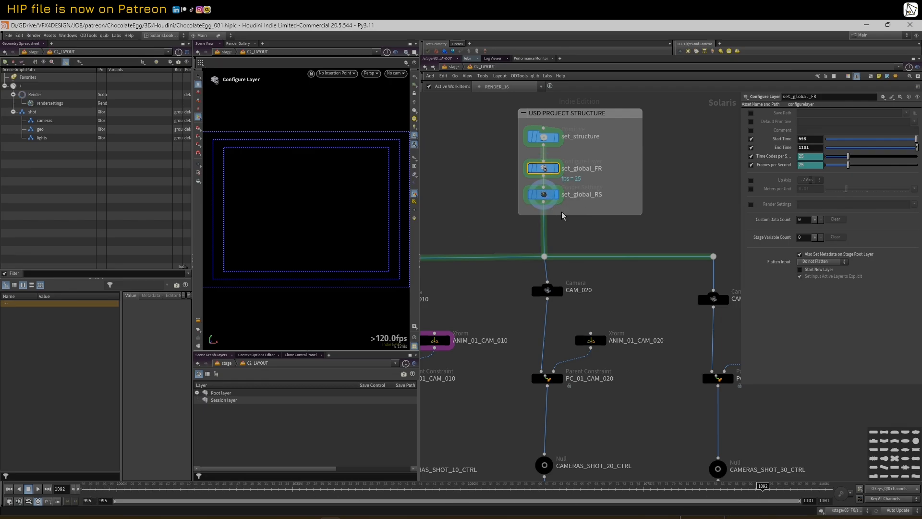
middle_click_drag(561, 212, 581, 211)
scroll(616, 235, "up", 2)
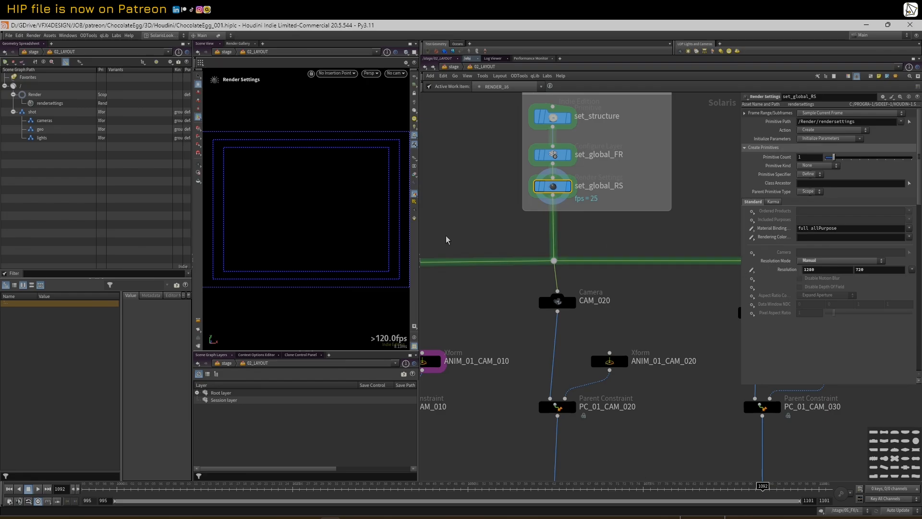
scroll(532, 203, "down", 3)
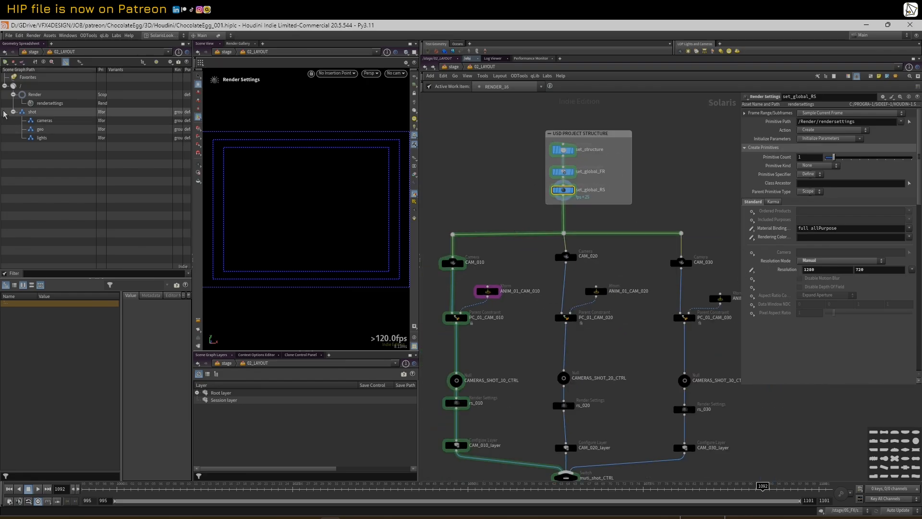
left_click(456, 268)
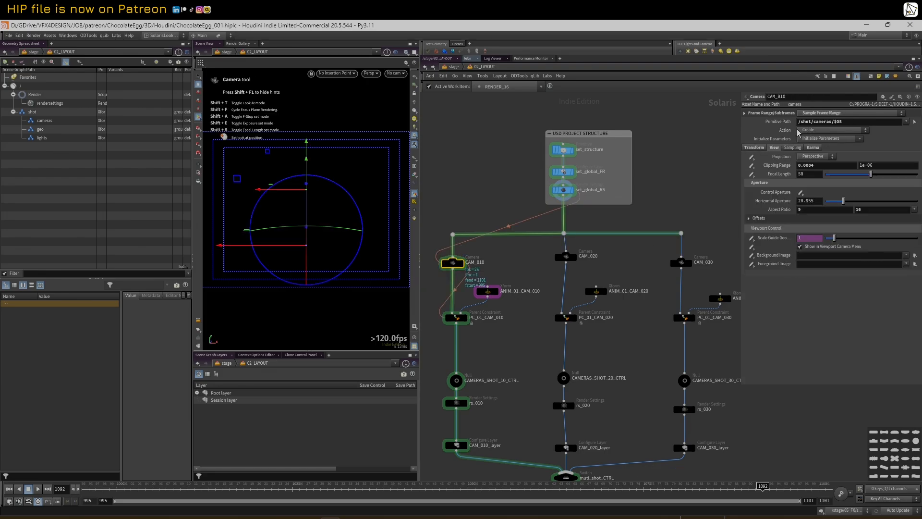
left_click(753, 147)
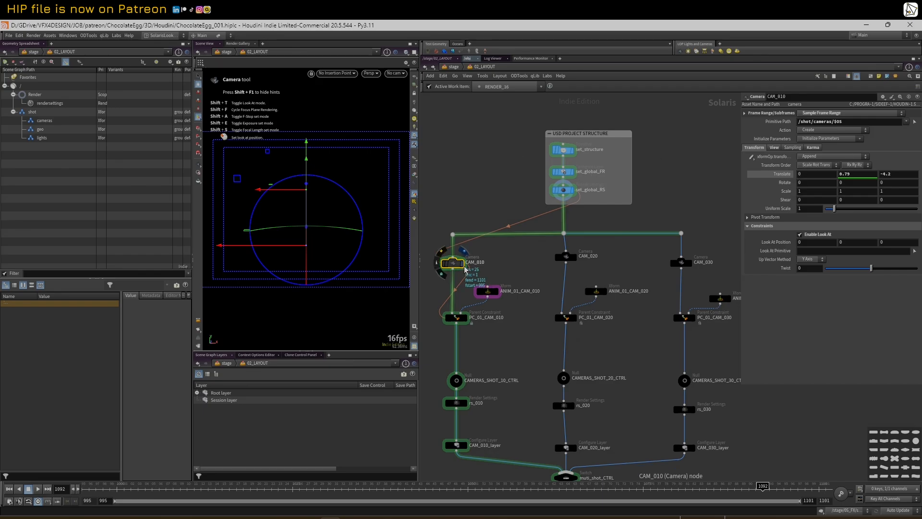
scroll(444, 261, "down", 2)
left_click_drag(444, 258, 503, 403)
left_click_drag(529, 257, 564, 396)
left_click_drag(603, 265, 682, 418)
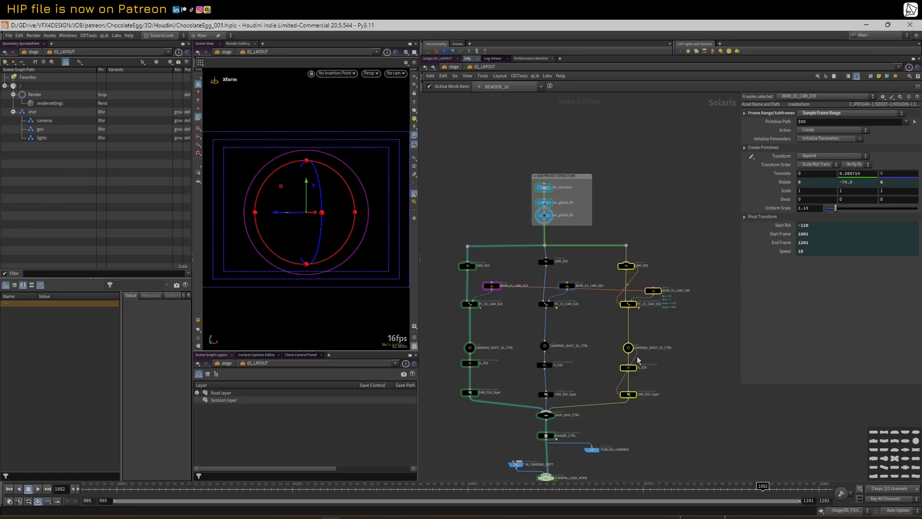
Select CAM_010 and pan the network to survey the ASSET_LAYOUT section and camera branches
left_click(468, 267)
middle_click_drag(504, 349, 508, 324)
middle_click_drag(488, 272, 490, 281)
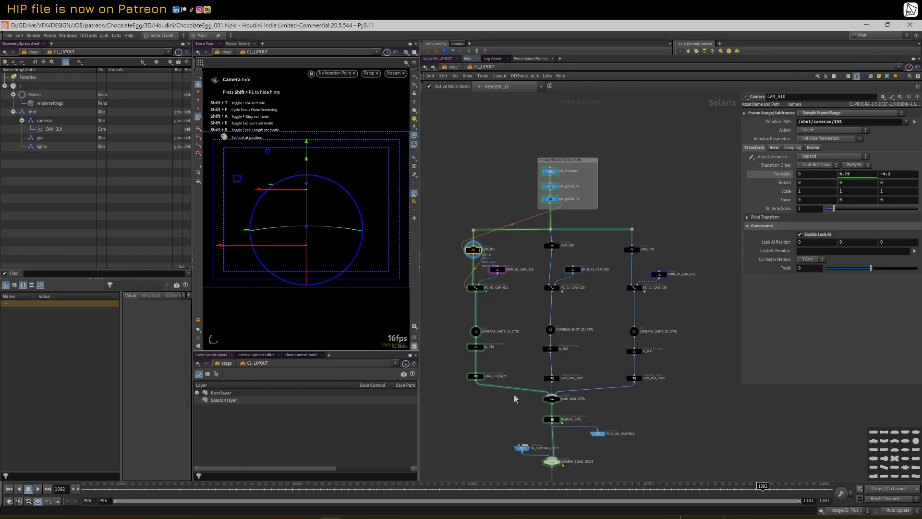
middle_click_drag(515, 398, 498, 338)
scroll(489, 353, "down", 2)
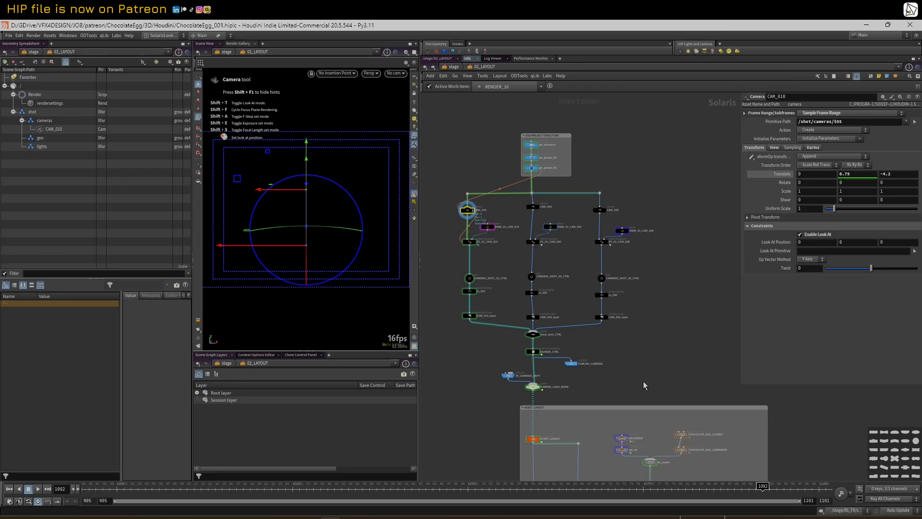
middle_click_drag(650, 384, 654, 288)
scroll(657, 288, "down", 1)
scroll(627, 335, "up", 2)
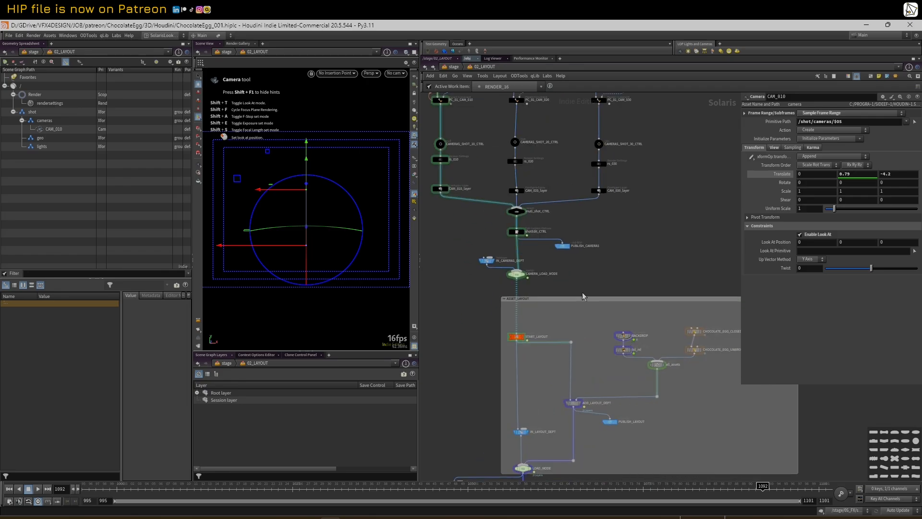
scroll(522, 294, "down", 1)
middle_click_drag(463, 209, 493, 310)
Reselect CAM_010 and inspect ANIM_01_CAM_010: Start Rot -130, frames 1001–1201, Speed 10
left_click(451, 192)
scroll(484, 200, "up", 2)
left_click(487, 204)
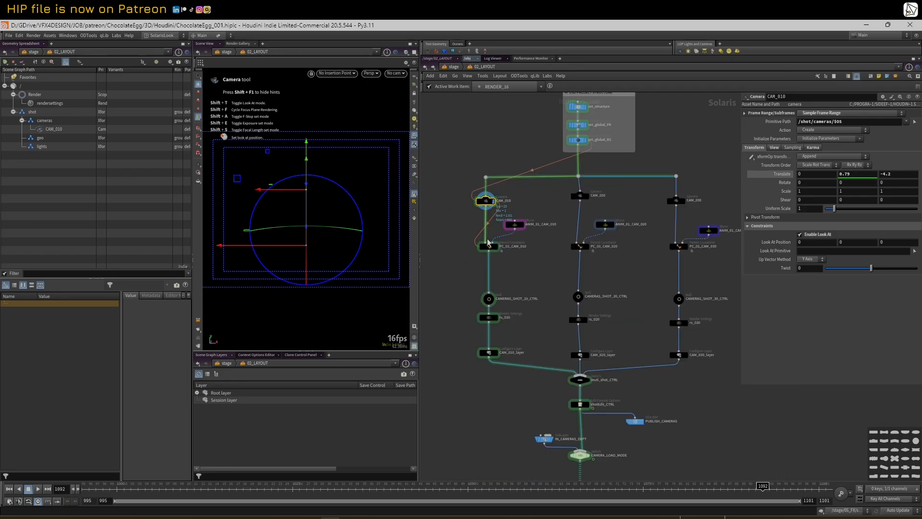
left_click(517, 226)
scroll(527, 214, "up", 1)
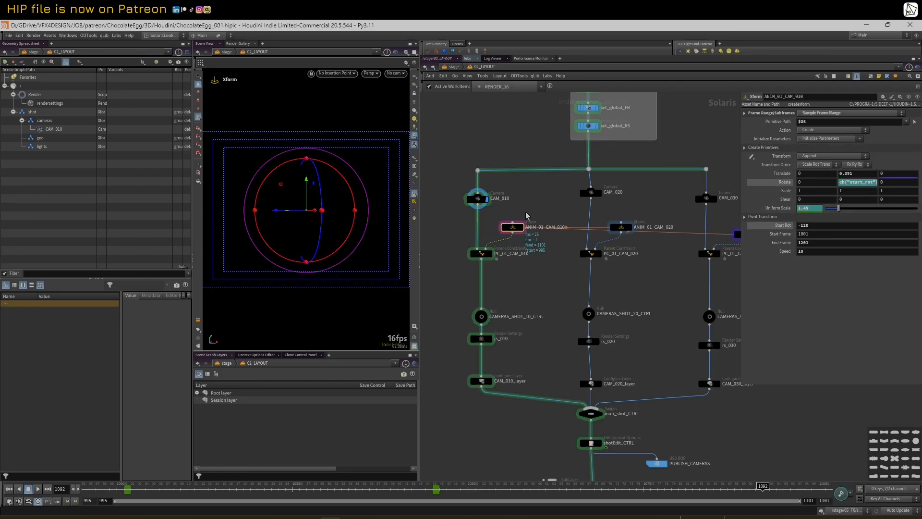
Inspect the PC_01_CAM_010 parent constraint and look through CAM_010 in the viewport
left_click(482, 255)
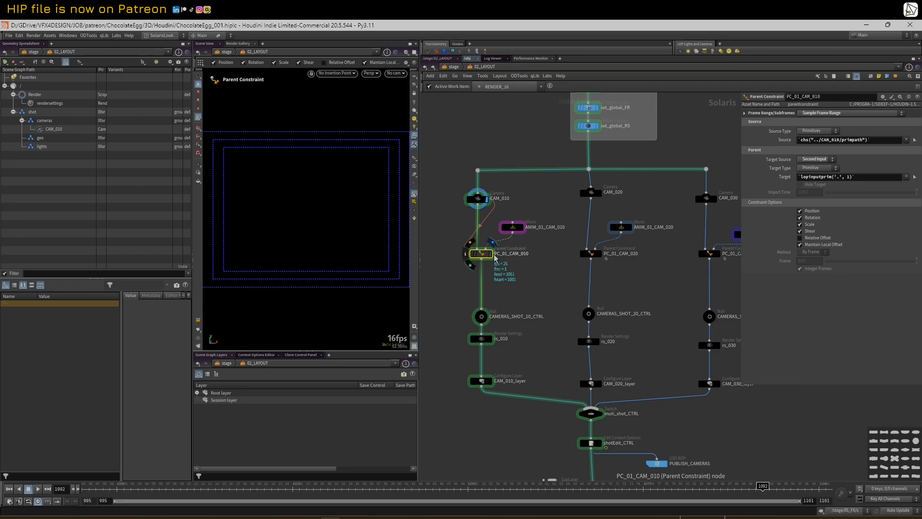
left_click(395, 76)
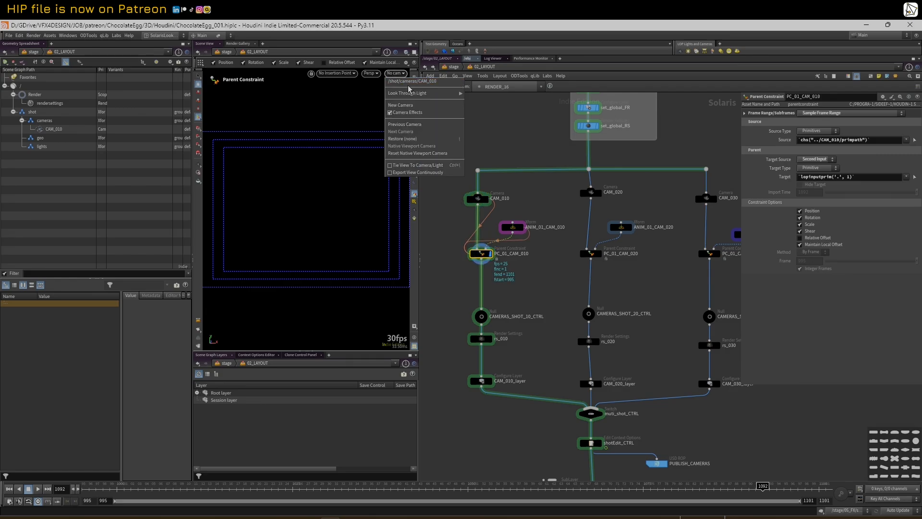
left_click(412, 86)
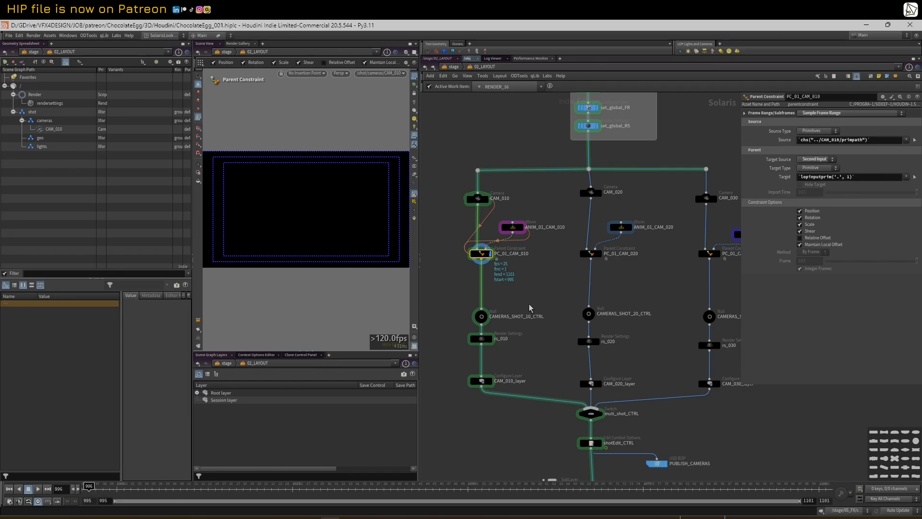
Review CAMERAS_SHOT_10_CTRL, CAMERAS_SHOT_30_CTRL, rs_010 and CAM_010_layer (frames 995–1101, 25 fps)
scroll(529, 249, "down", 2)
left_click(476, 281)
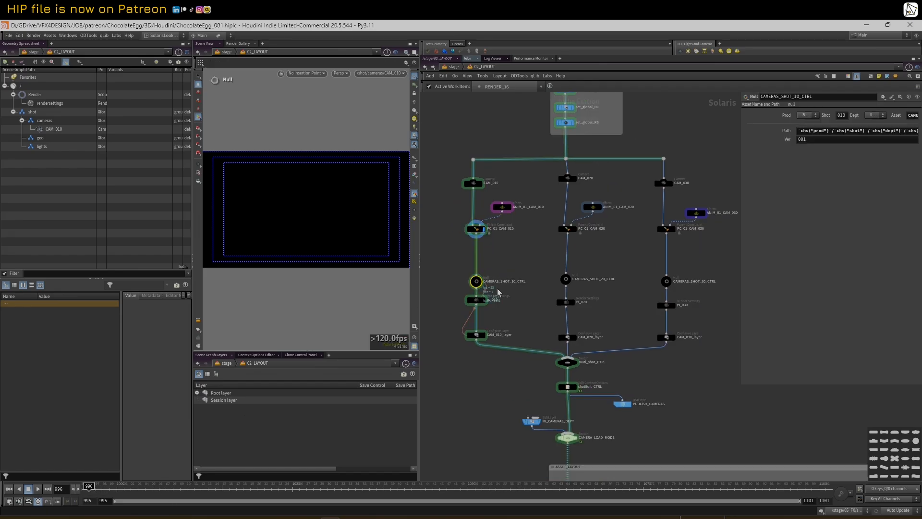
left_click(666, 281)
left_click_drag(740, 254, 719, 261)
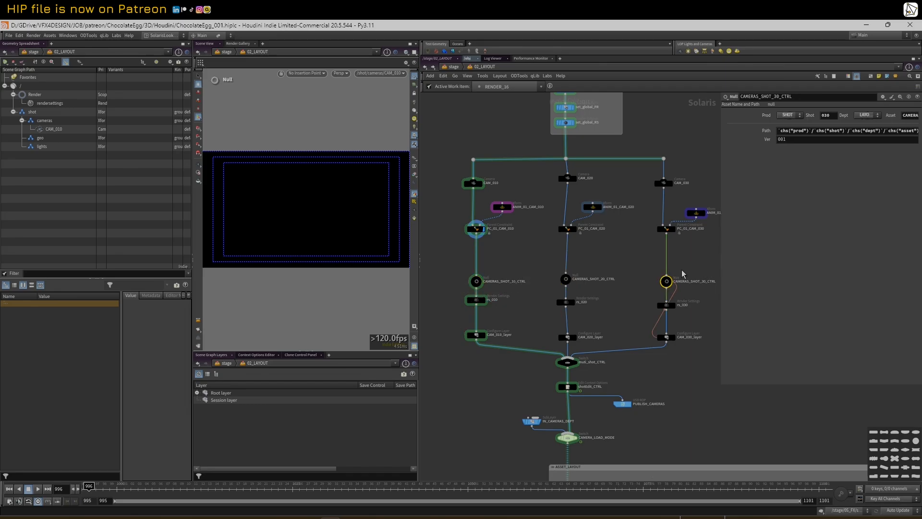
left_click(477, 300)
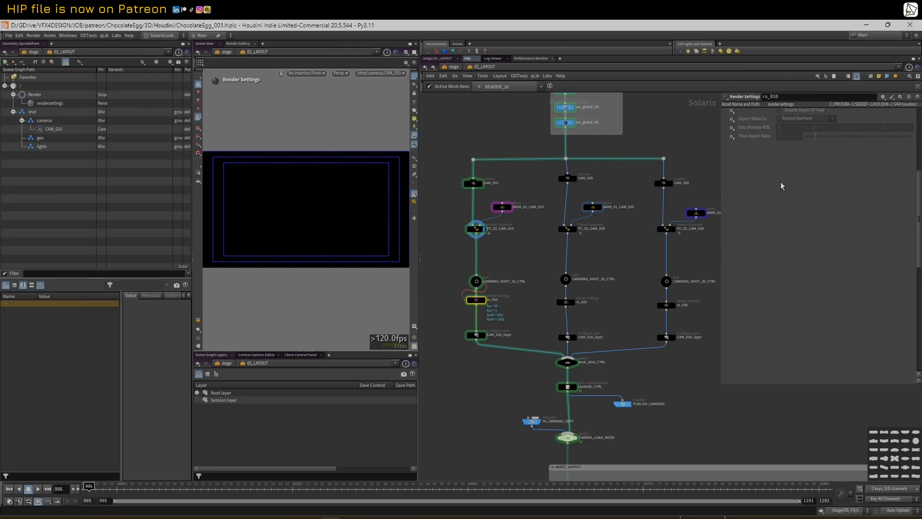
left_click_drag(919, 220, 916, 131)
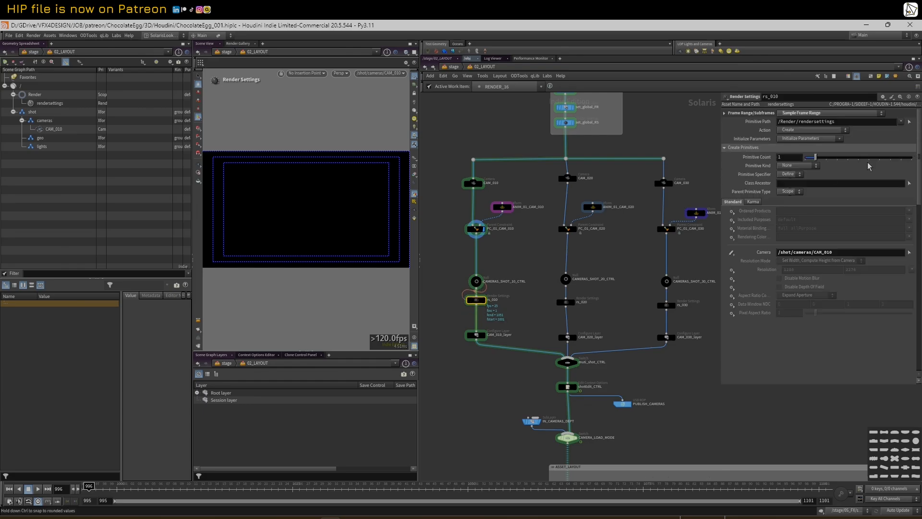
middle_click_drag(511, 378, 510, 362)
scroll(510, 362, "up", 2)
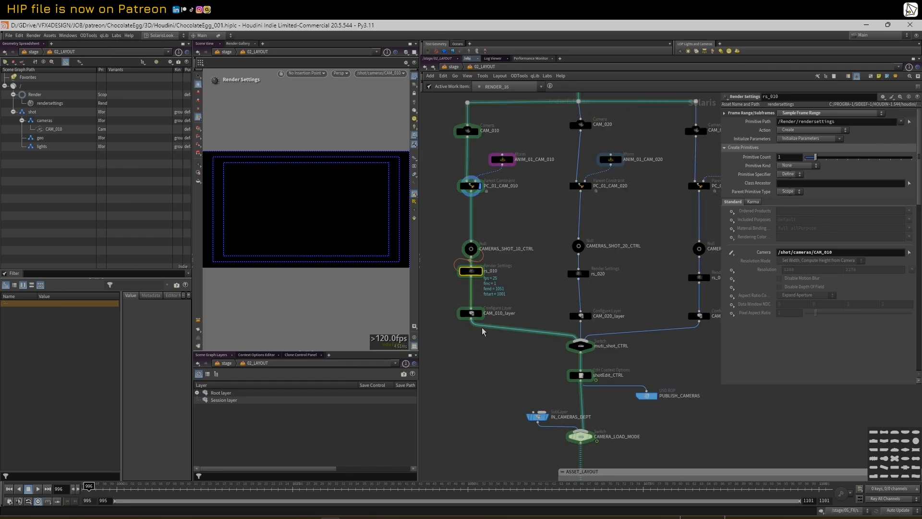
left_click(470, 313)
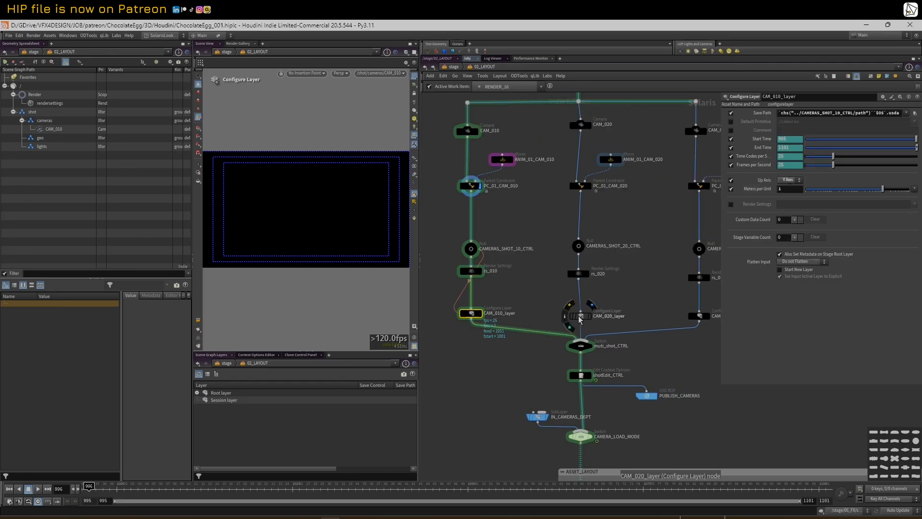
Review CAM_030_layer, then show CAM_010's camera: path /shot/cameras/$OS, translate 0, 0.79, -4.2, Look At on
left_click(699, 316)
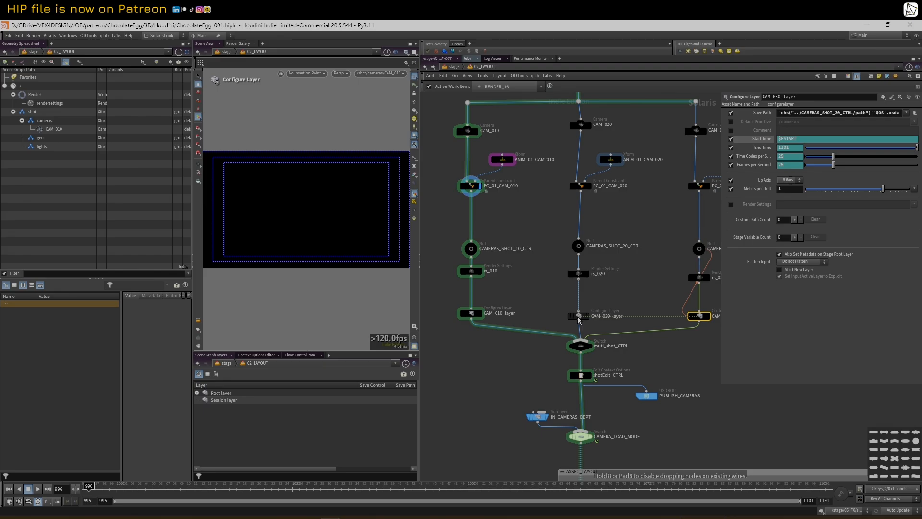
scroll(648, 304, "down", 1)
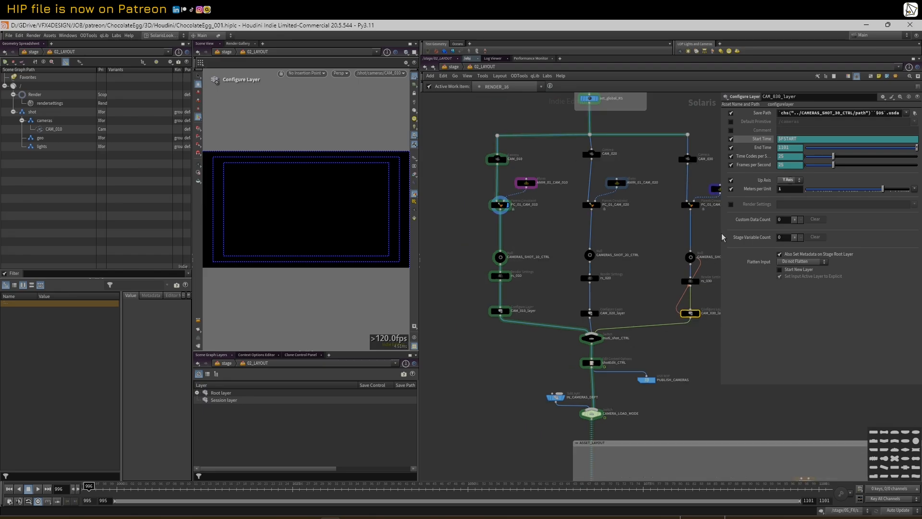
left_click_drag(719, 233, 758, 236)
middle_click_drag(664, 240, 661, 277)
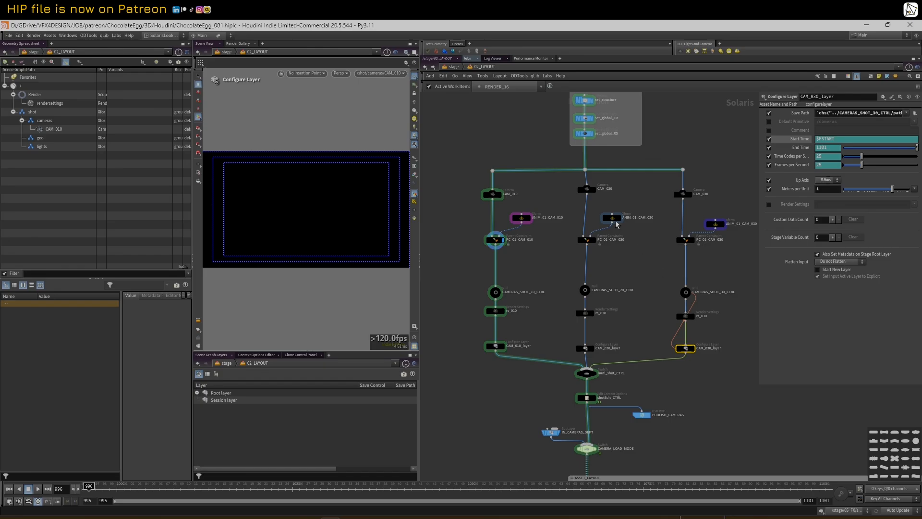
left_click(492, 194)
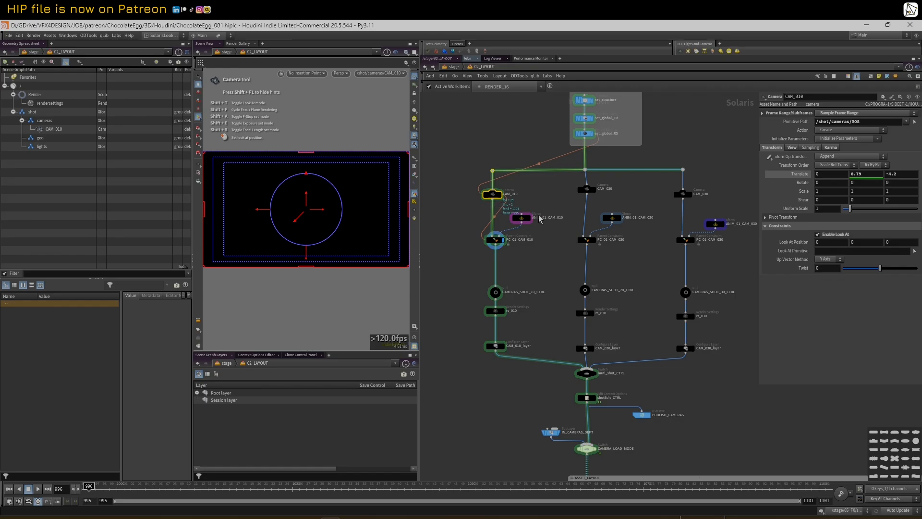
Select the five CAM_010 branch nodes, then show ANIM_01_CAM_010 (frames 1001–1201, Speed 10) with its handle dismissed
left_click_drag(449, 224, 529, 389)
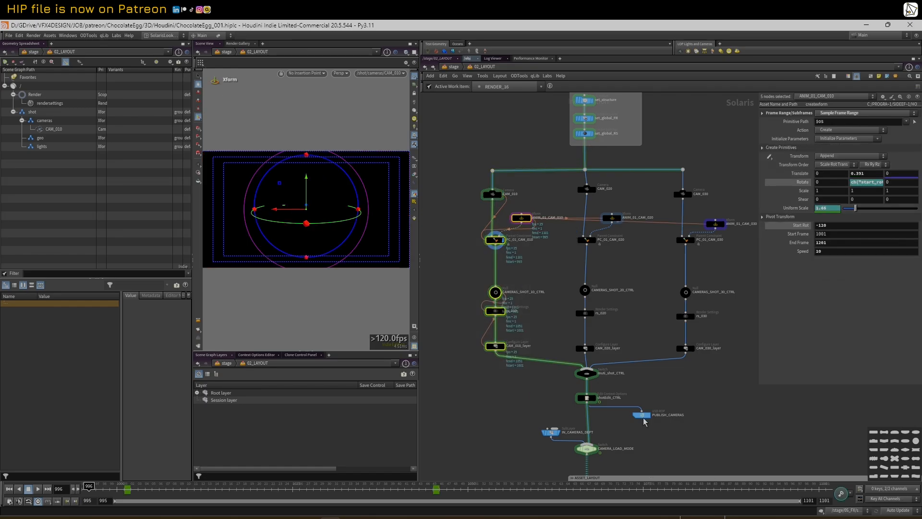
scroll(638, 267, "down", 2)
left_click(637, 264)
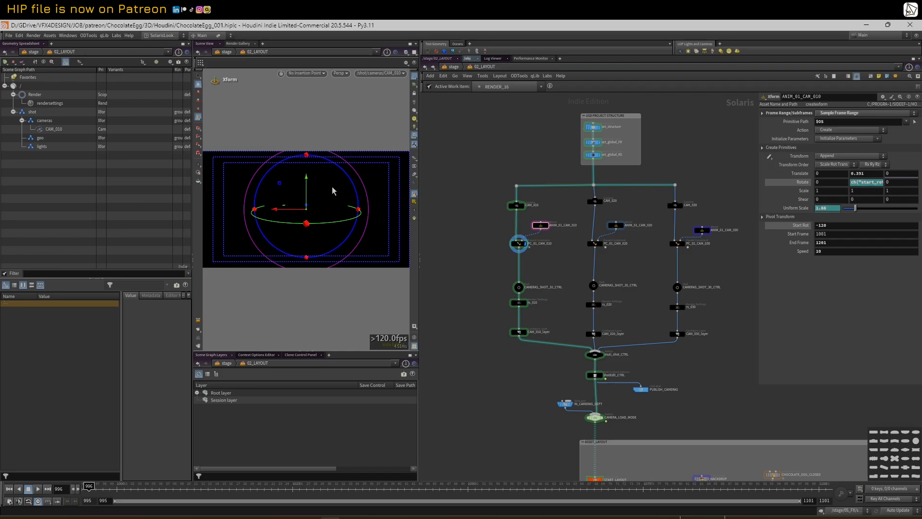
key("Escape")
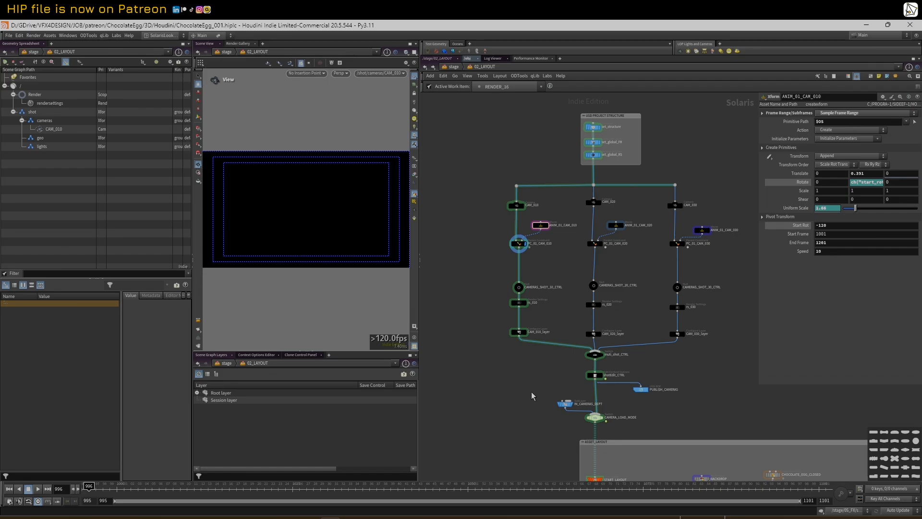
middle_click_drag(531, 392, 517, 367)
scroll(593, 368, "up", 3)
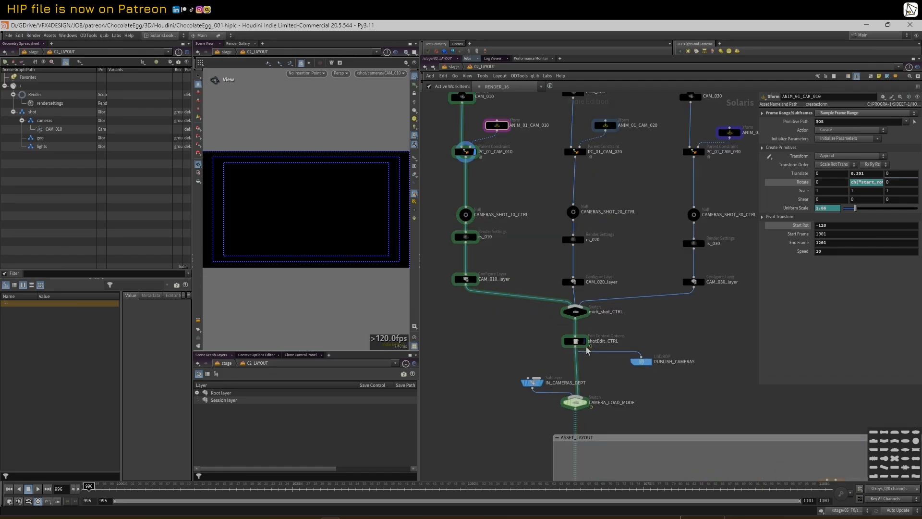
Review shotEdit_CTRL's edit options 10, 20, 30 over frames 995–1035, 1036–1055 and 1056–1101
left_click(580, 343)
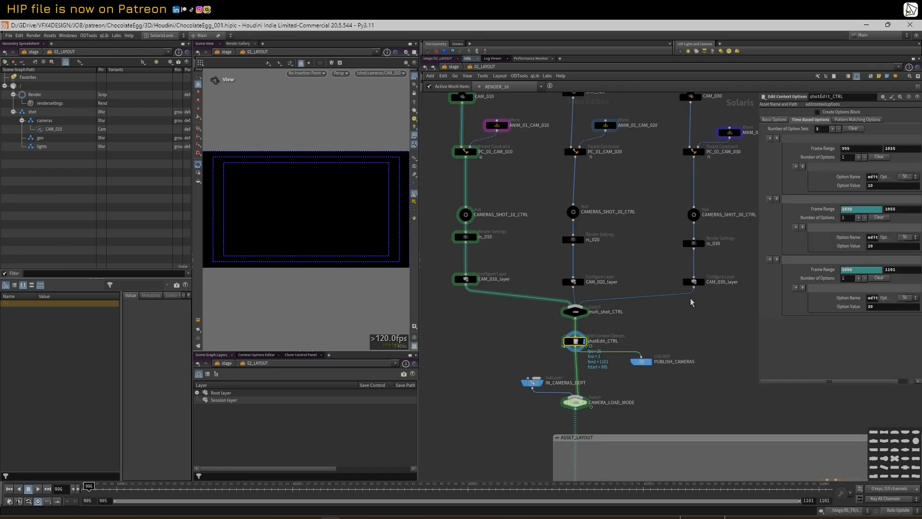
left_click_drag(757, 239, 711, 239)
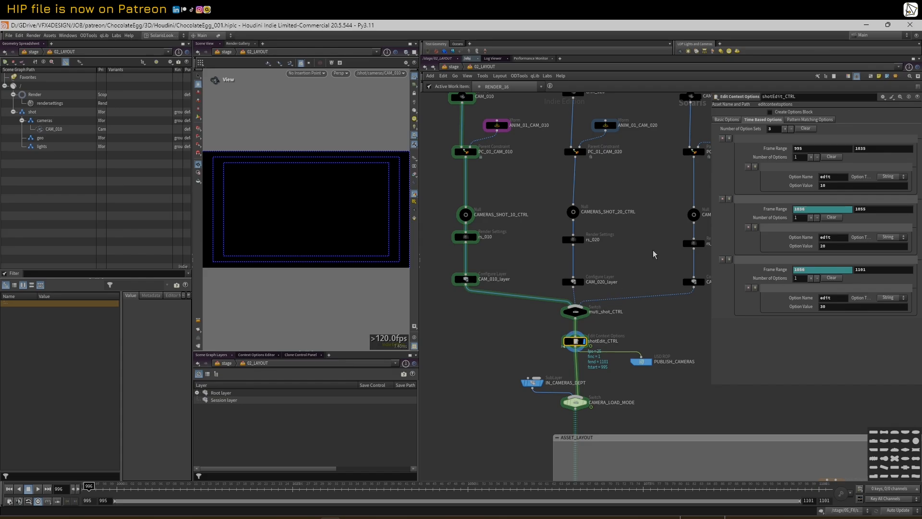
left_click(870, 149)
double_click(832, 178)
double_click(831, 237)
double_click(837, 296)
left_click(835, 178)
left_click_drag(576, 344, 577, 345)
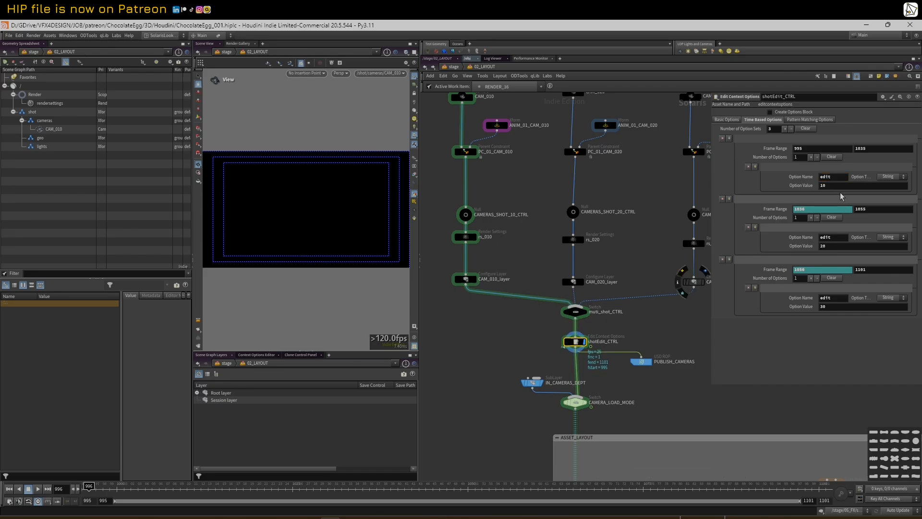
left_click(576, 312)
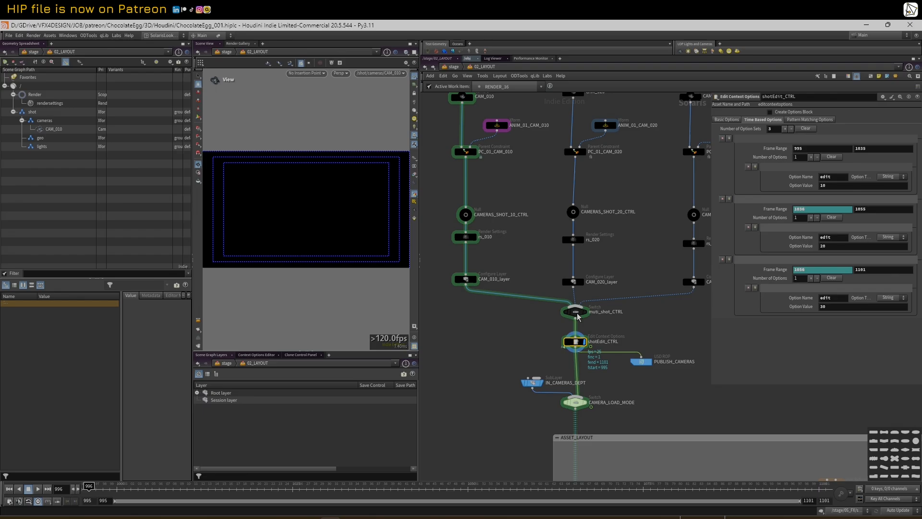
left_click(755, 123)
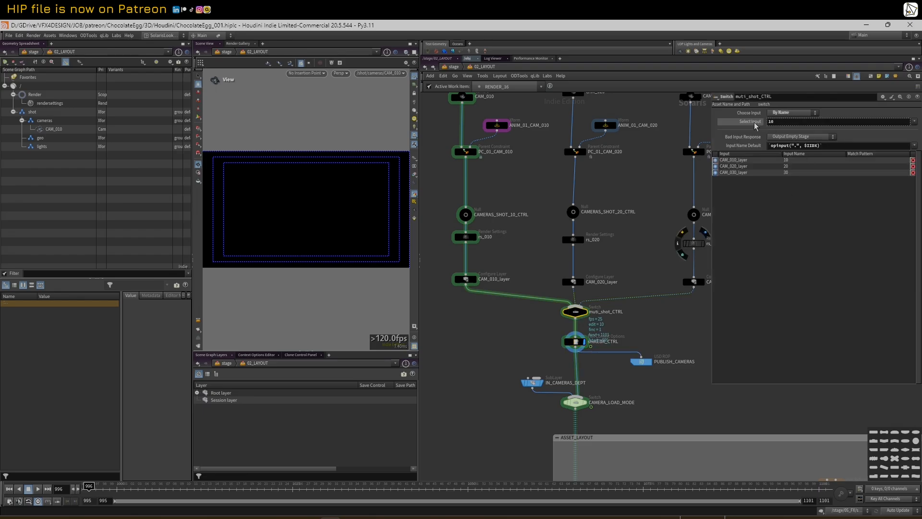
left_click(576, 341)
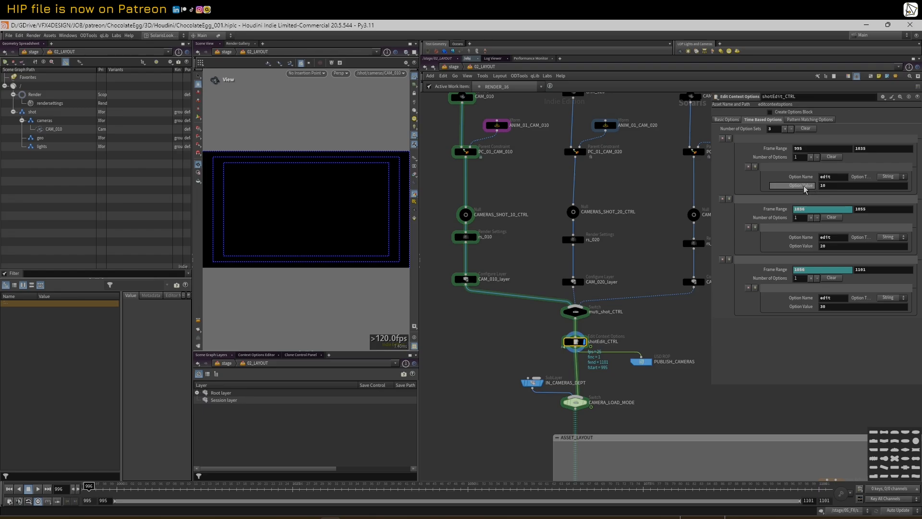
left_click(837, 186)
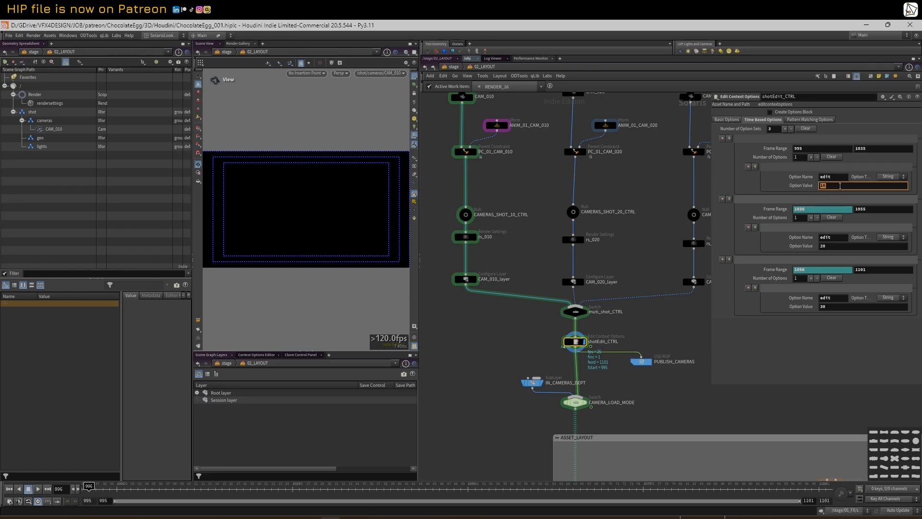
mouse_move(574, 315)
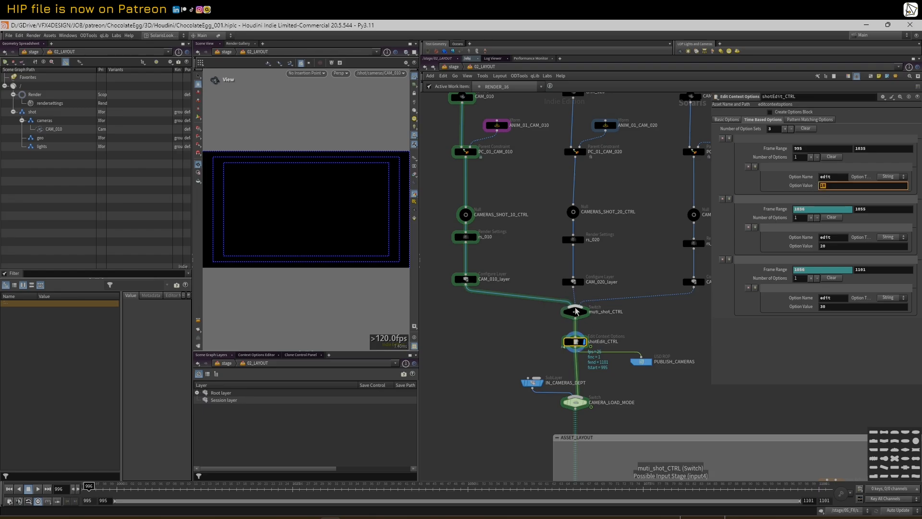
left_click(578, 315)
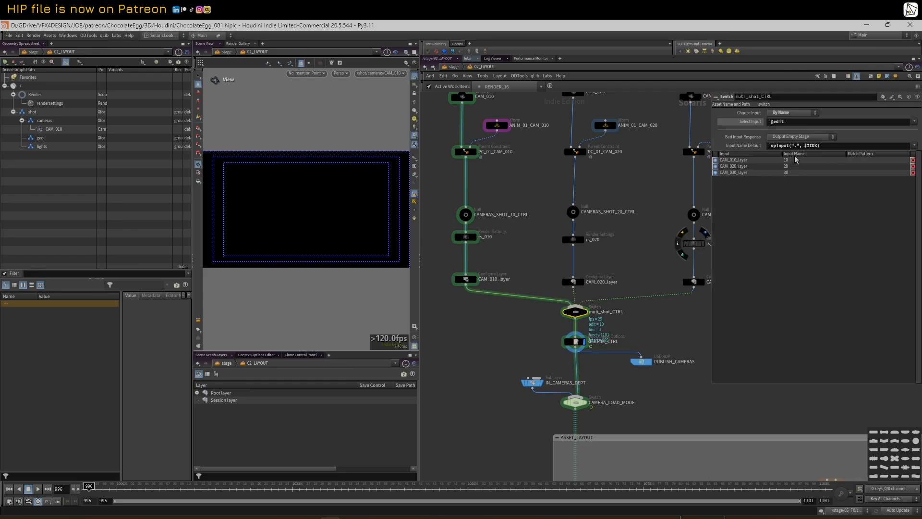
double_click(787, 166)
double_click(794, 173)
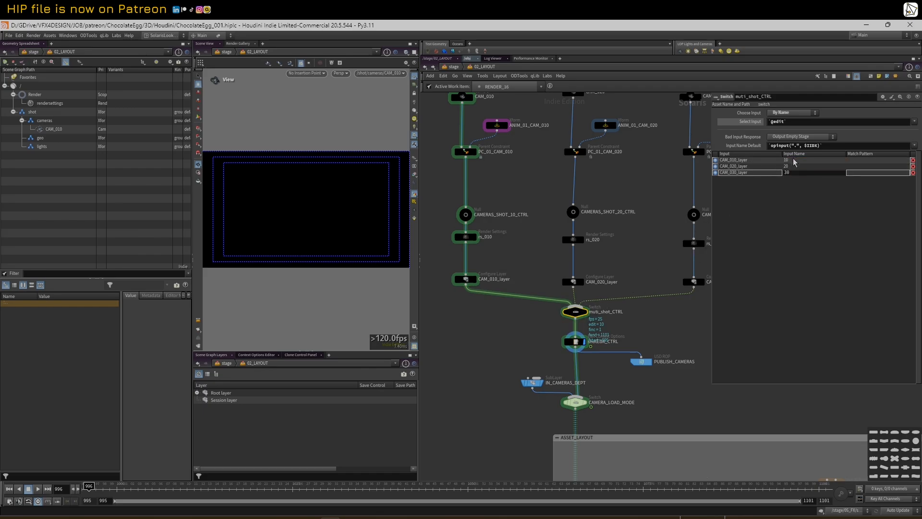
left_click(576, 342)
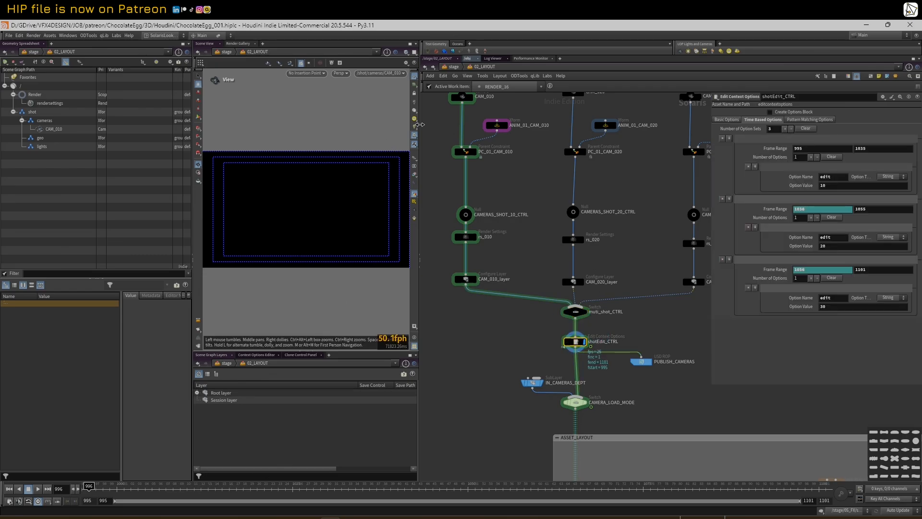
left_click(378, 75)
left_click(381, 82)
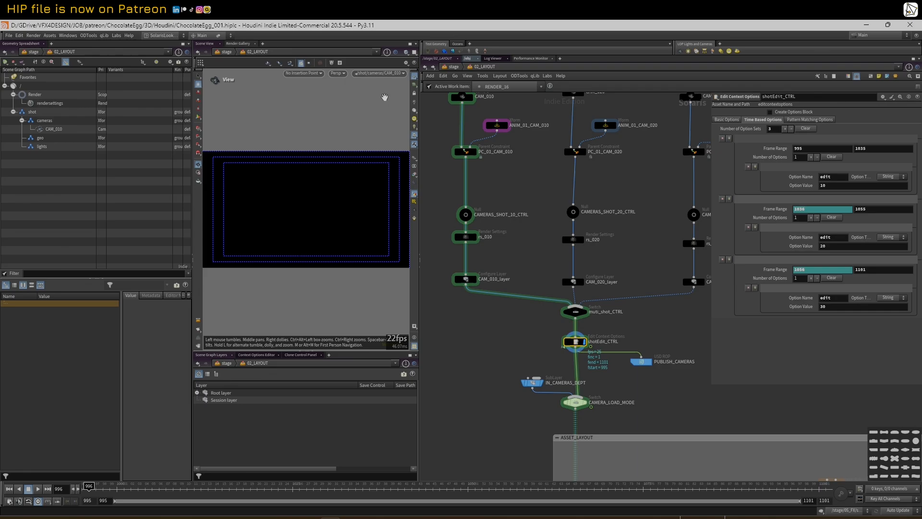
left_click_drag(108, 489, 405, 494)
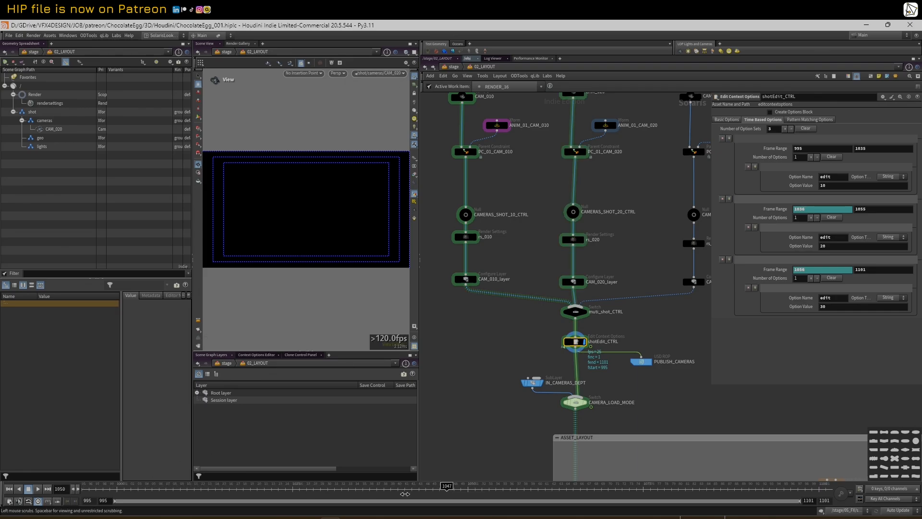
left_click_drag(510, 489, 672, 489)
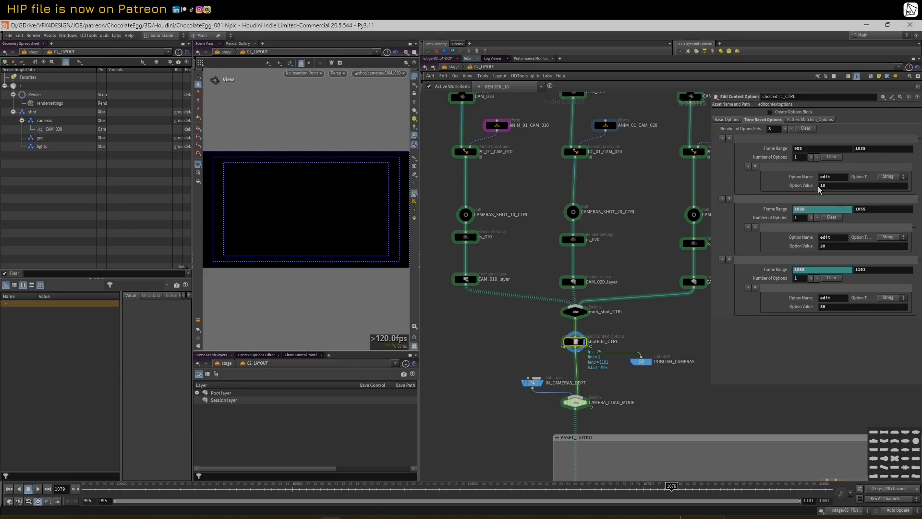
left_click(866, 149)
left_click(782, 210)
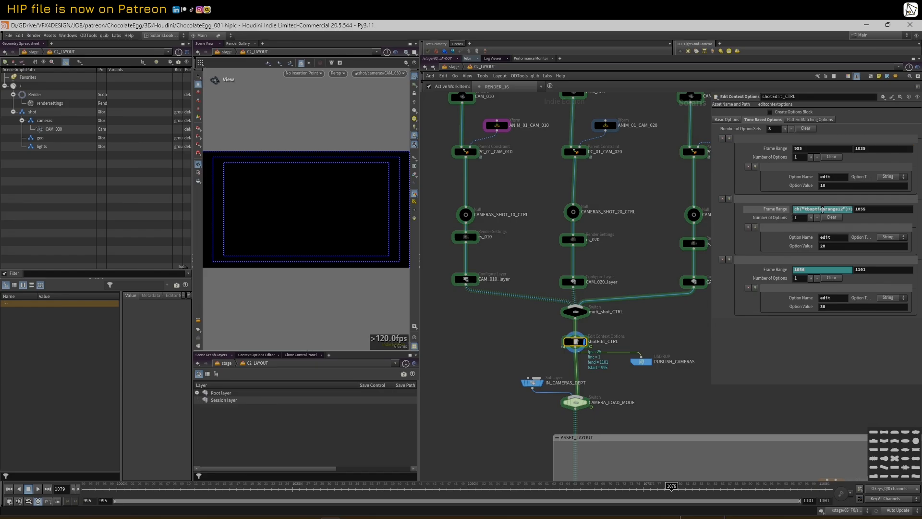
left_click(776, 212)
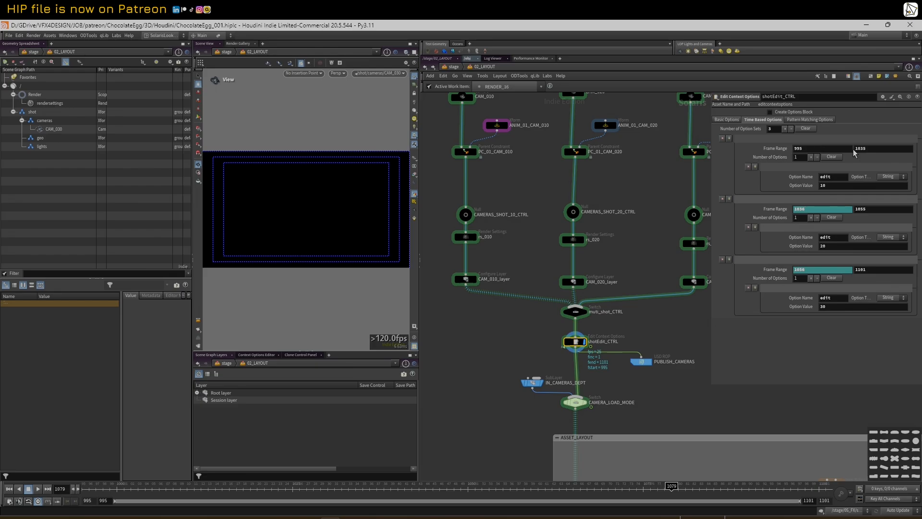
left_click(878, 209)
left_click(779, 272)
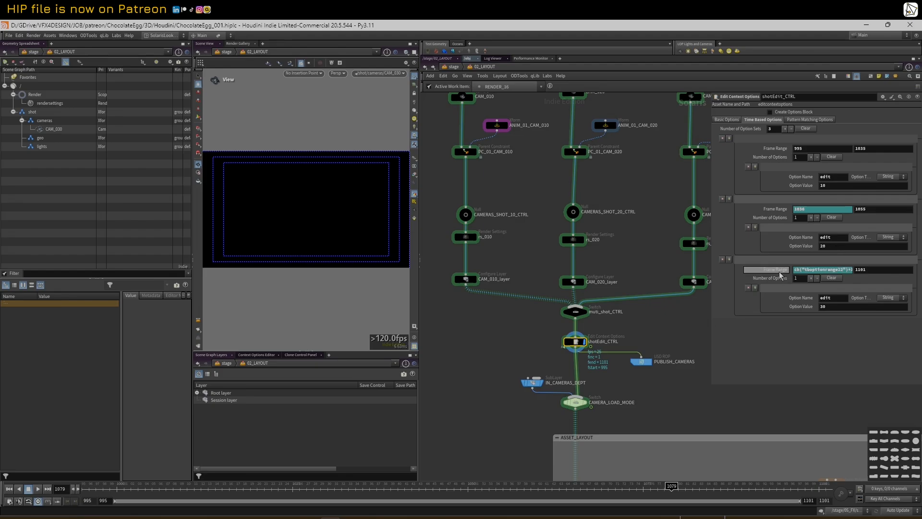
left_click(778, 273)
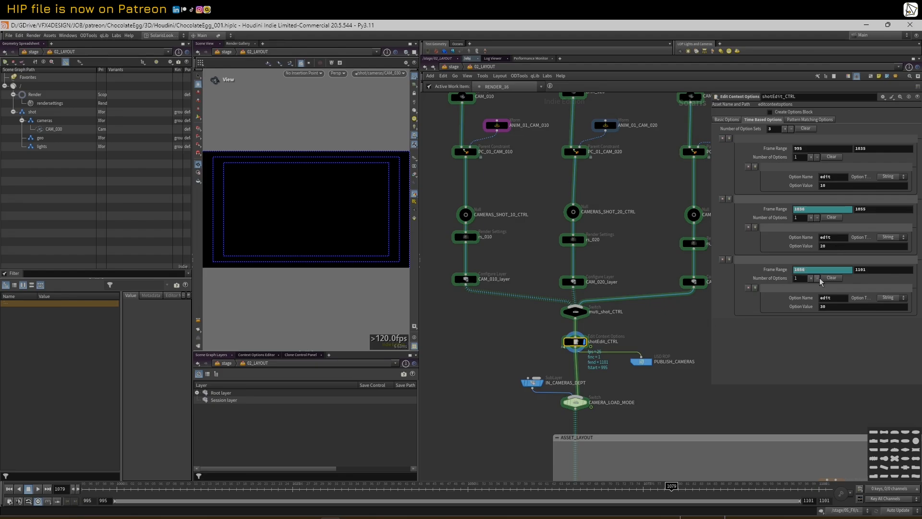
left_click_drag(643, 489, 636, 444)
Select PUBLISH_CAMERAS, expand the Root layer, and display the stage from IN_CAMERAS_DEPT loading CAMERAS.usda
scroll(666, 402, "down", 1)
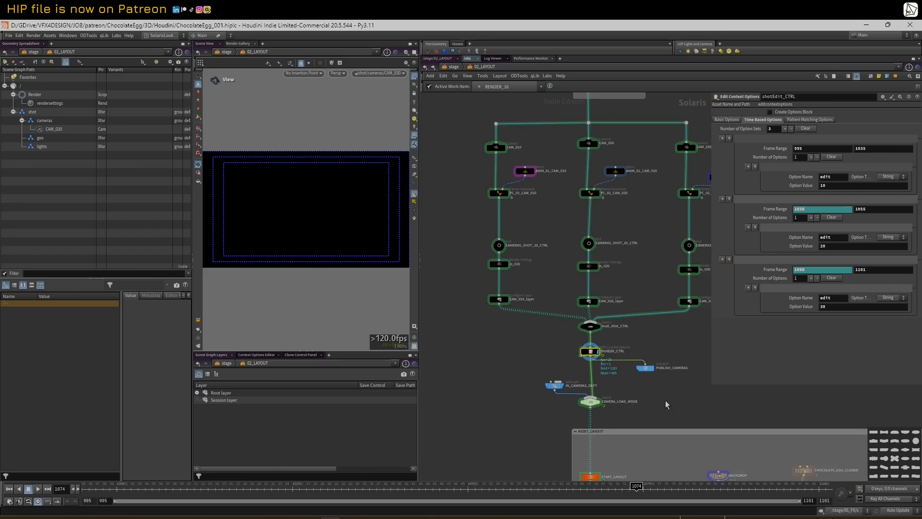
scroll(665, 402, "up", 1)
middle_click_drag(655, 386, 638, 356)
left_click(626, 332)
scroll(631, 338, "down", 1)
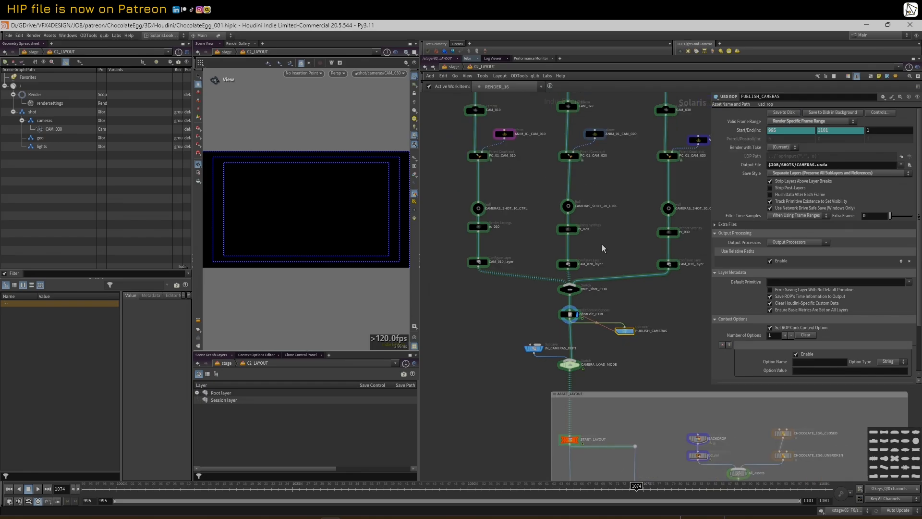
scroll(607, 255, "down", 1)
scroll(607, 256, "up", 1)
left_click(196, 393)
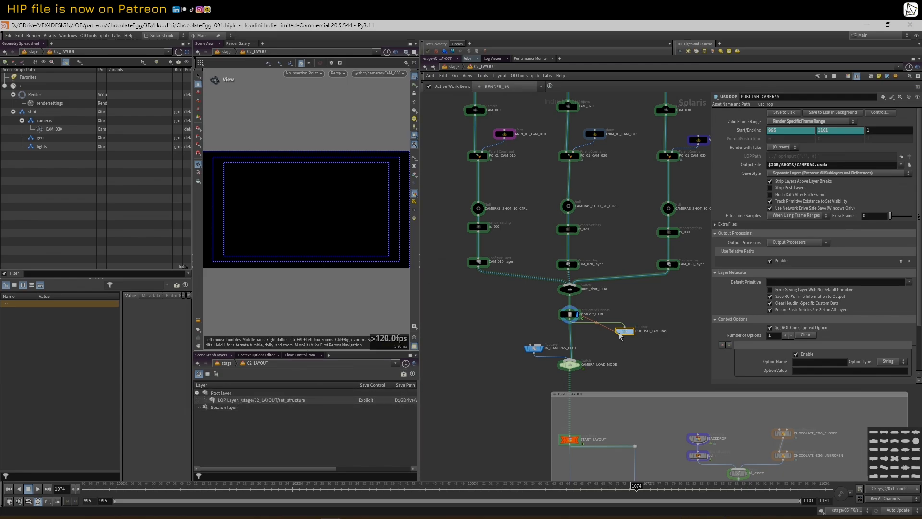
left_click(536, 353)
List CAMERAS.usda's CAM_010/020/030_layer sublayers and read CAMERAS_SHOT_10_CTRL's shot, dept, asset and version fields
left_click(536, 353)
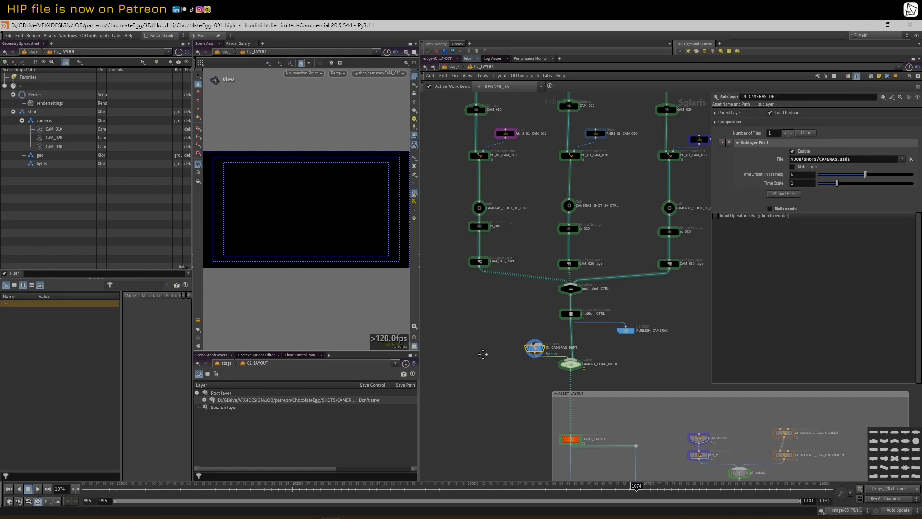
scroll(533, 352, "up", 4)
left_click(204, 400)
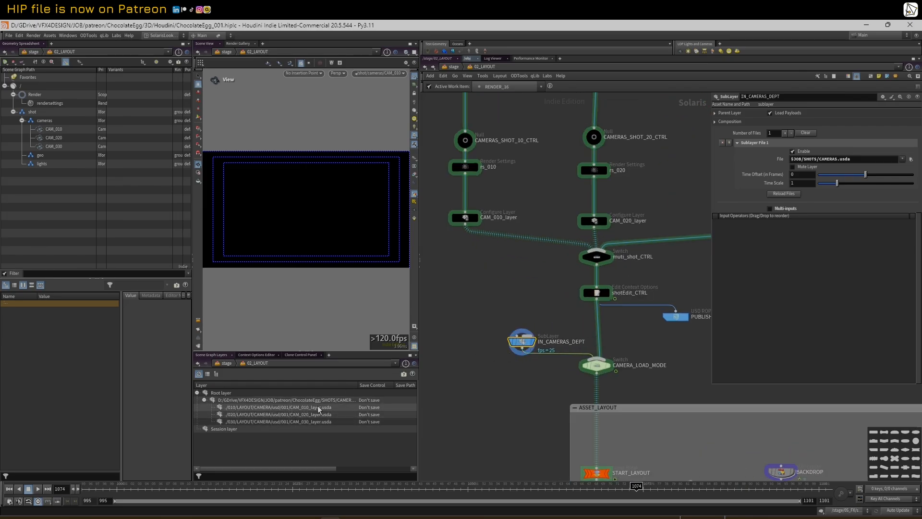
scroll(511, 263, "down", 3)
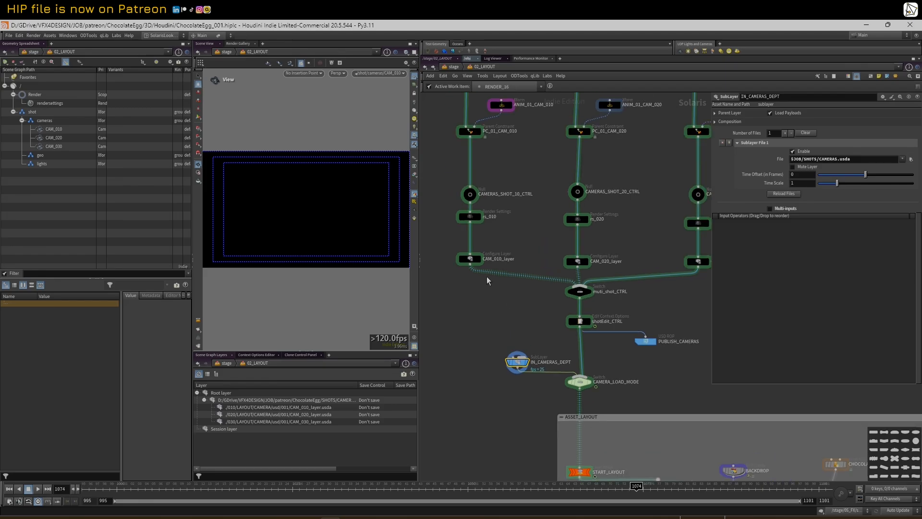
left_click(470, 259)
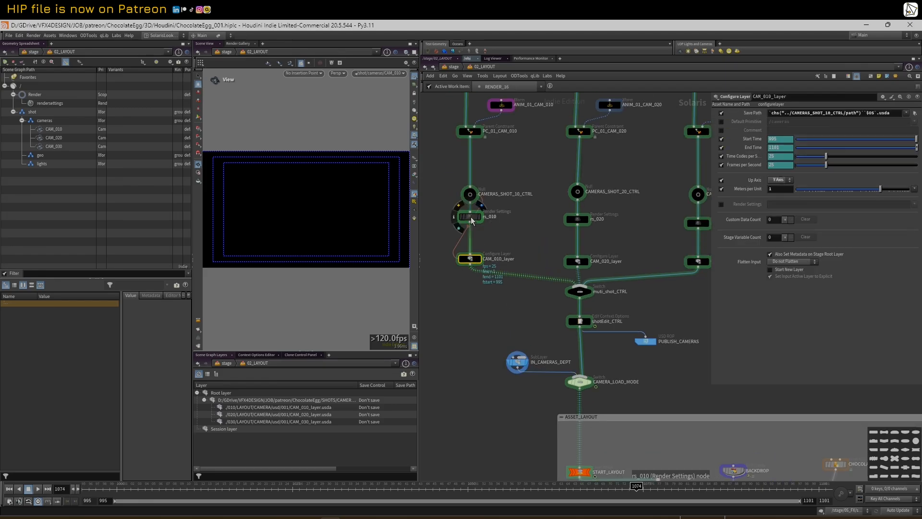
left_click(471, 195)
left_click_drag(711, 140, 495, 140)
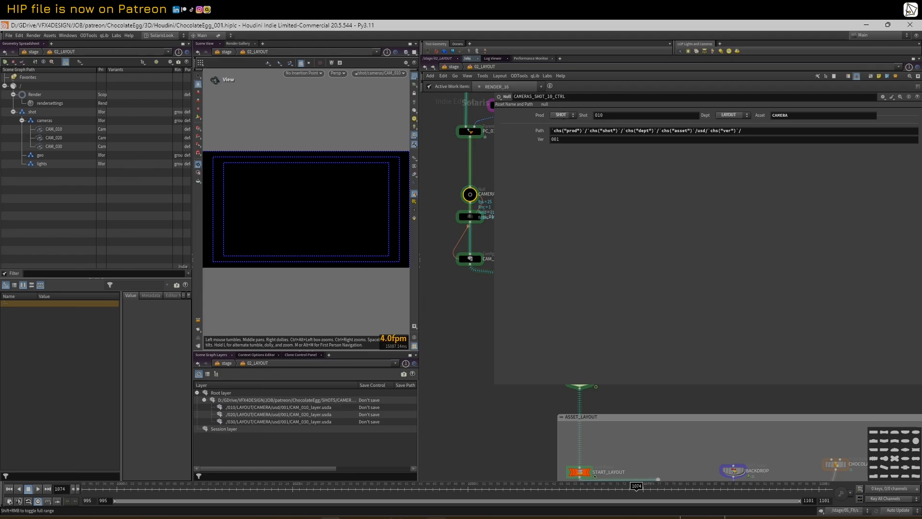
Browse File Explorer down to ChocolateEgg\SHOTS\010\LAYOUT\CAMERA\usd\001
left_click(161, 518)
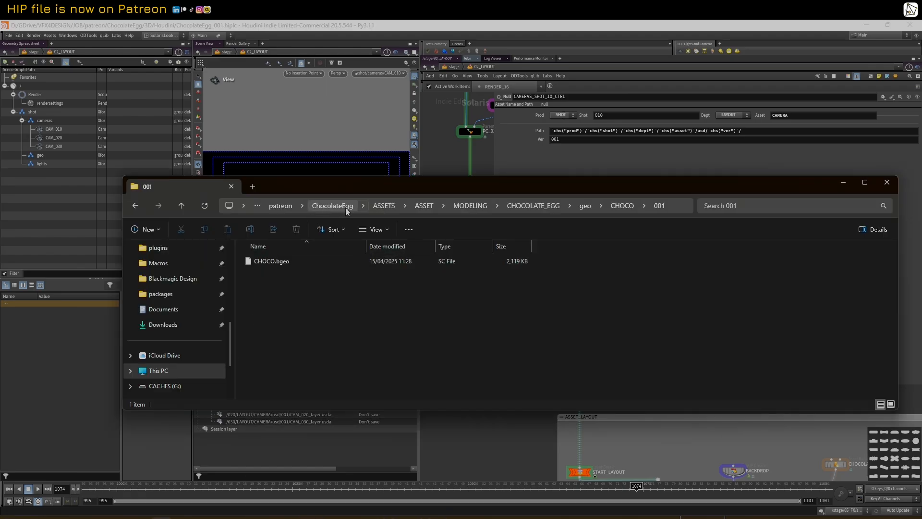
left_click(323, 207)
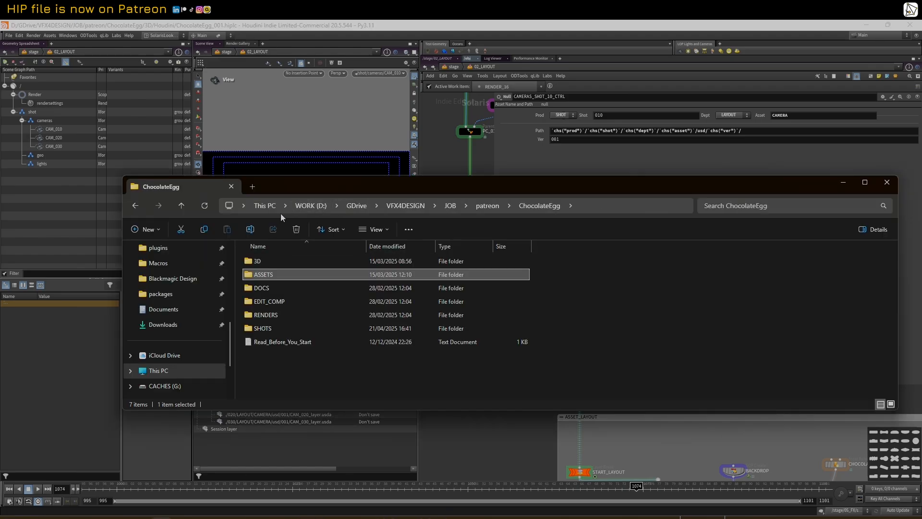
double_click(268, 331)
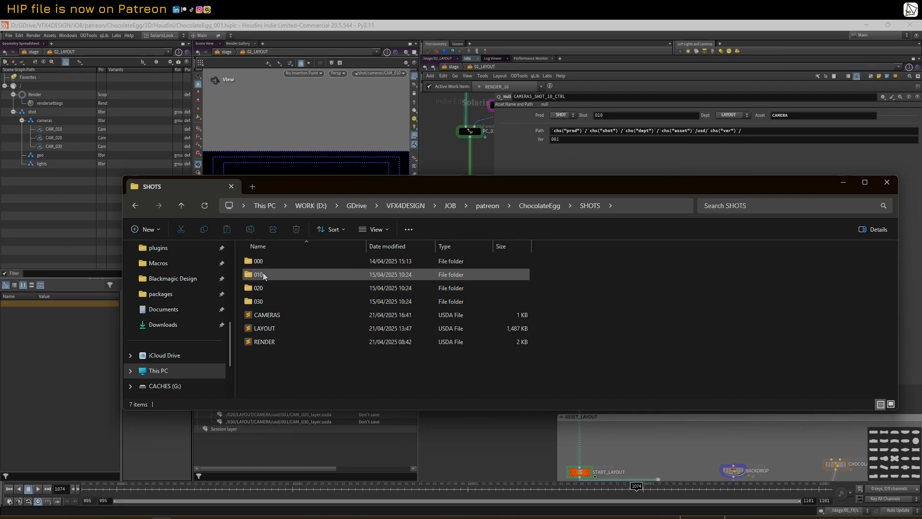
left_click_drag(468, 189, 459, 216)
double_click(254, 300)
double_click(255, 292)
double_click(255, 292)
double_click(254, 289)
double_click(253, 289)
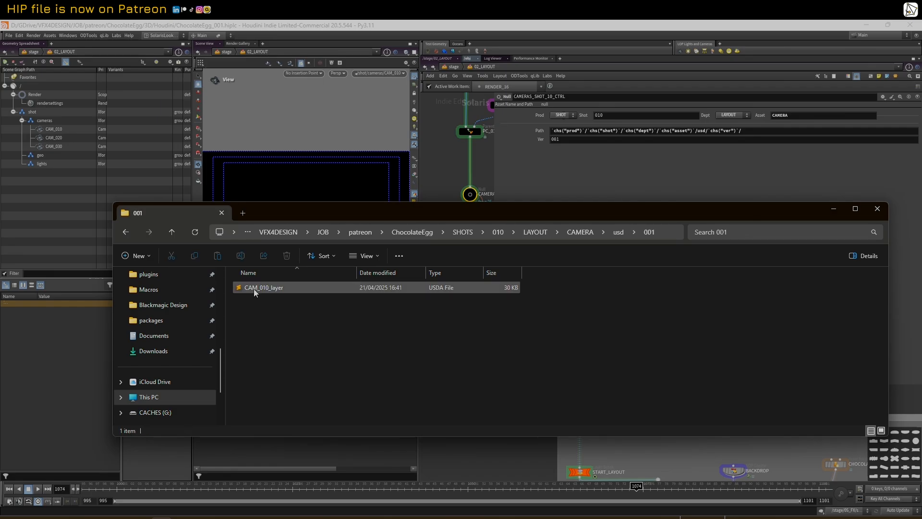
Open CAM_010_layer.usda in Sublime, skim its contents, then minimize the editor
double_click(253, 289)
left_click_drag(339, 106, 368, 56)
scroll(486, 280, "down", 20)
scroll(486, 279, "up", 20)
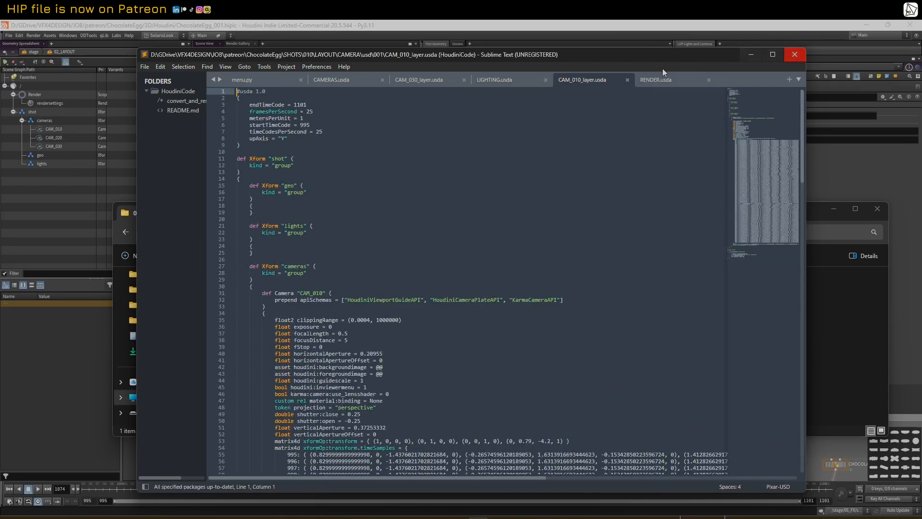
left_click(756, 54)
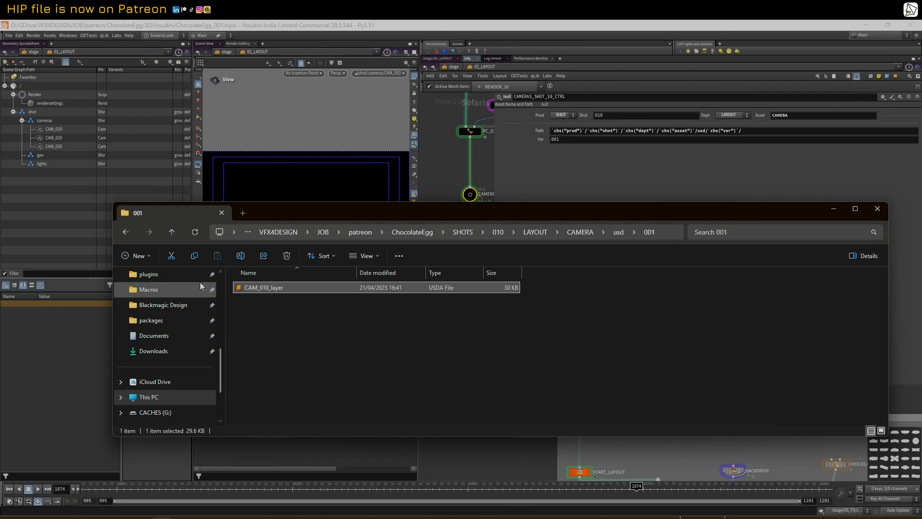
Resize the panes and review PUBLISH_CAMERAS' output file $JOB/SHOTS/CAMERAS.usda and the IN_CAMERAS_DEPT node
left_click_drag(493, 158, 588, 154)
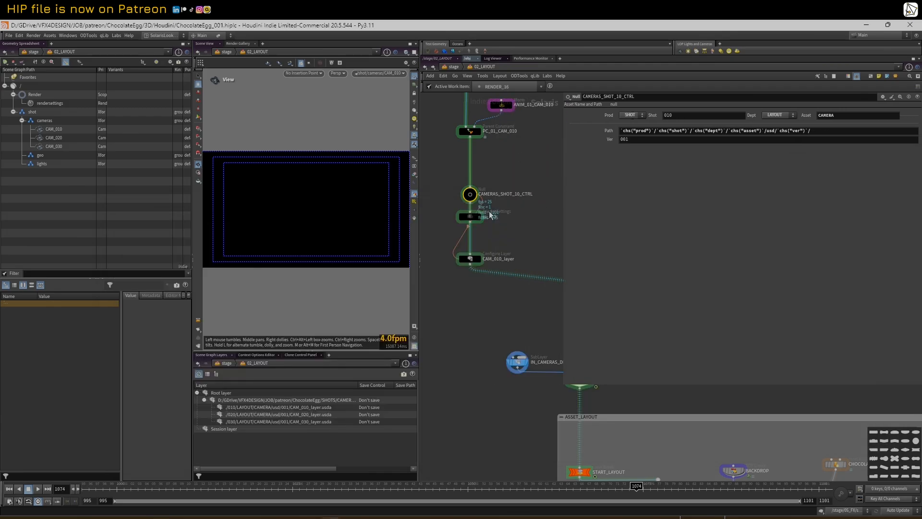
middle_click_drag(516, 226, 507, 232)
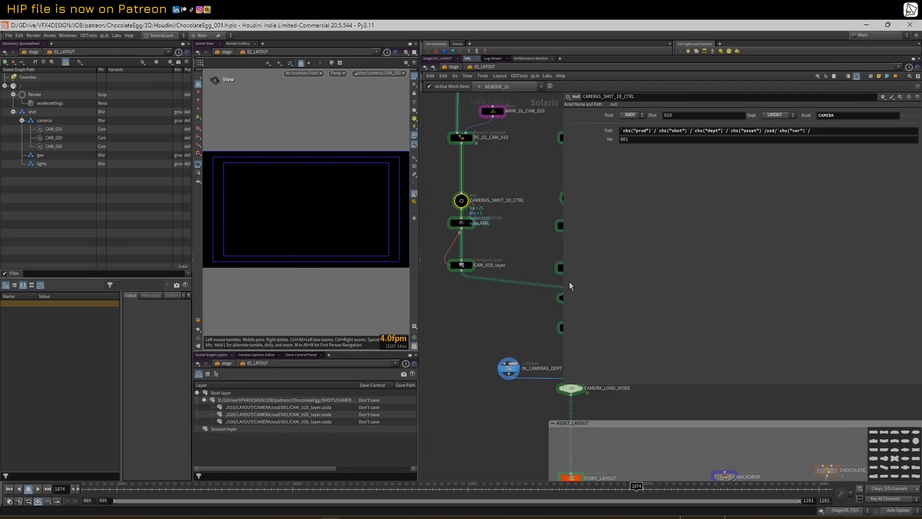
left_click_drag(561, 252, 689, 254)
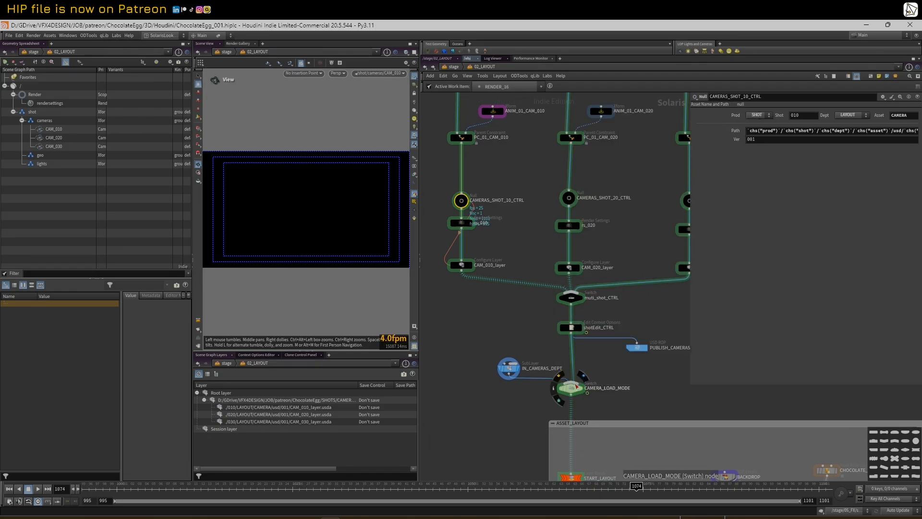
scroll(595, 370, "down", 2)
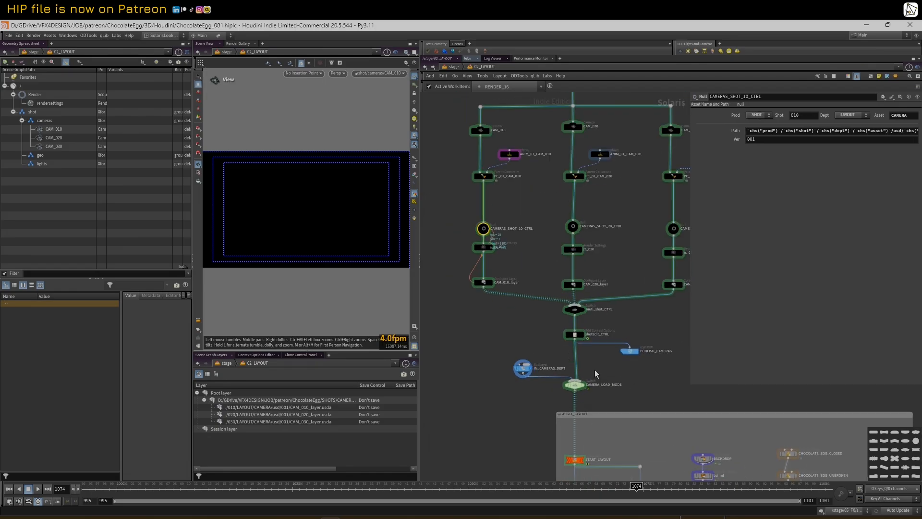
left_click(630, 351)
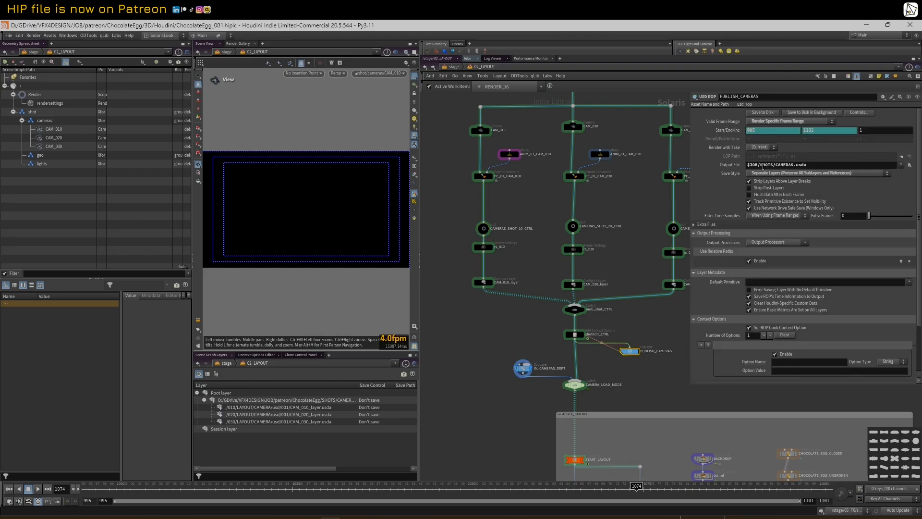
left_click(523, 368)
double_click(814, 159)
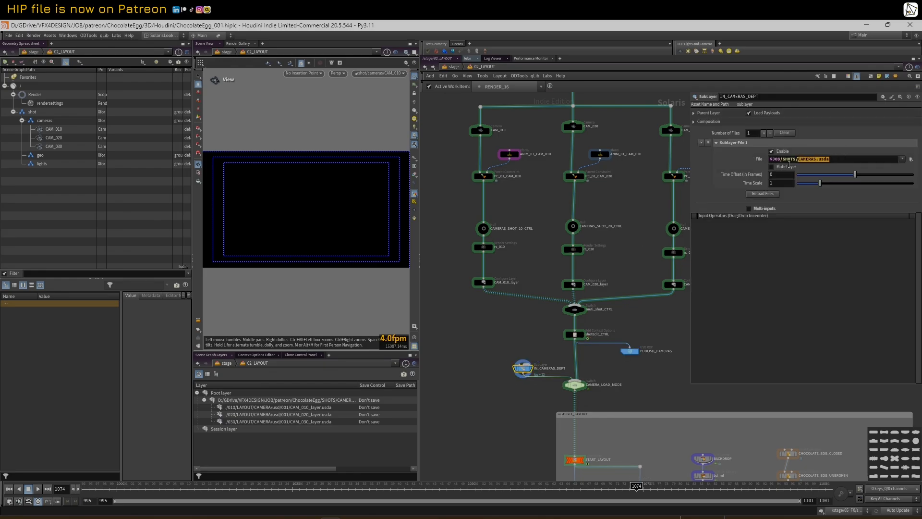
left_click(629, 351)
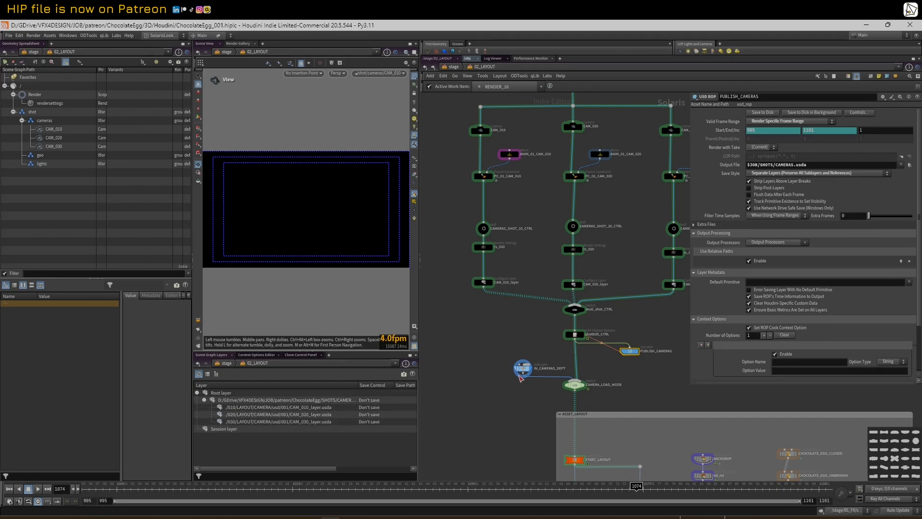
In Explorer go up to SHOTS, open CAMERAS.usda in Sublime, then minimize it
left_click(162, 518)
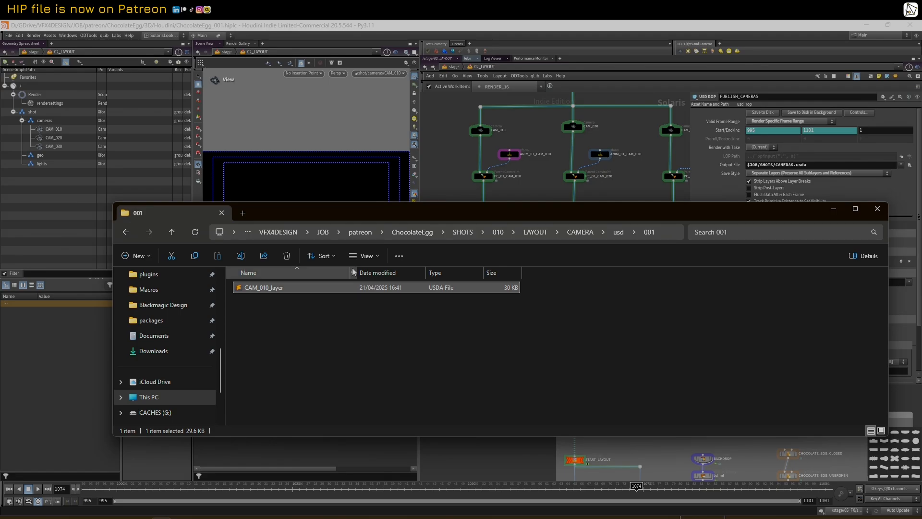
left_click(176, 235)
left_click(176, 235)
left_click(175, 235)
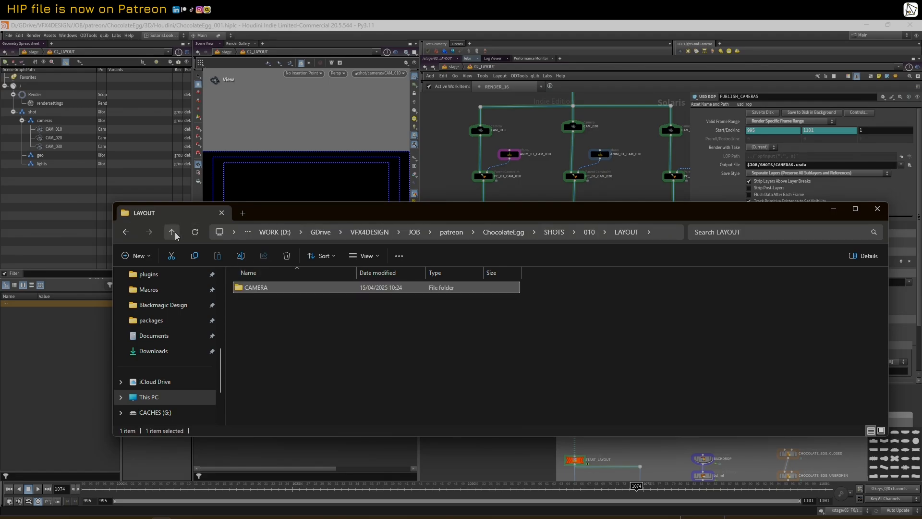
left_click(172, 232)
left_click(172, 233)
left_click(250, 342)
double_click(250, 342)
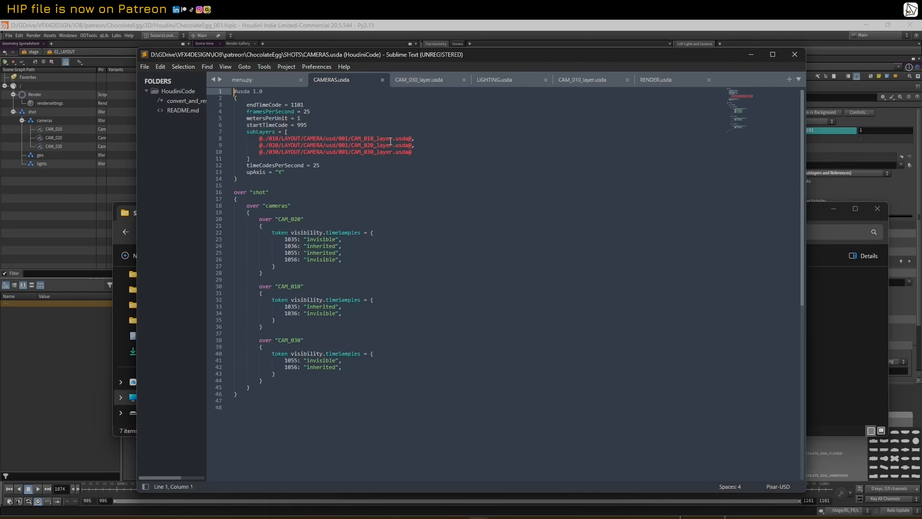
left_click(750, 56)
Review IN_CAMERAS_DEPT, PUBLISH_CAMERAS, shotEdit_CTRL and the CAMERA_LOAD_MODE switch set to input 1
left_click(542, 190)
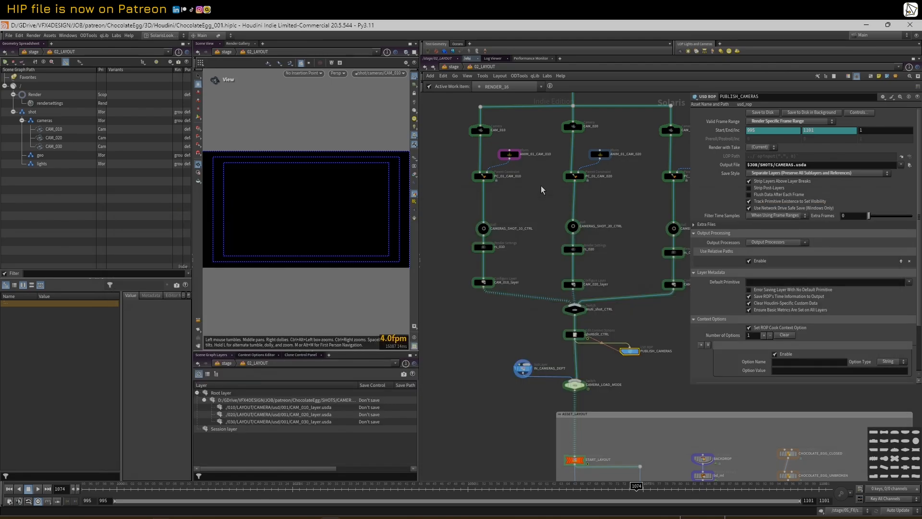
left_click(522, 368)
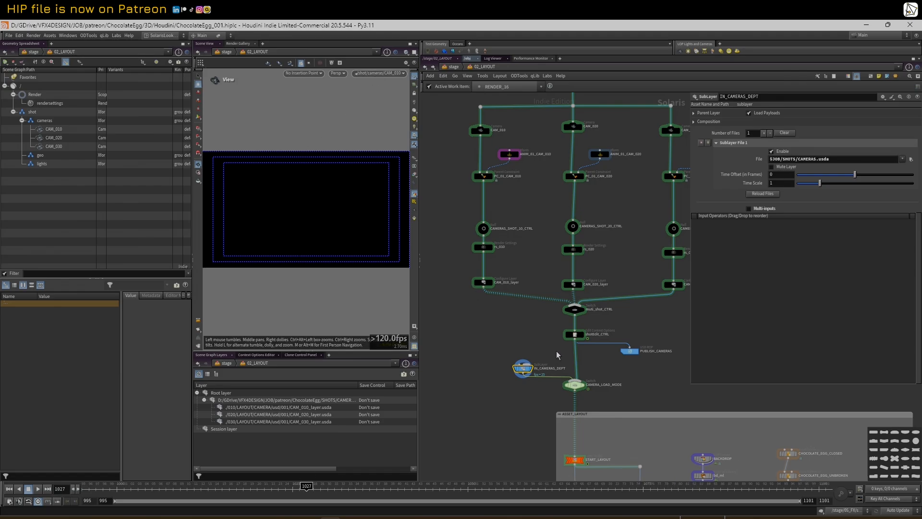
left_click_drag(689, 310, 700, 310)
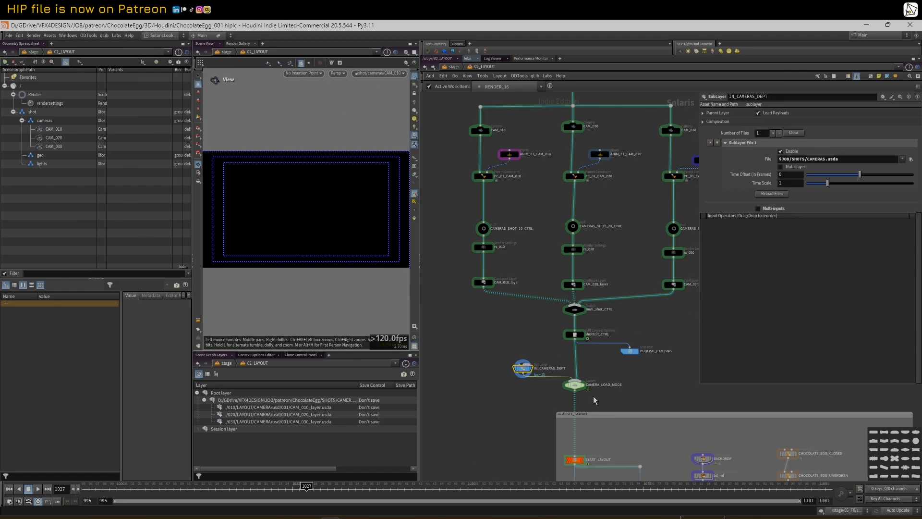
scroll(617, 379, "up", 3)
left_click(640, 322)
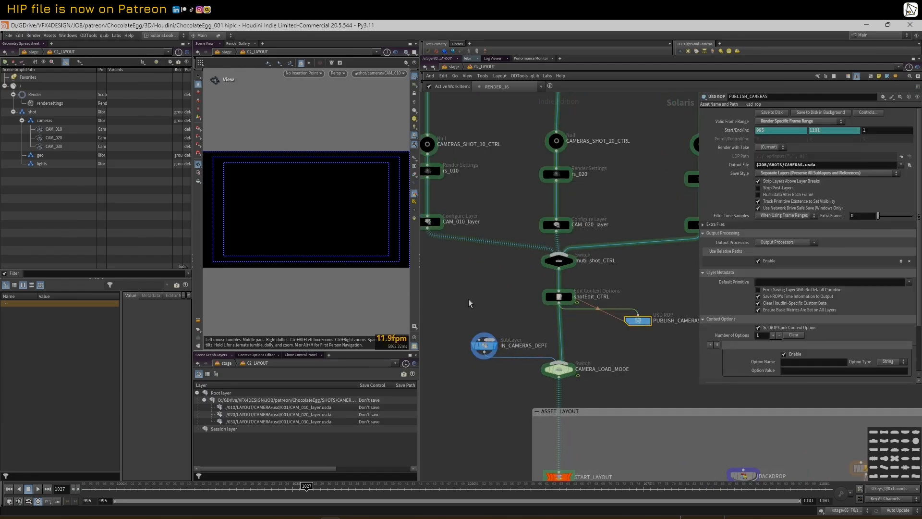
scroll(488, 286, "down", 4)
middle_click_drag(489, 286, 523, 301)
left_click(541, 295)
scroll(524, 298, "down", 2)
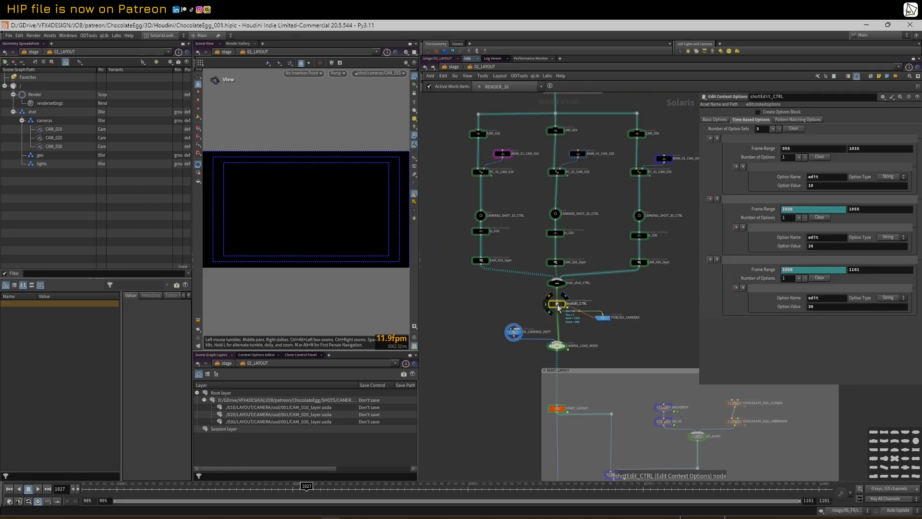
left_click(557, 345)
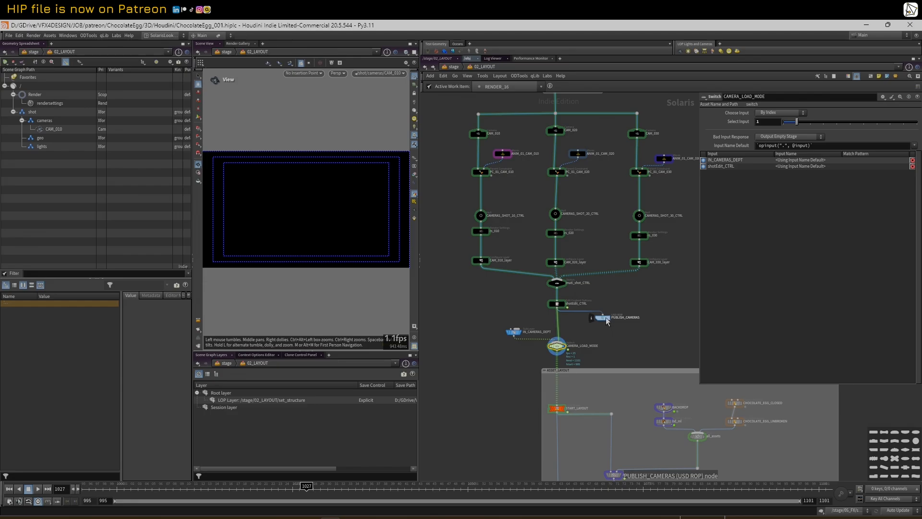
Box-select the three camera branches and inspect ANIM_01_CAM_030, CAMERAS_SHOT_10_CTRL and rs_010
left_click(514, 332)
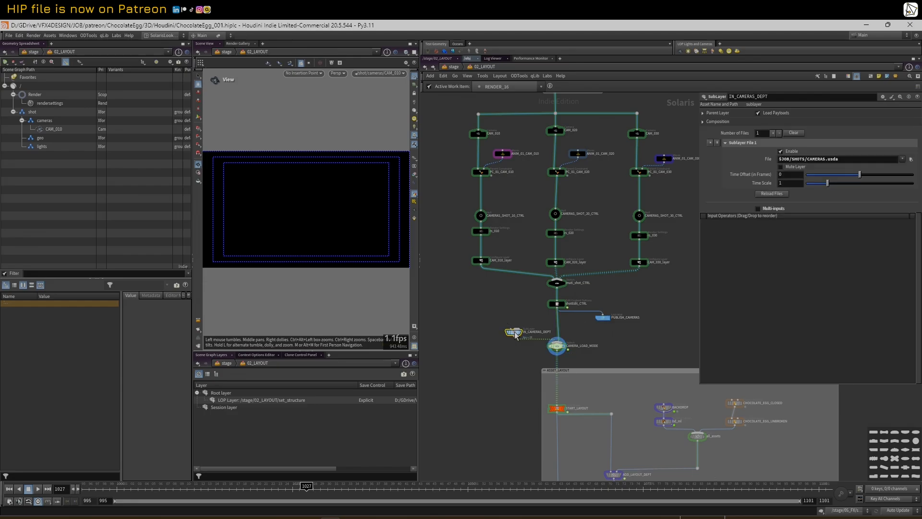
left_click_drag(440, 120, 687, 288)
left_click(490, 313)
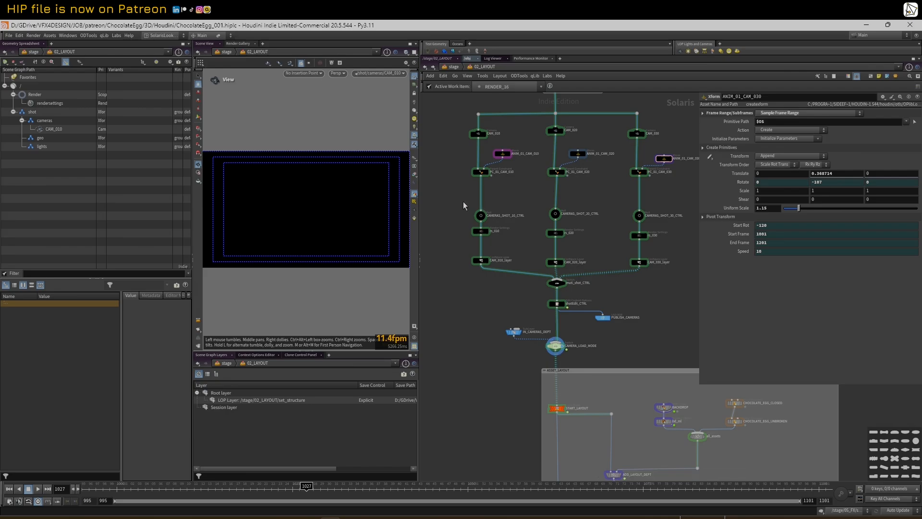
left_click_drag(465, 206, 500, 248)
left_click_drag(698, 167, 680, 180)
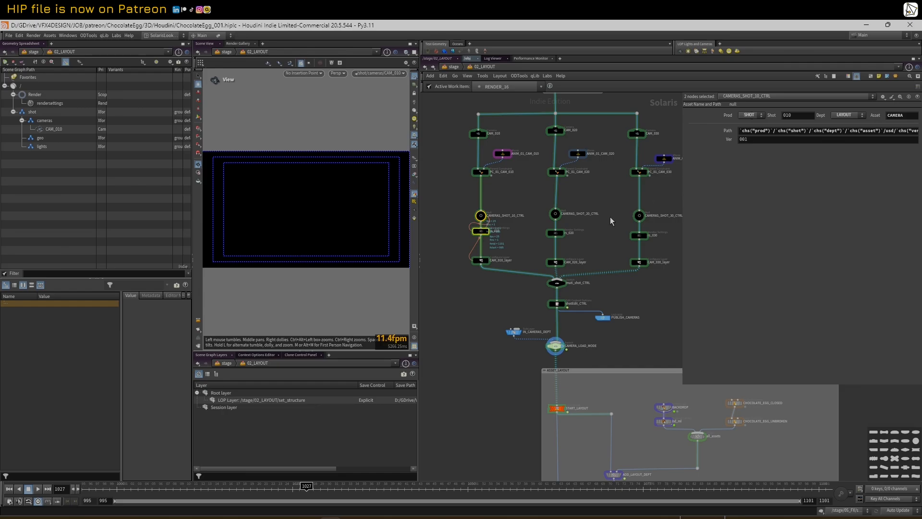
left_click(587, 246)
Select the CAMERA_LOAD_MODE switch and check the viewport's camera list
left_click(554, 347)
mouse_move(556, 348)
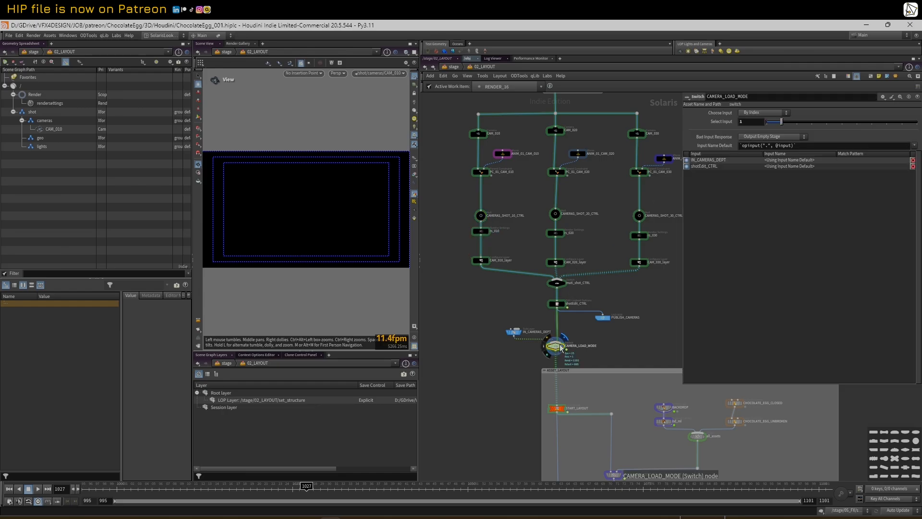
left_click(379, 75)
left_click(379, 83)
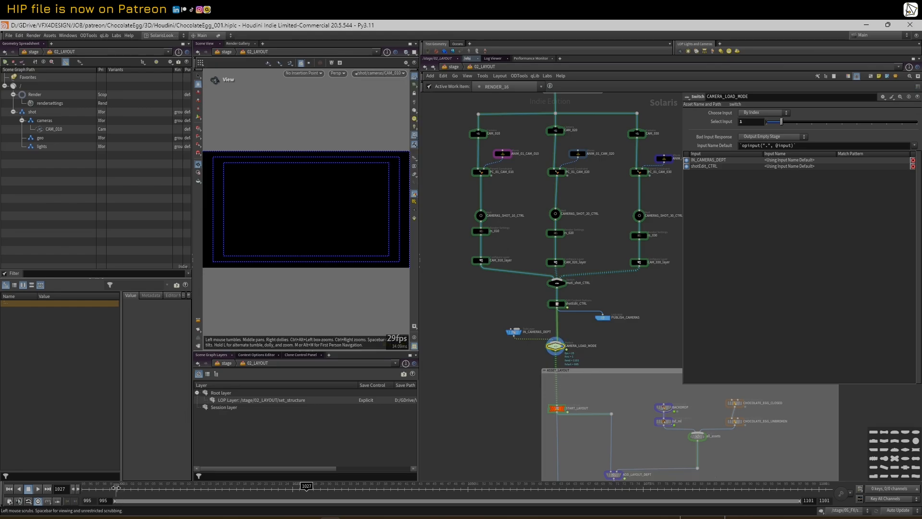
Inspect shotEdit_CTRL's time ranges 995–1035, 1036–1055, 1056–1101 setting edit to 10, 20, 30
left_click(559, 305)
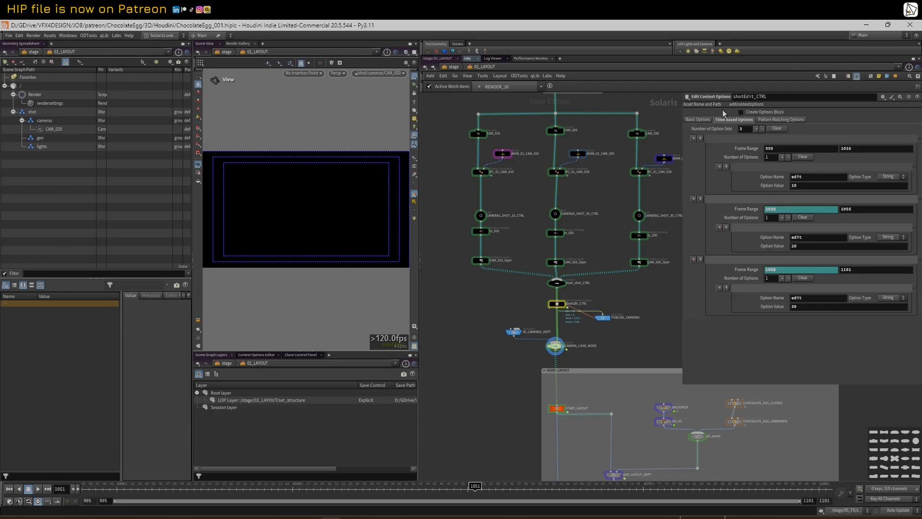
middle_click_drag(657, 360, 642, 308)
scroll(643, 306, "down", 1)
left_click_drag(680, 252, 698, 253)
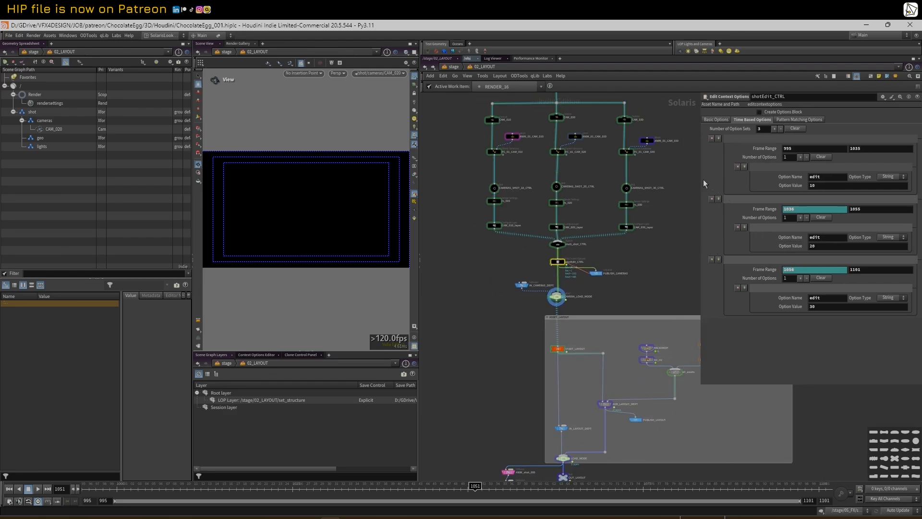
left_click_drag(701, 184, 678, 184)
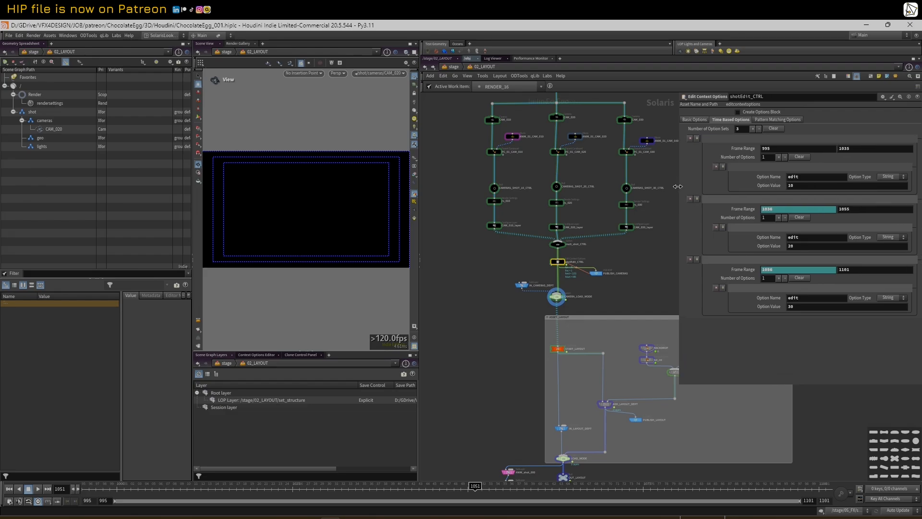
middle_click_drag(643, 289, 638, 286)
scroll(637, 286, "down", 1)
scroll(638, 286, "up", 2)
scroll(639, 286, "down", 1)
left_click_drag(679, 265, 697, 266)
scroll(650, 276, "down", 1)
middle_click_drag(650, 277, 596, 271)
scroll(633, 283, "up", 1)
scroll(598, 278, "down", 1)
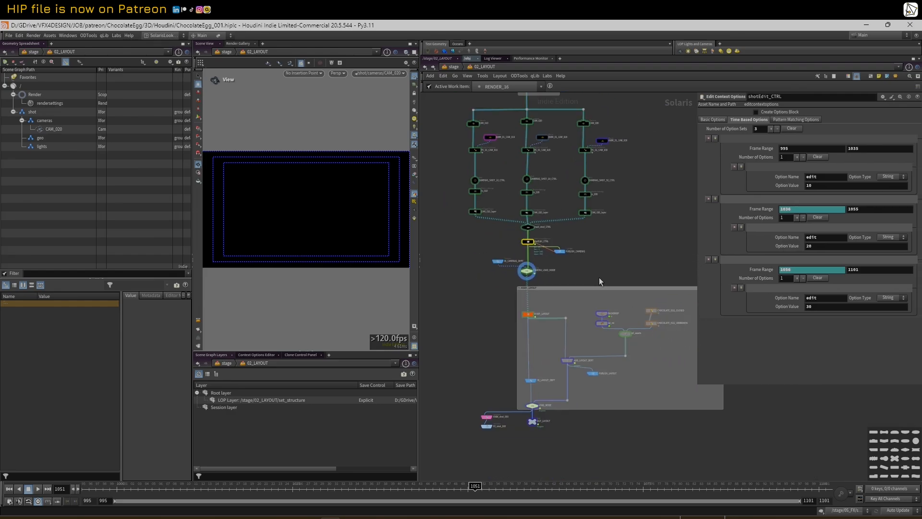
scroll(540, 306, "up", 1)
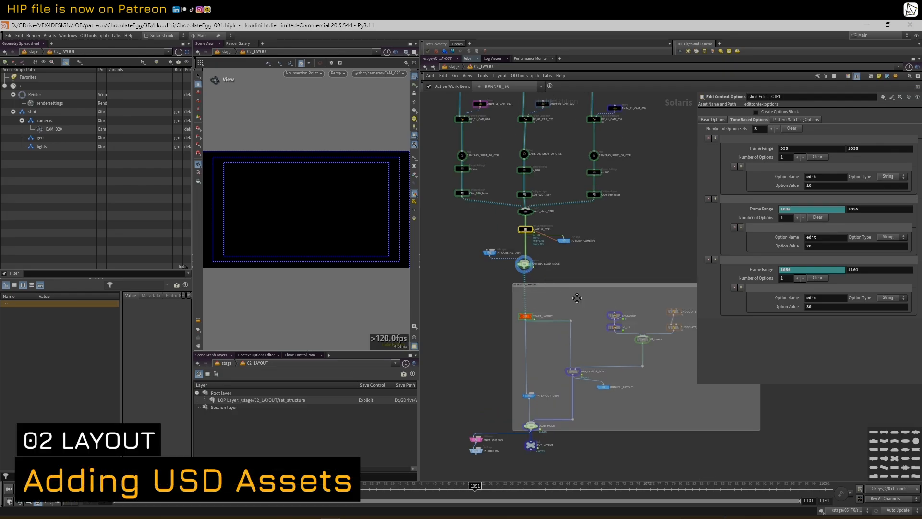
Display CHOCOLATE_EGG_CLOSED, check its Transform and Variants, then display CHOCOLATE_EGG_UNBROKEN
scroll(549, 305, "up", 2)
left_click(653, 306)
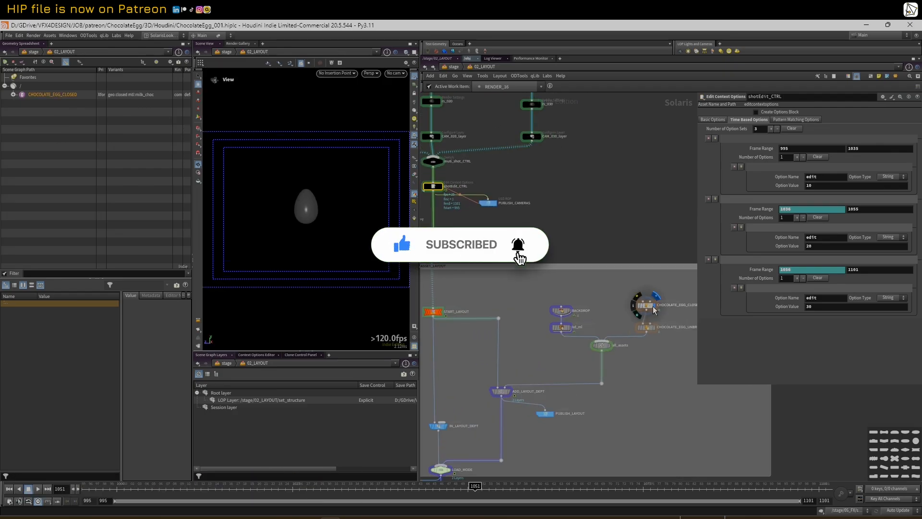
left_click(647, 306)
middle_click_drag(613, 297, 553, 293)
scroll(553, 293, "up", 1)
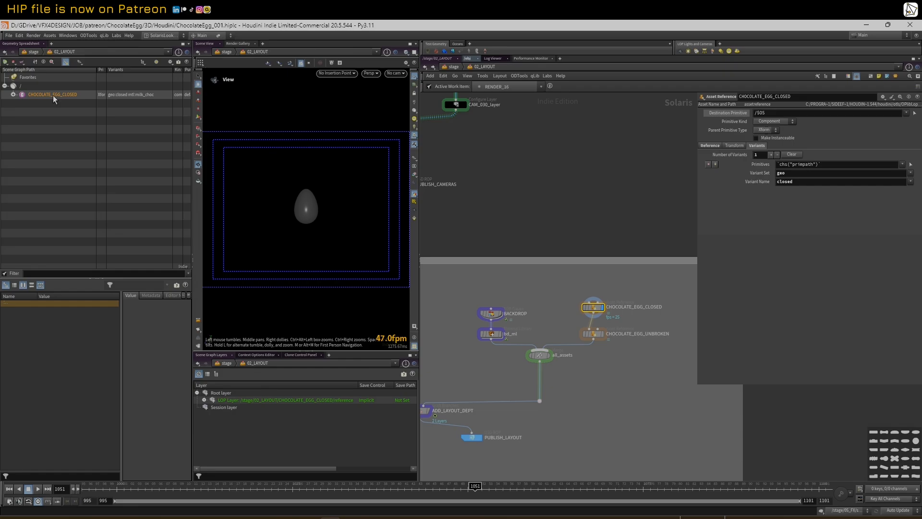
left_click(485, 67)
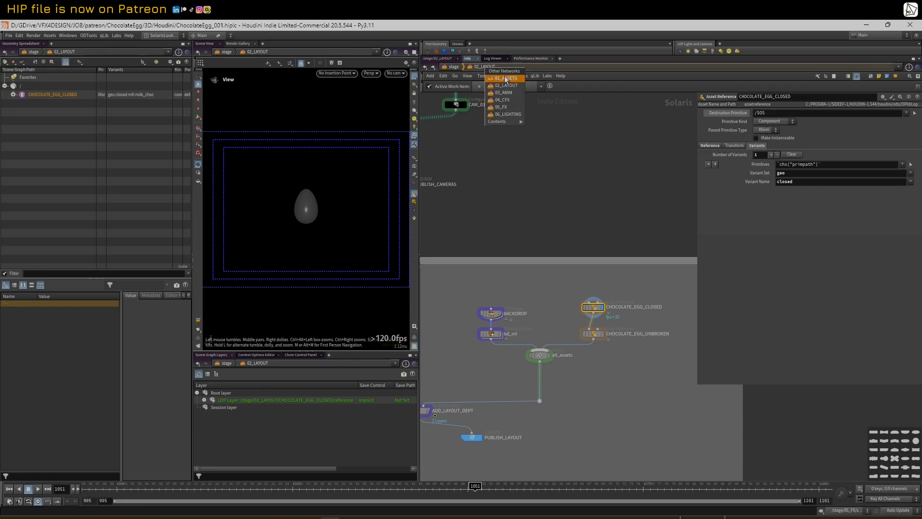
left_click(496, 79)
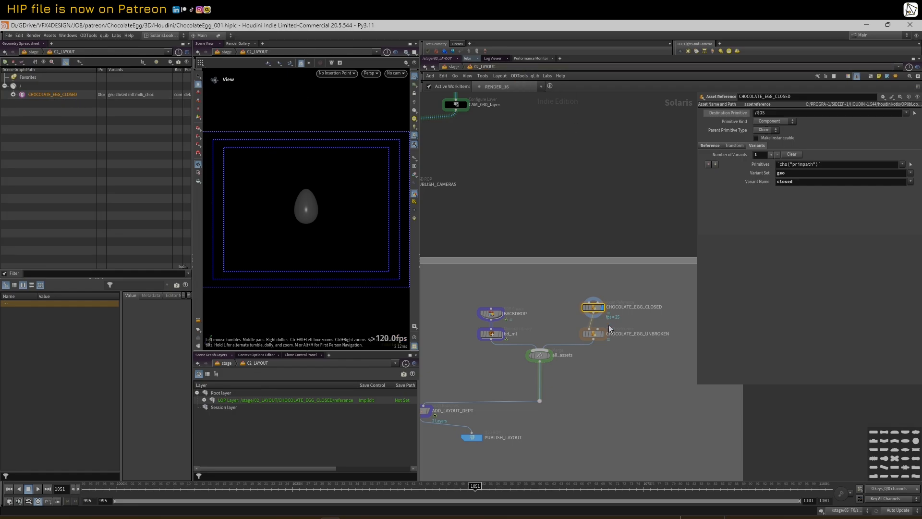
left_click(731, 145)
left_click(757, 147)
left_click(598, 334)
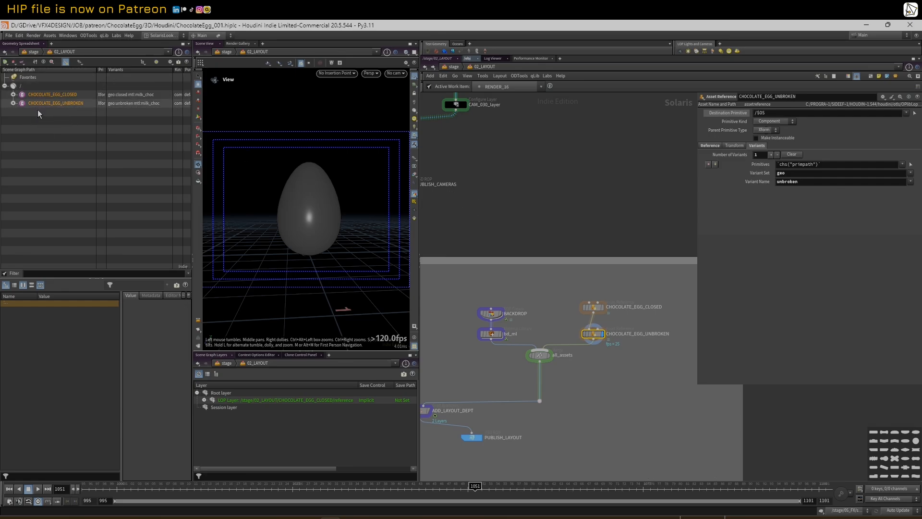
Display all_assets, check CHOCOLATE_EGG_CLOSED's variants, then display CHOCOLATE_EGG_UNBROKEN again
middle_click_drag(527, 210, 540, 200)
left_click(561, 347)
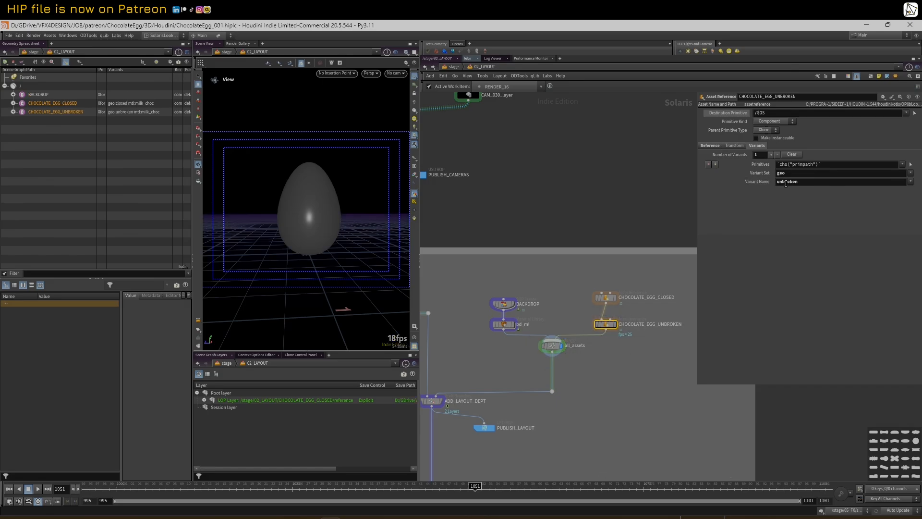
left_click(606, 298)
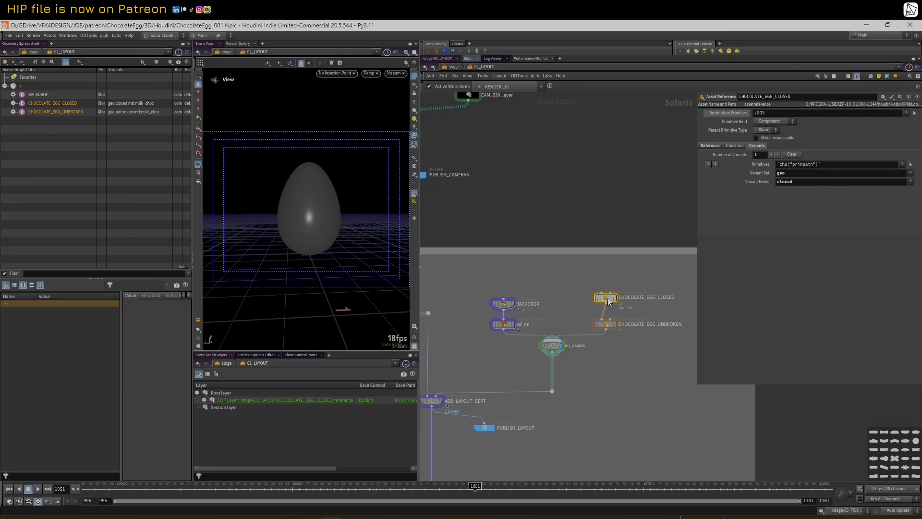
left_click(605, 325)
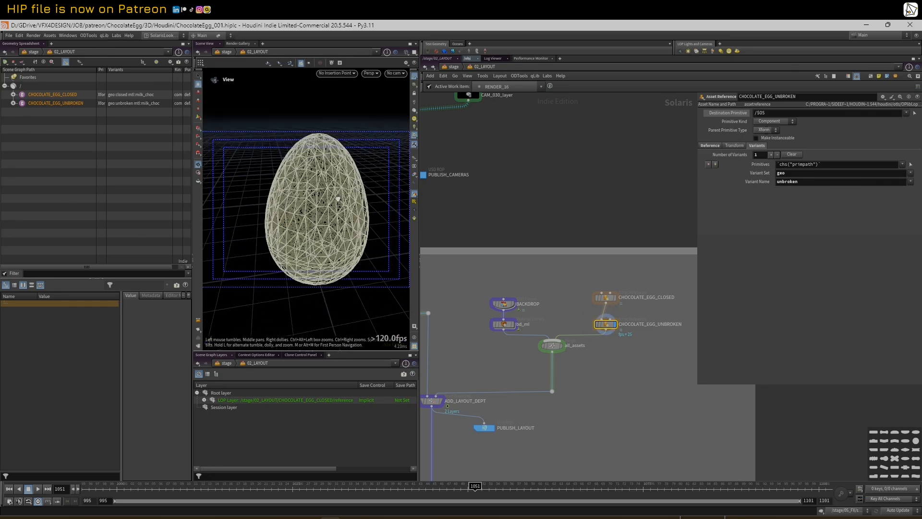
Widen the viewport and frame the unbroken egg in the centre
mouse_move(325, 195)
left_mouse_down()
mouse_move(299, 181)
mouse_move(323, 179)
left_mouse_up()
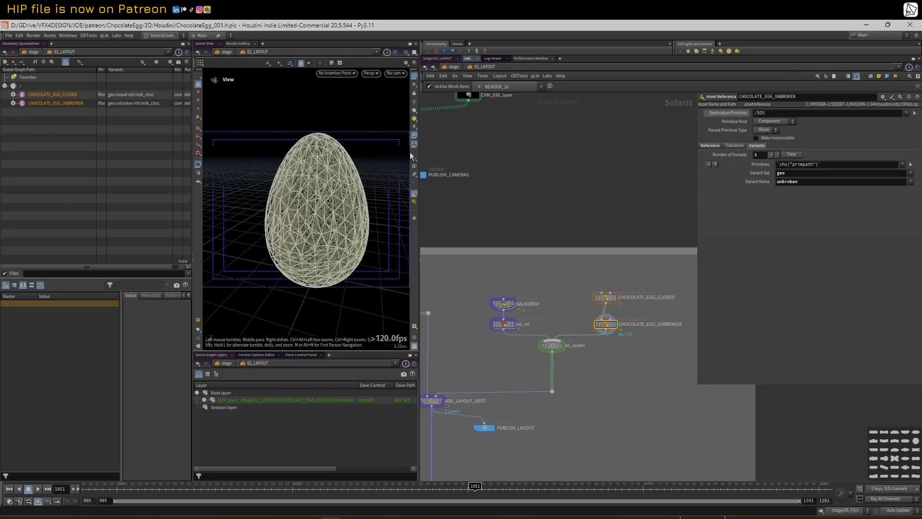
left_click_drag(419, 148, 475, 149)
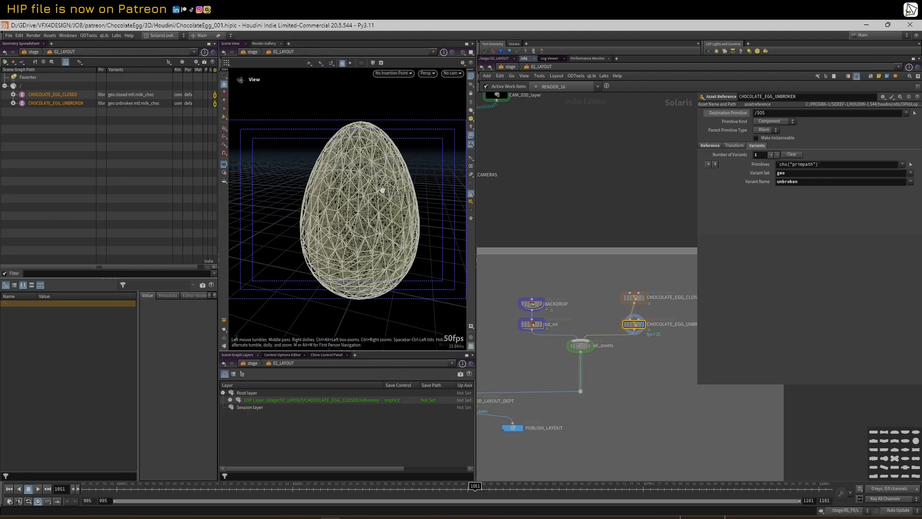
left_click_drag(305, 146, 293, 152)
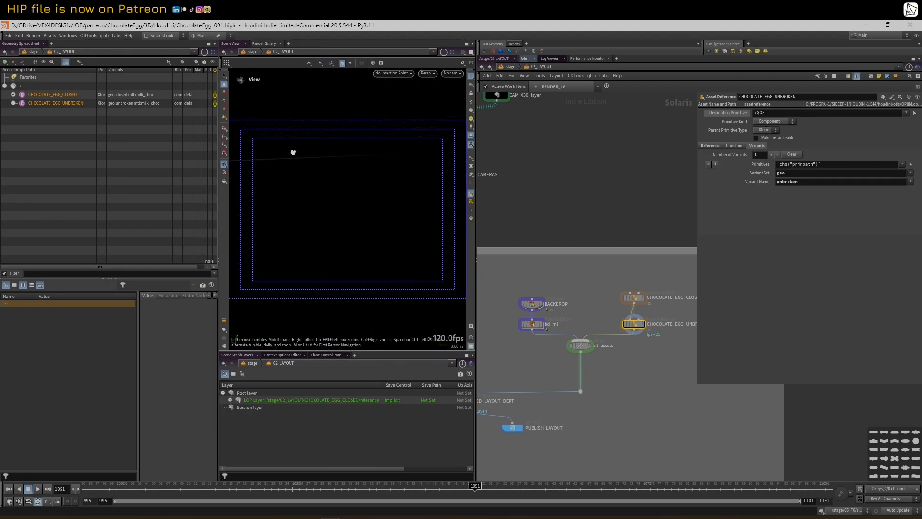
key("space+h")
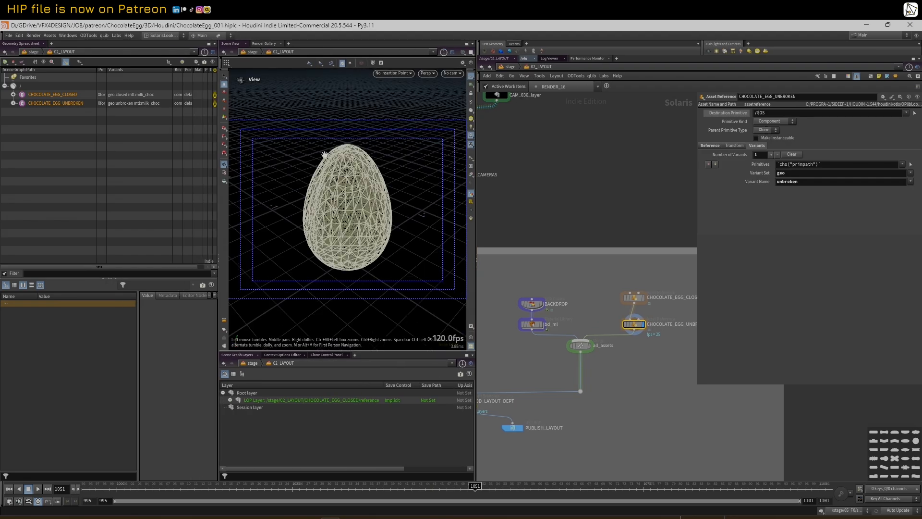
left_click(471, 159)
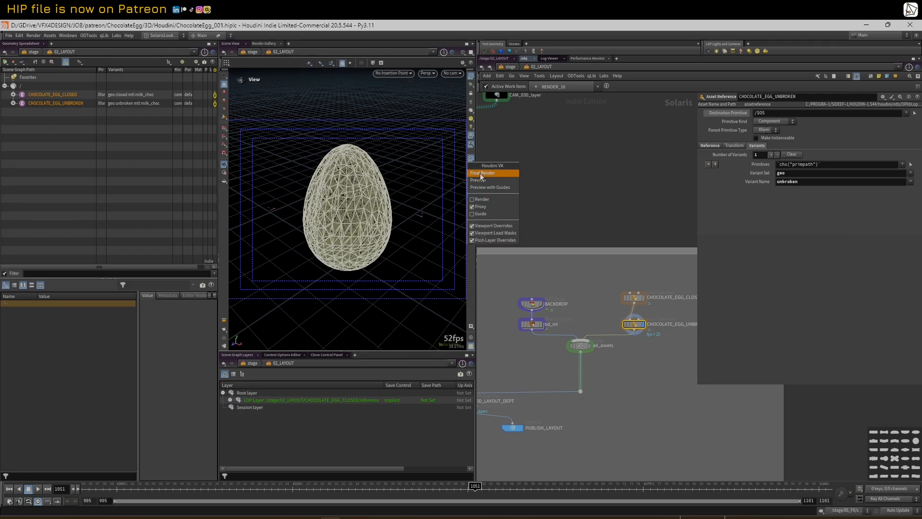
Switch the viewport to Final Render purpose to show the egg's dense wireframe
left_click(480, 174)
scroll(409, 174, "up", 5)
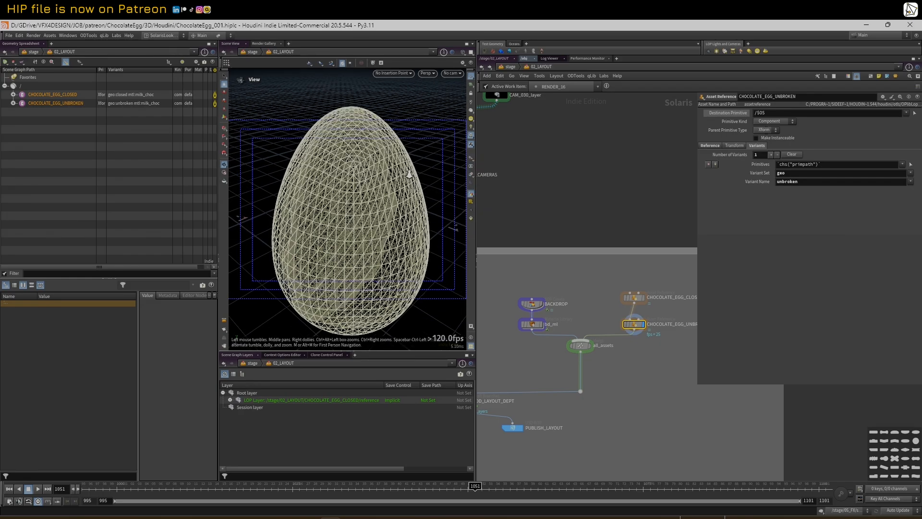
left_click_drag(409, 173, 367, 164)
scroll(369, 158, "up", 5)
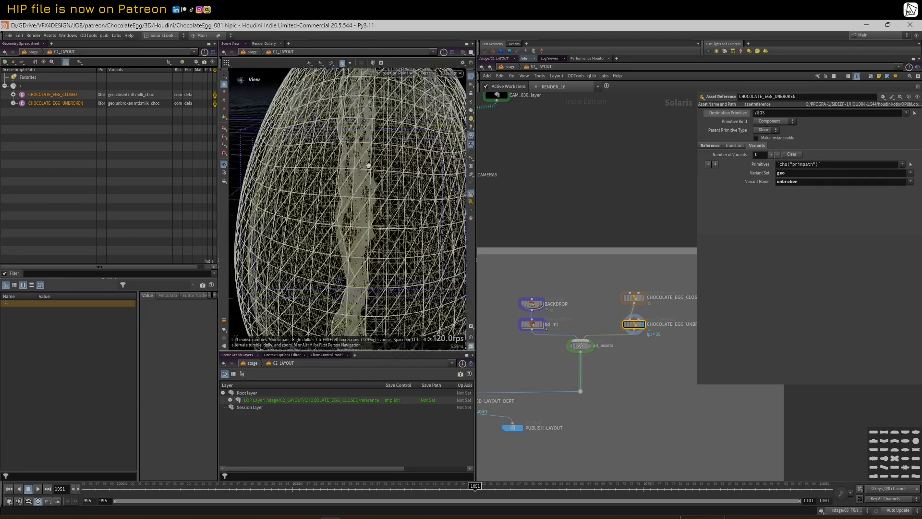
Hide CHOCOLATE_EGG_CLOSED in the Scene Graph and close in on the unbroken egg
left_click_drag(218, 117, 259, 117)
left_click(247, 103)
left_click(247, 95)
left_click_drag(360, 134, 356, 167)
right_click_drag(356, 167, 381, 169)
left_click_drag(381, 169, 336, 170)
right_click_drag(336, 170, 371, 169)
left_click_drag(371, 168, 354, 157)
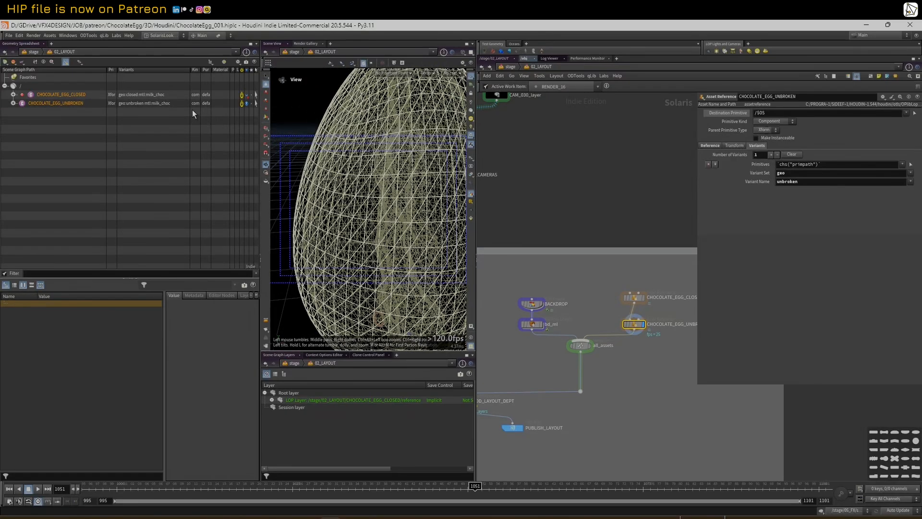
Toggle the Scene Graph visibility so both chocolate egg prims show again
left_click(246, 94)
left_click(247, 103)
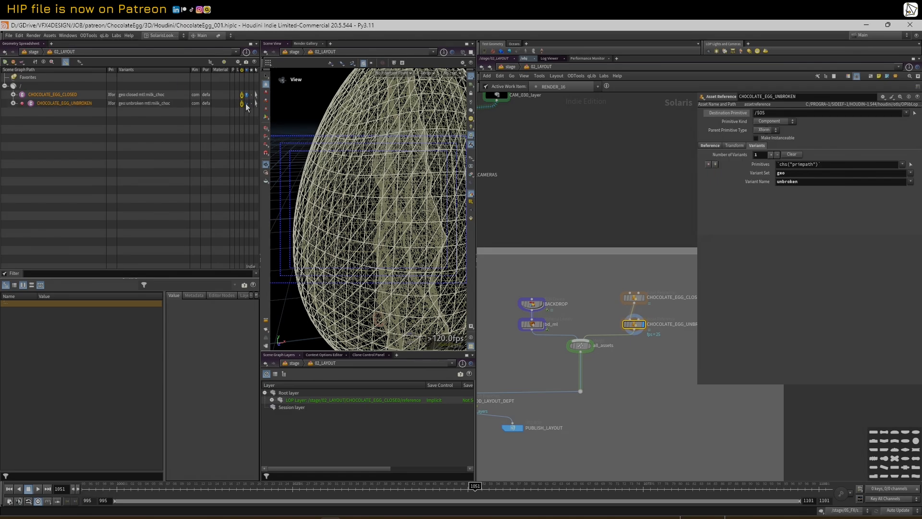
left_click(247, 95)
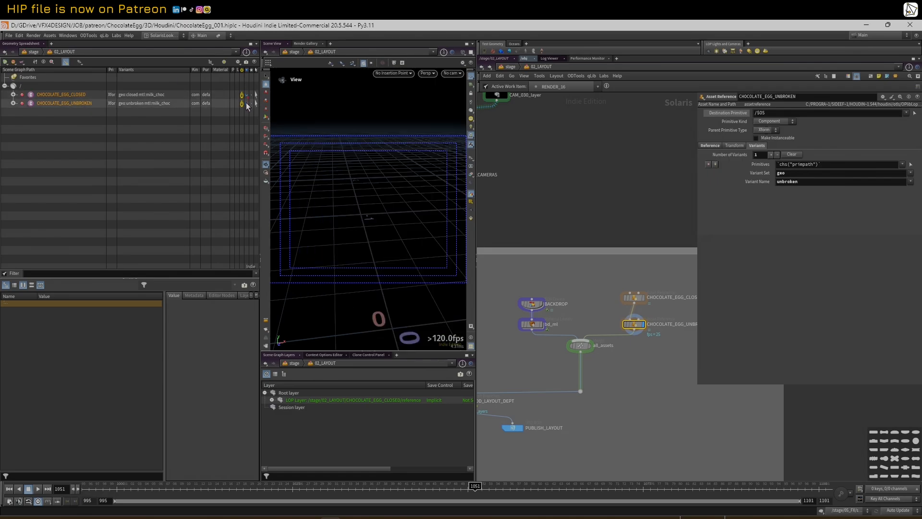
left_click(247, 104)
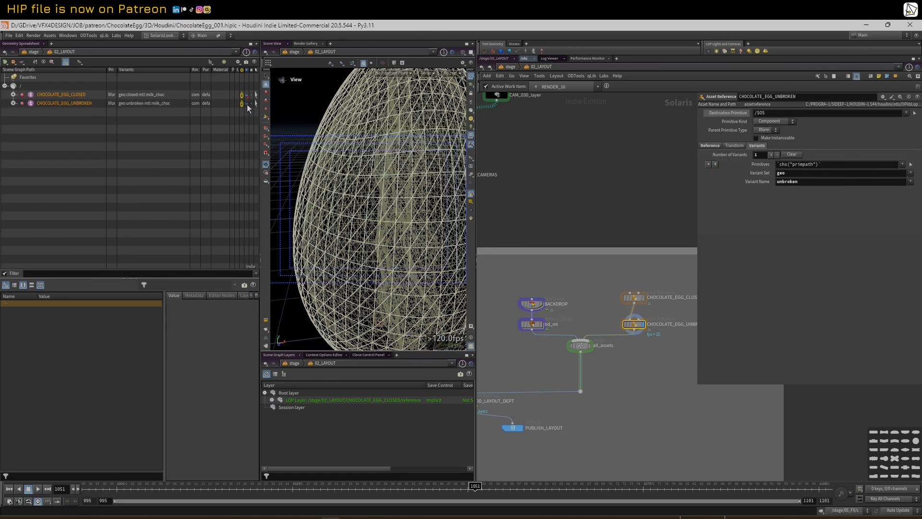
left_click(247, 95)
left_click(247, 103)
right_click_drag(339, 122, 293, 154)
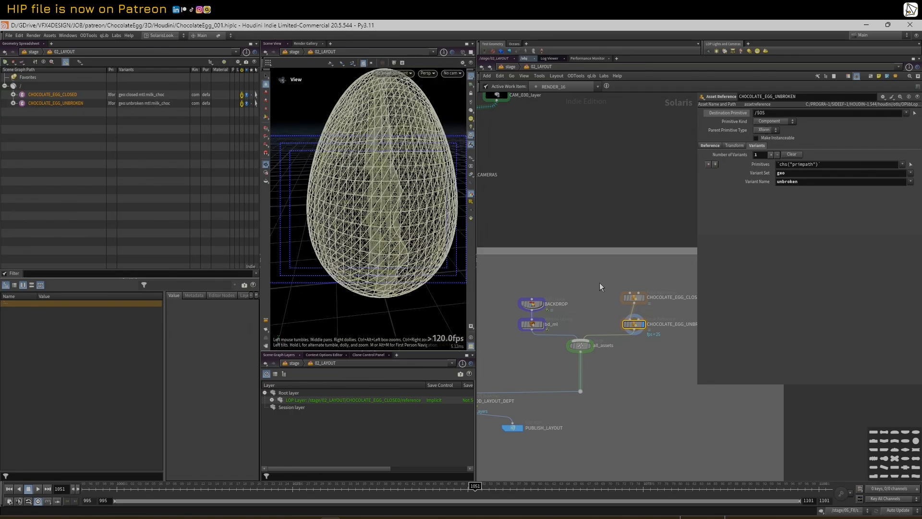
Display the all_assets merge with BACKDROP, then select the egg nodes and START_LAYOUT
left_click(584, 345)
scroll(589, 196, "down", 5)
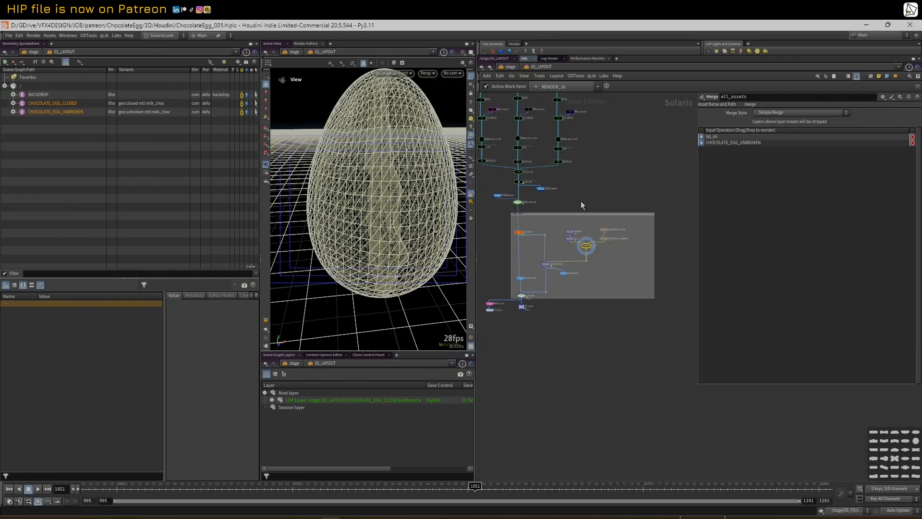
scroll(610, 247, "up", 2)
left_click_drag(596, 223, 596, 224)
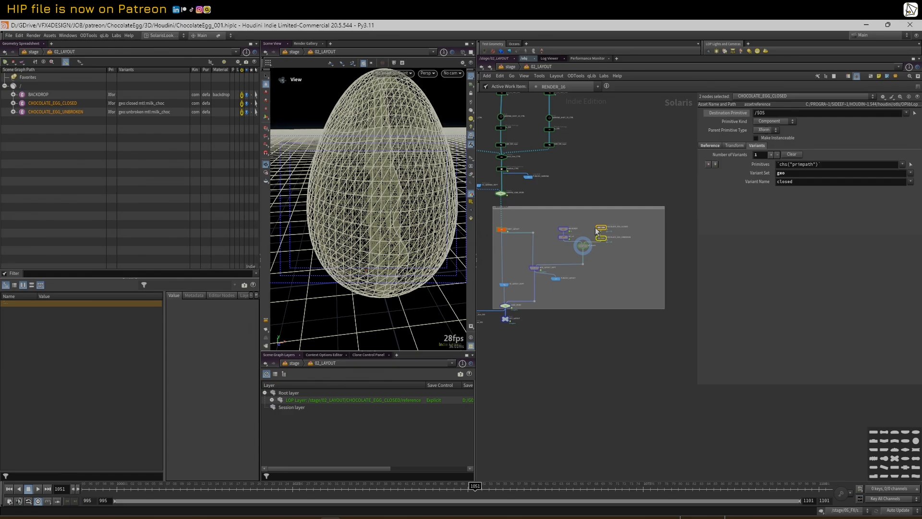
scroll(591, 227, "up", 3)
left_click(524, 237)
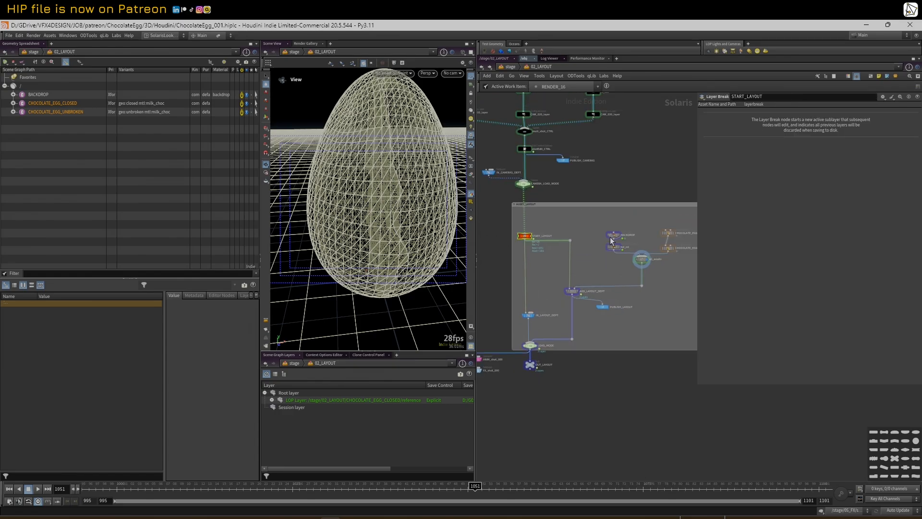
Inspect the CHOCOLATE_EGG_CLOSED and CHOCOLATE_EGG_UNBROKEN reference settings
left_click(669, 232)
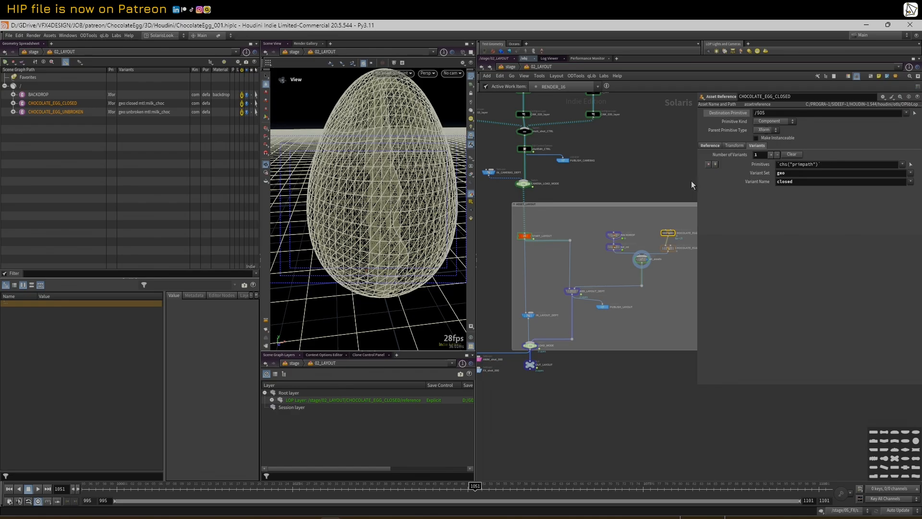
left_click_drag(697, 182, 717, 164)
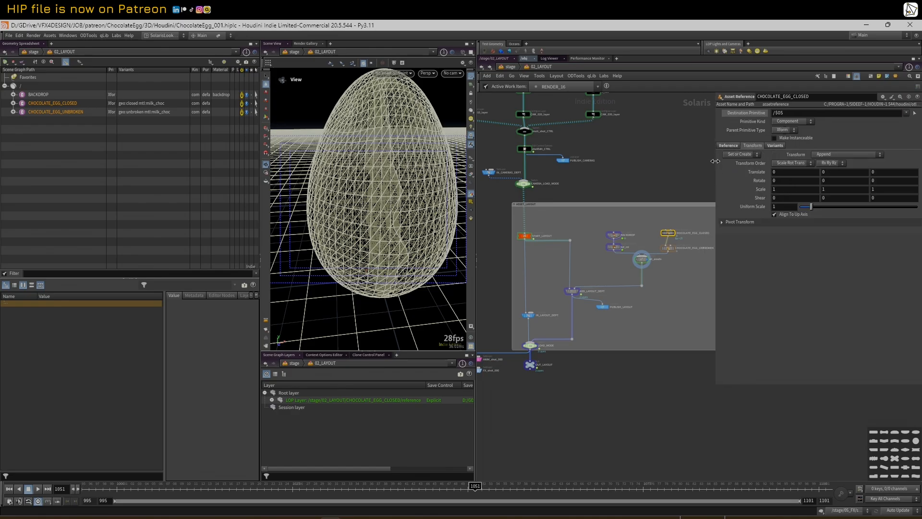
left_click(668, 248)
scroll(290, 229, "down", 4)
left_click_drag(291, 229, 355, 194)
Inspect BACKDROP, then display the bd_mtl material library and all_assets output on the backdrop
left_click(615, 235)
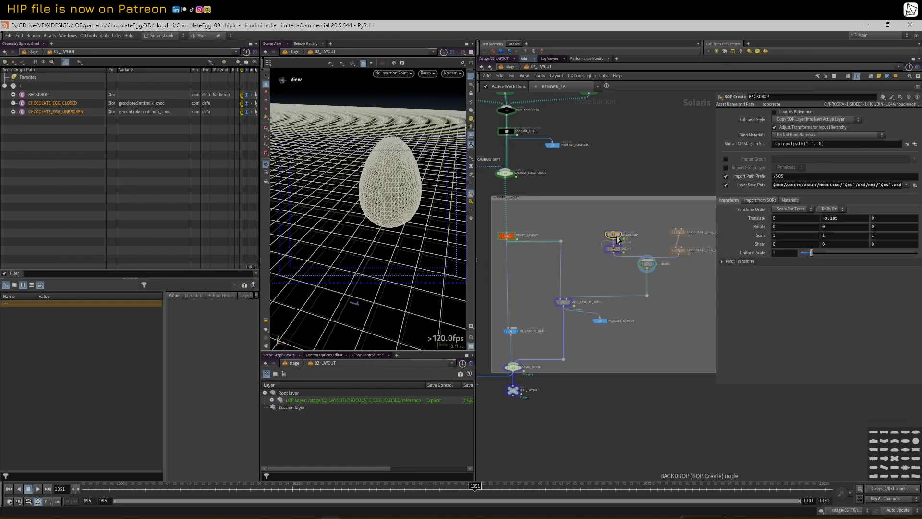
left_click_drag(343, 198, 398, 219)
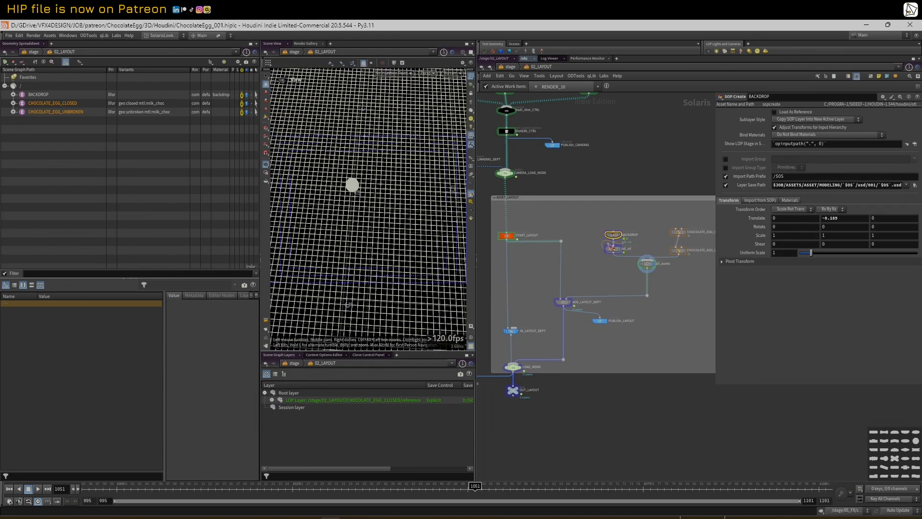
left_click(622, 256)
left_click(648, 265)
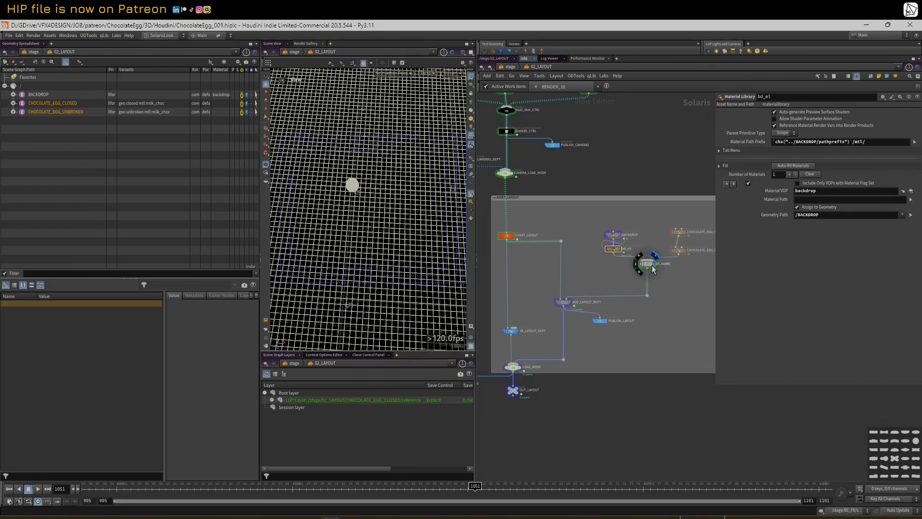
scroll(305, 227, "down", 5)
left_click_drag(305, 227, 334, 206)
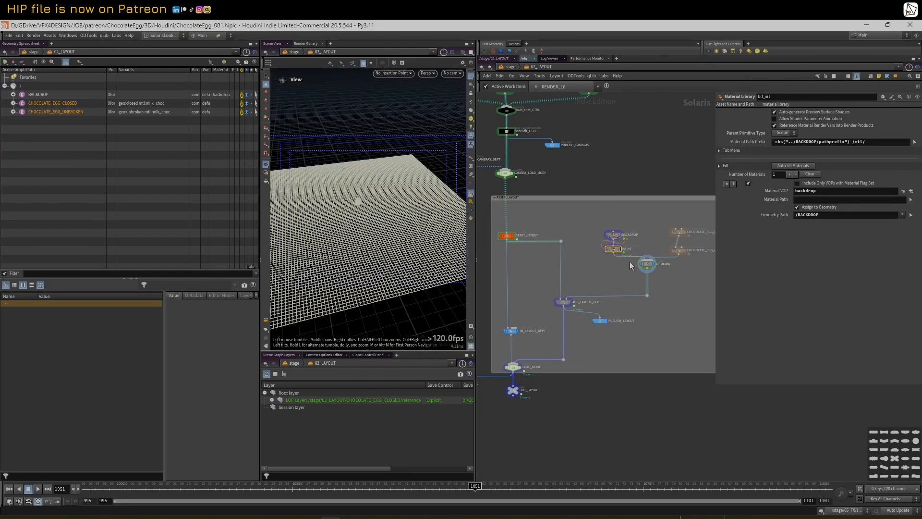
Compare ADD_LAYOUT_DEPT's assets grafted under /shot/geo with the empty START_LAYOUT
left_click(565, 302)
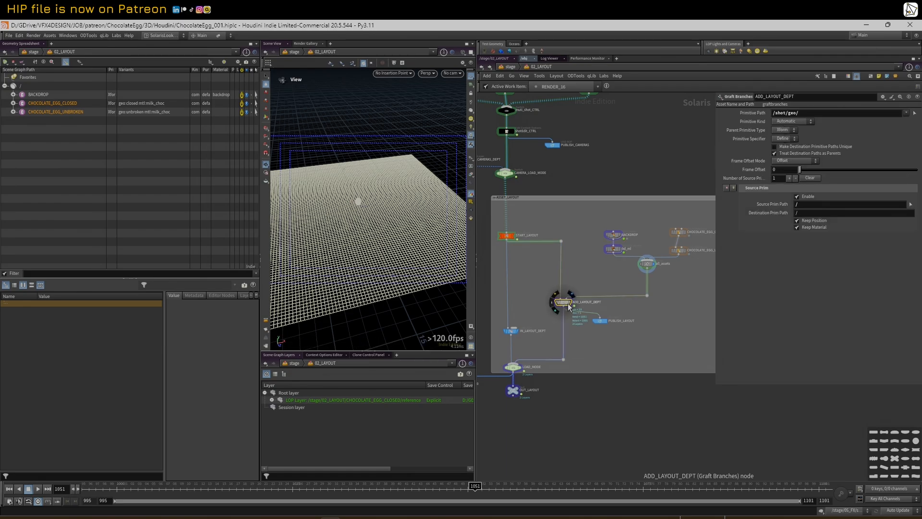
left_click(571, 303)
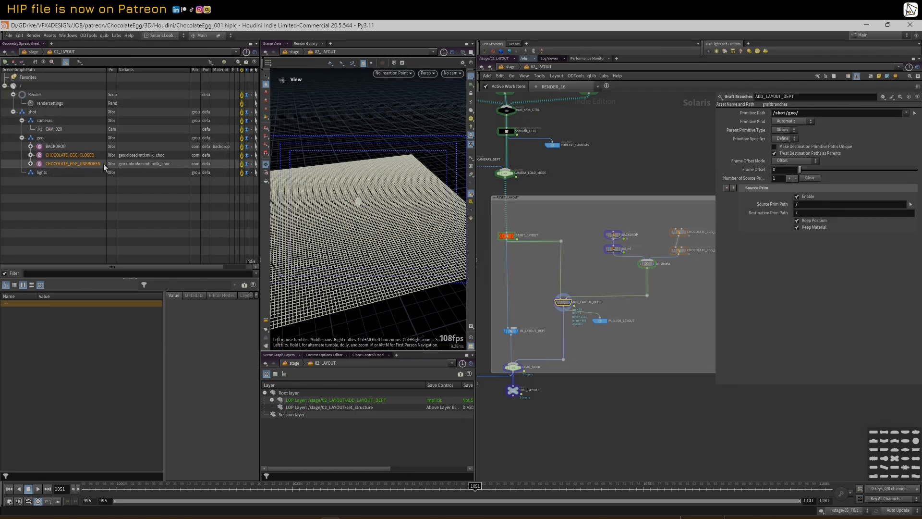
left_click(512, 237)
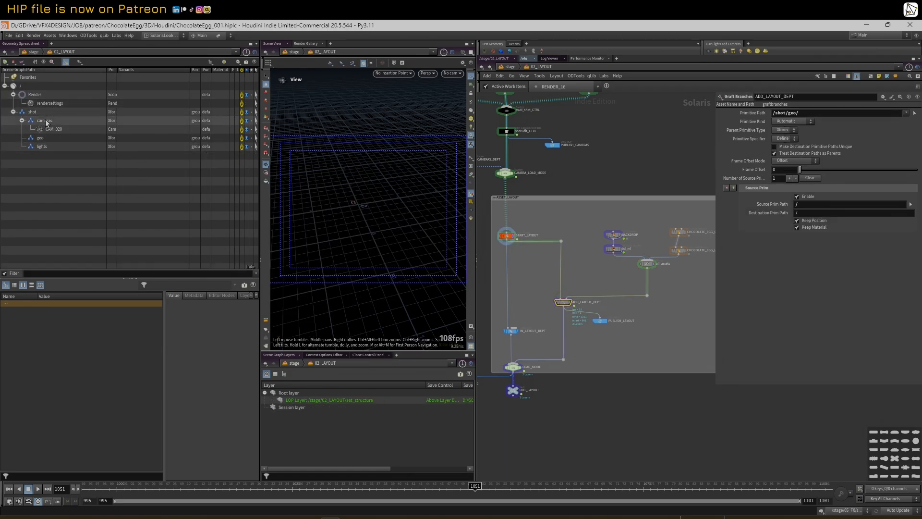
left_click(21, 120)
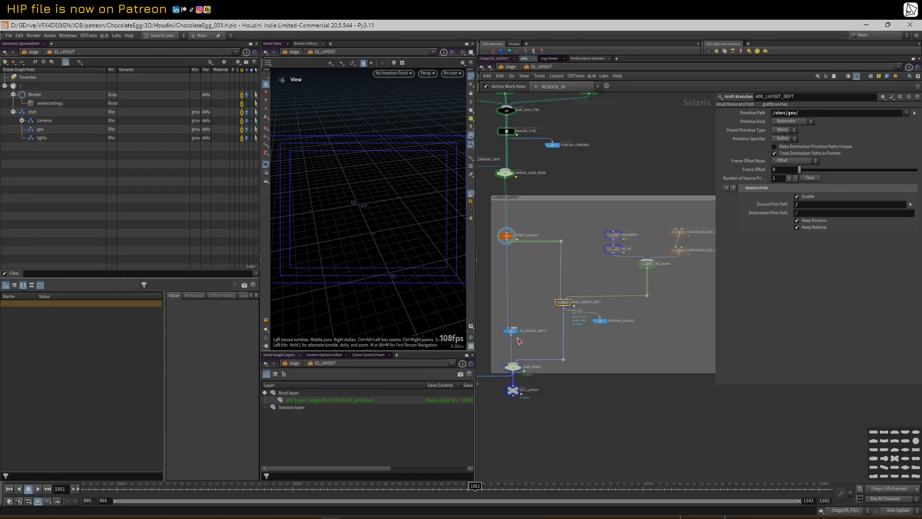
left_click(571, 306)
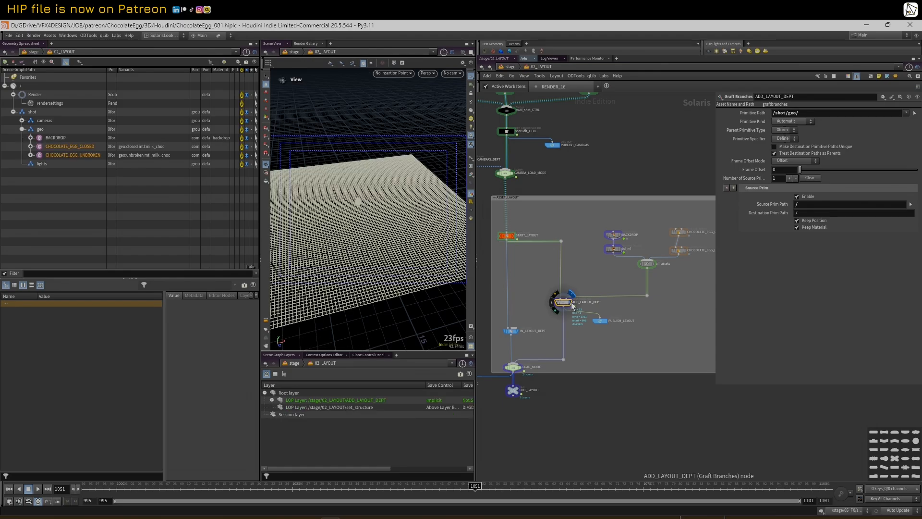
middle_click_drag(528, 298, 554, 296)
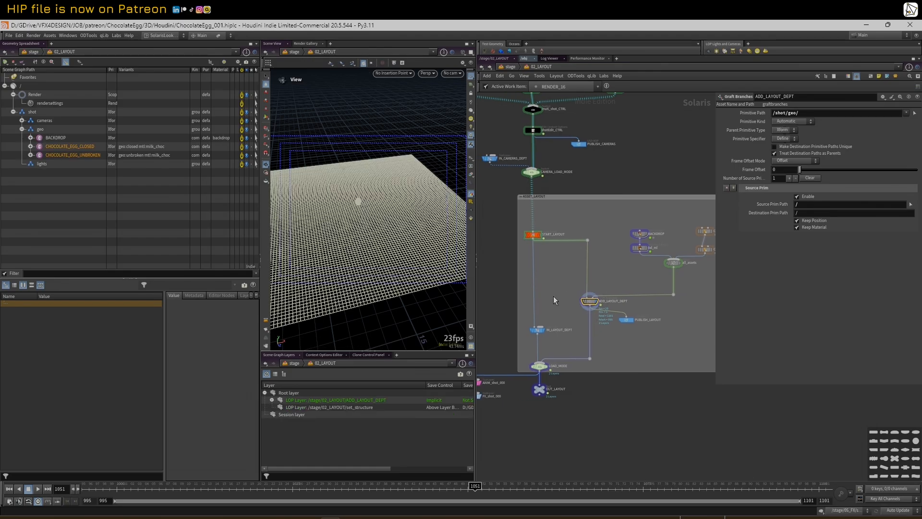
Check PUBLISH_LAYOUT and display IN_LAYOUT_DEPT loading $JOB/SHOTS/LAYOUT.usda, then bring up the SHOTS folder
left_click(626, 319)
left_click_drag(627, 324, 542, 330)
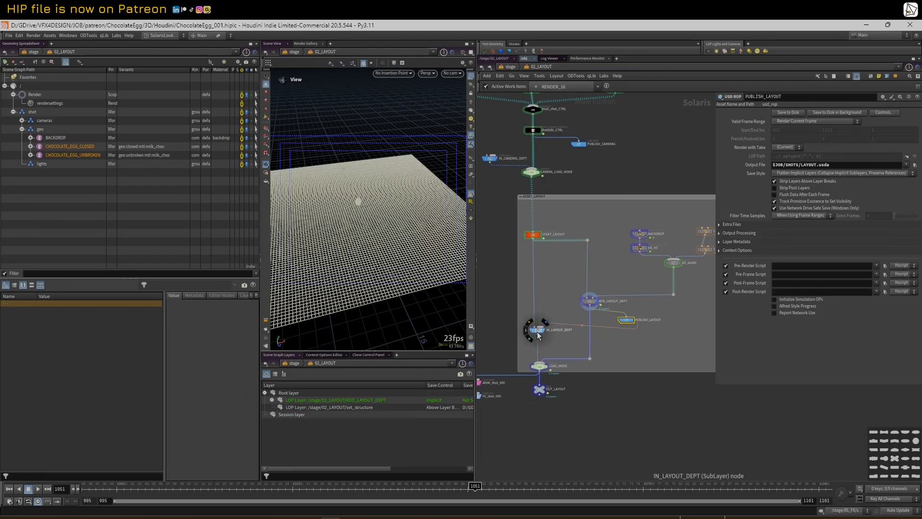
left_click(538, 330)
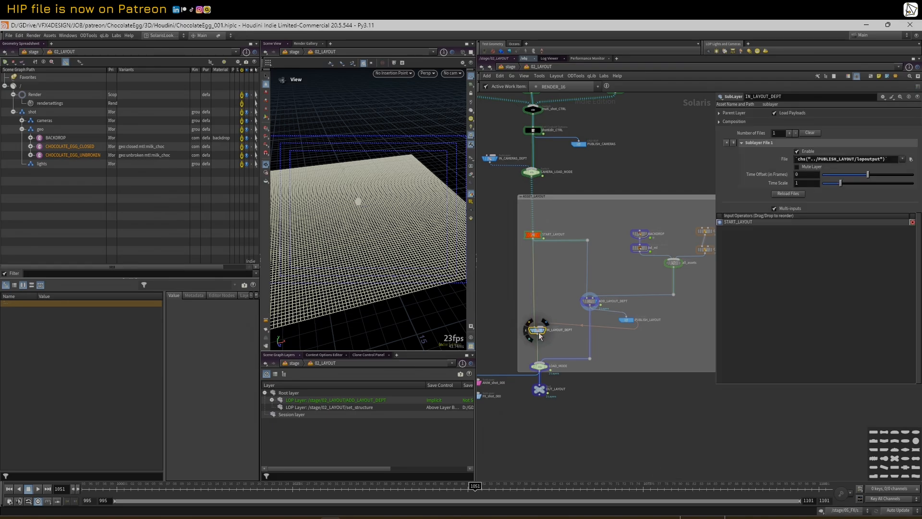
left_click(545, 324)
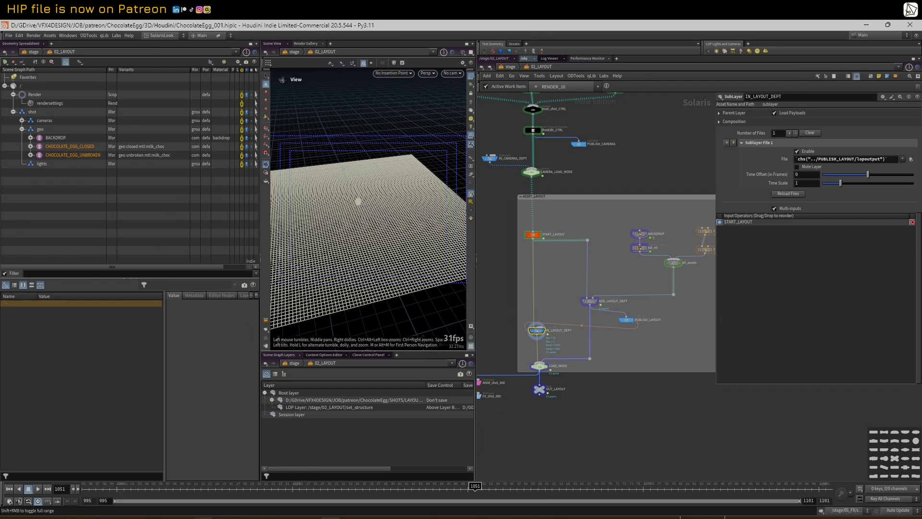
left_click(161, 517)
Open LAYOUT.usda in Sublime Text, scroll through its contents, then minimise the editor
left_click(242, 356)
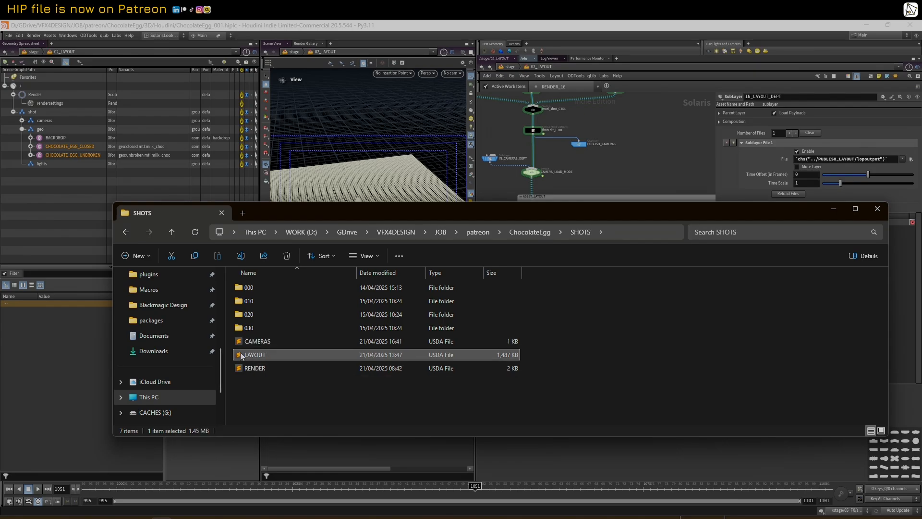
double_click(243, 355)
scroll(477, 215, "down", 20)
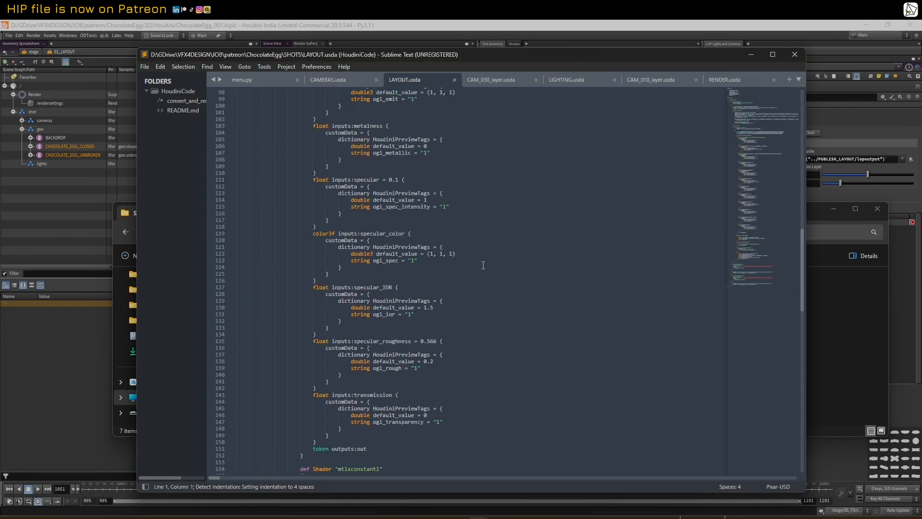
left_click_drag(803, 404, 800, 95)
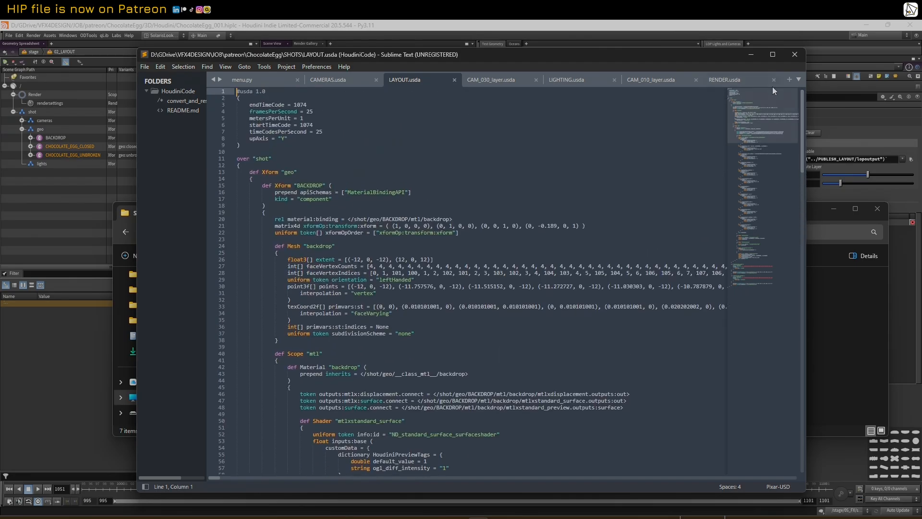
left_click(752, 54)
Set LOAD_MODE's Select Input to 0 (IN_LAYOUT_DEPT) and check PUBLISH_LAYOUT's output settings
left_click(617, 179)
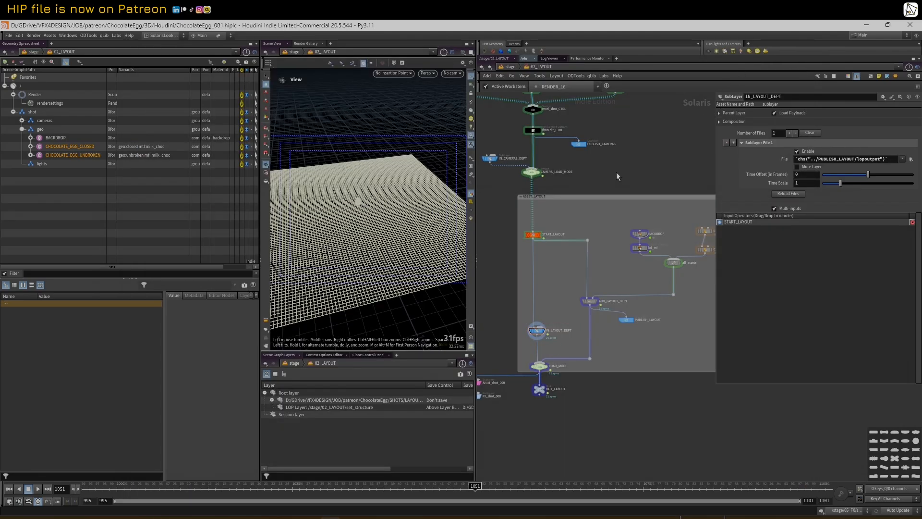
middle_click_drag(571, 423, 611, 411)
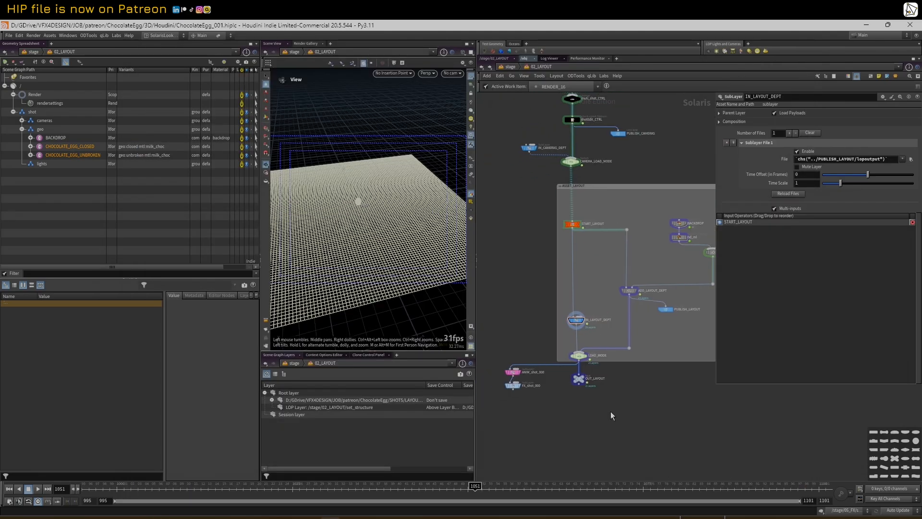
left_click(580, 358)
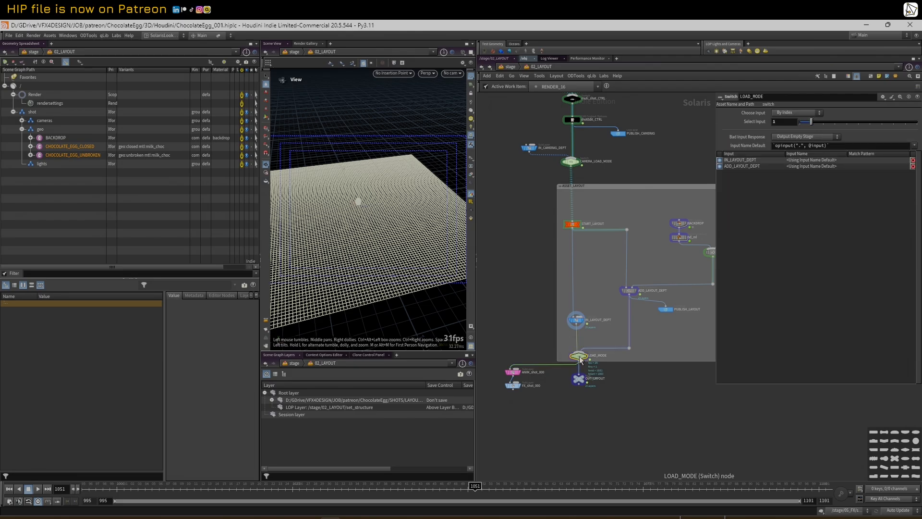
middle_click_drag(653, 332, 633, 341)
scroll(628, 343, "up", 1)
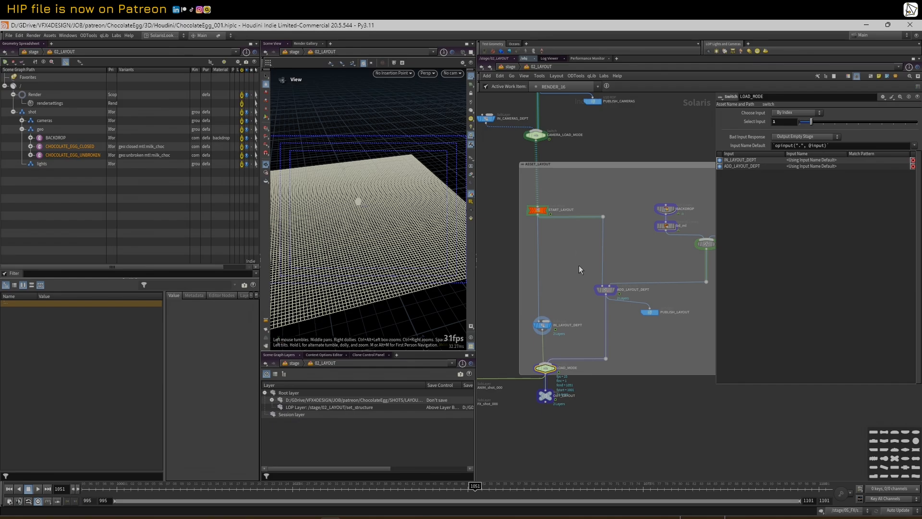
left_click_drag(543, 325, 542, 331)
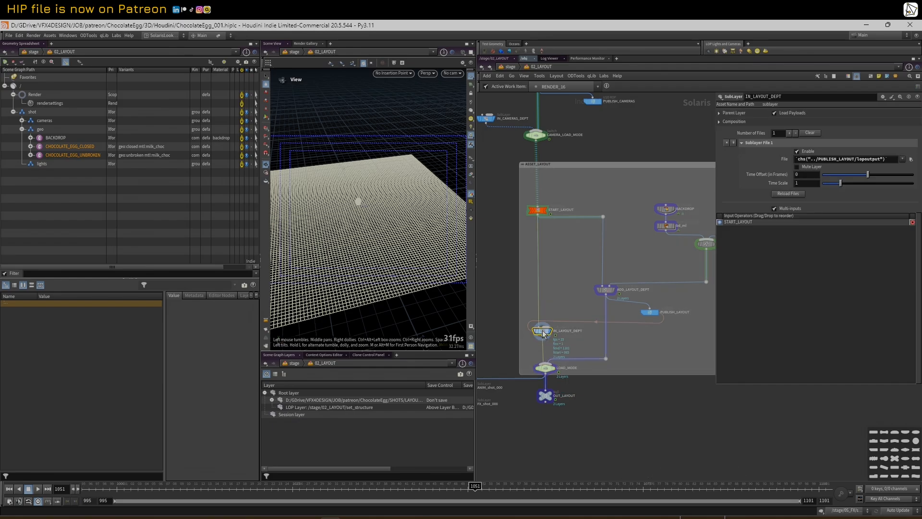
left_click(651, 314)
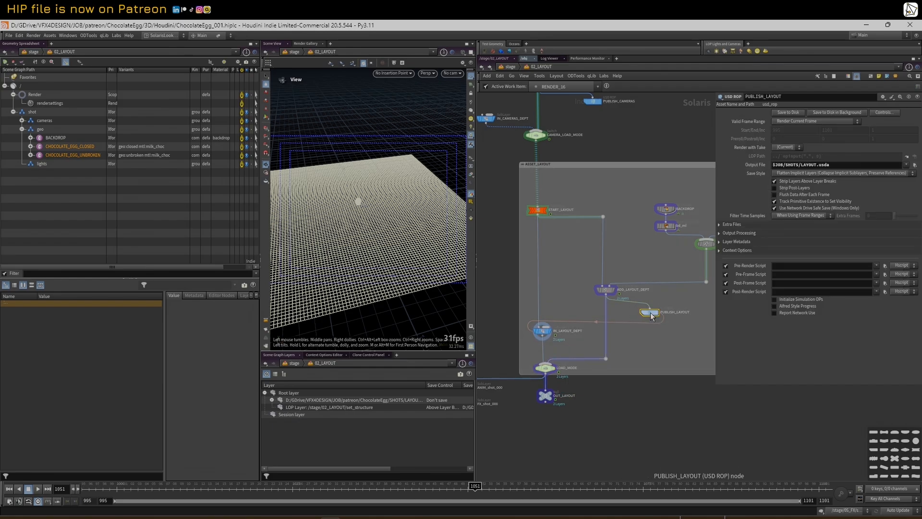
left_click(546, 368)
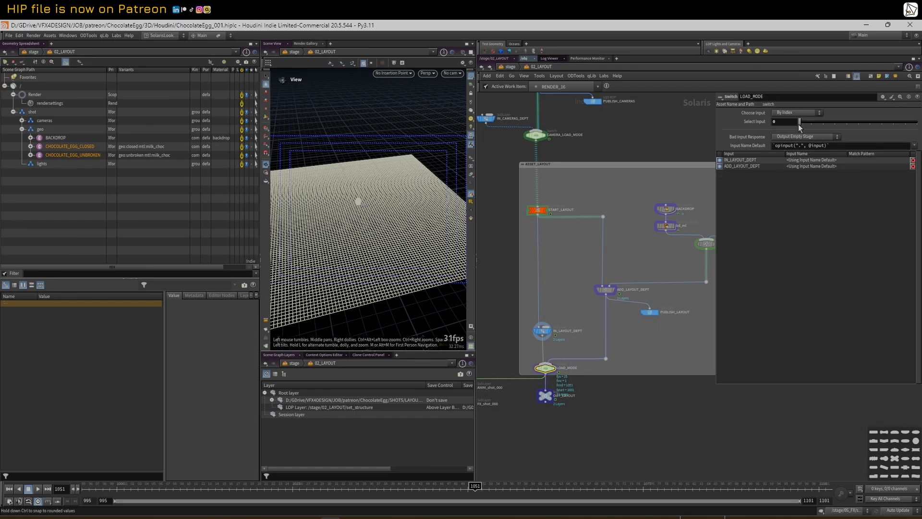
Widen the network pane and select the CHOCOLATE_EGG_UNBROKEN asset node
left_click_drag(715, 119, 809, 144)
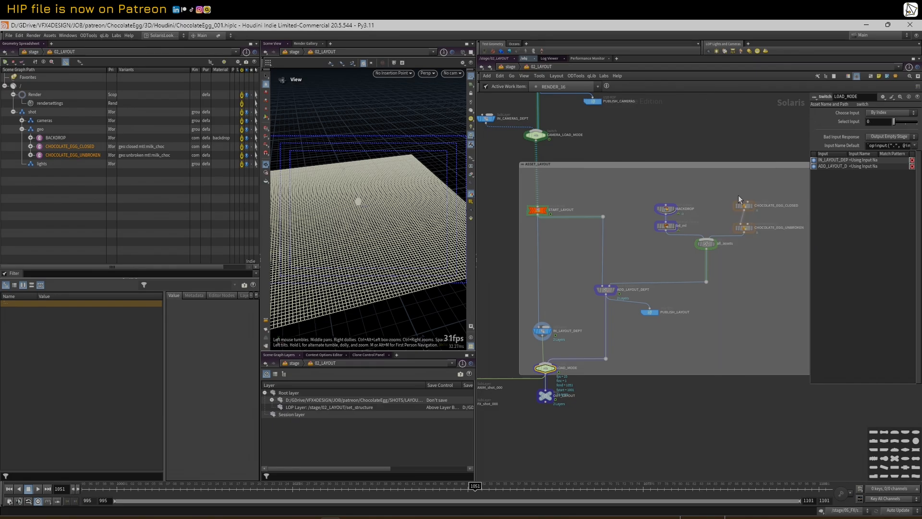
scroll(739, 195, "down", 2)
left_click_drag(656, 192, 748, 231)
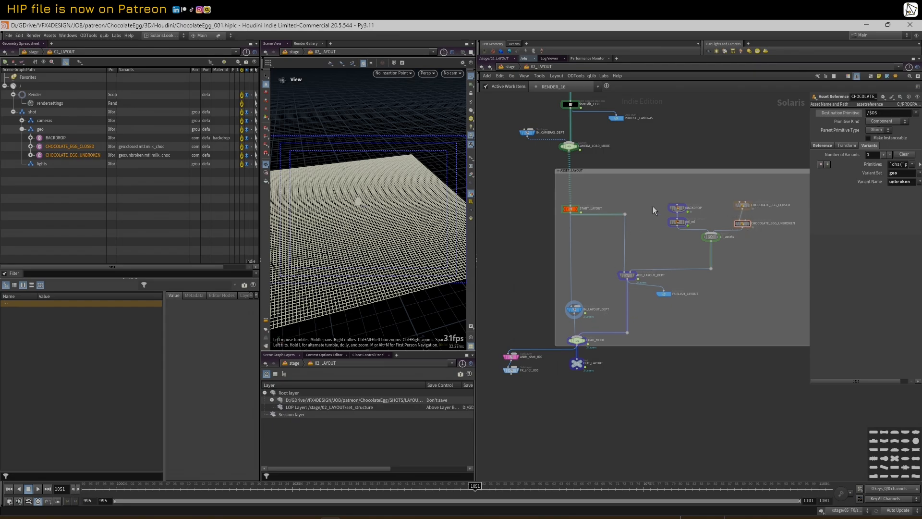
Look through shot camera CAM_020 in the viewport
left_click(456, 73)
left_click(469, 90)
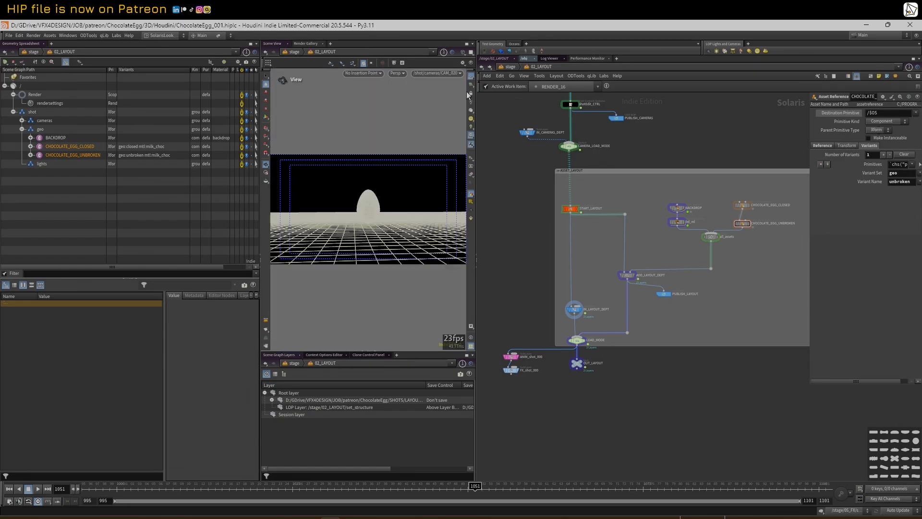
left_click(441, 73)
left_click(448, 84)
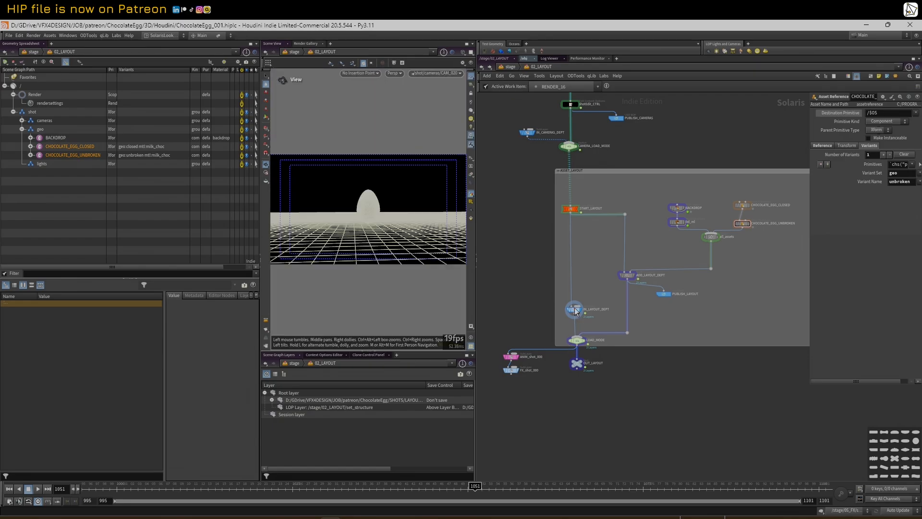
scroll(575, 310, "up", 4)
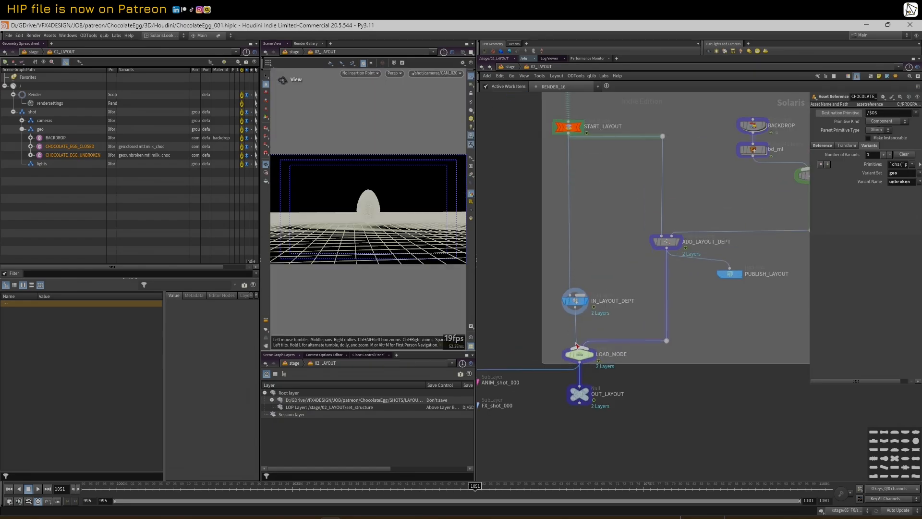
Select OUT_LAYOUT, change the viewport shading, and widen the viewer pane
left_click(585, 396)
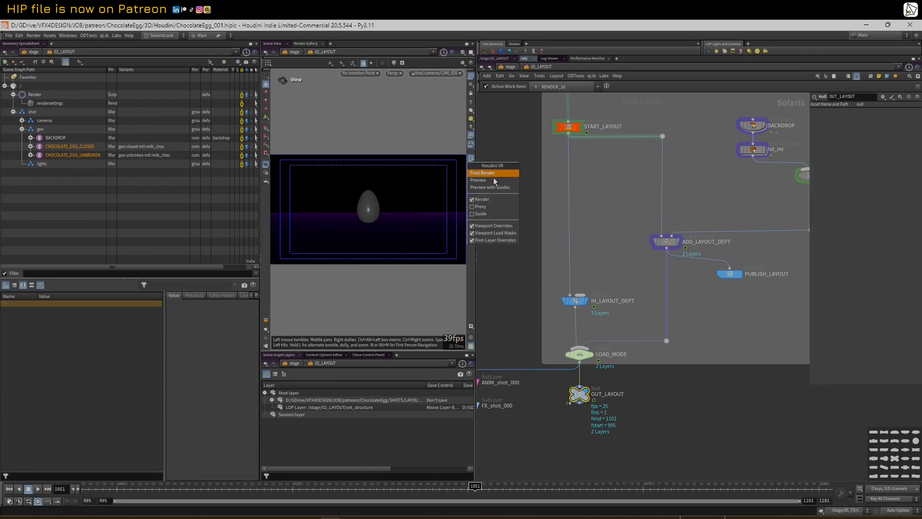
key("w")
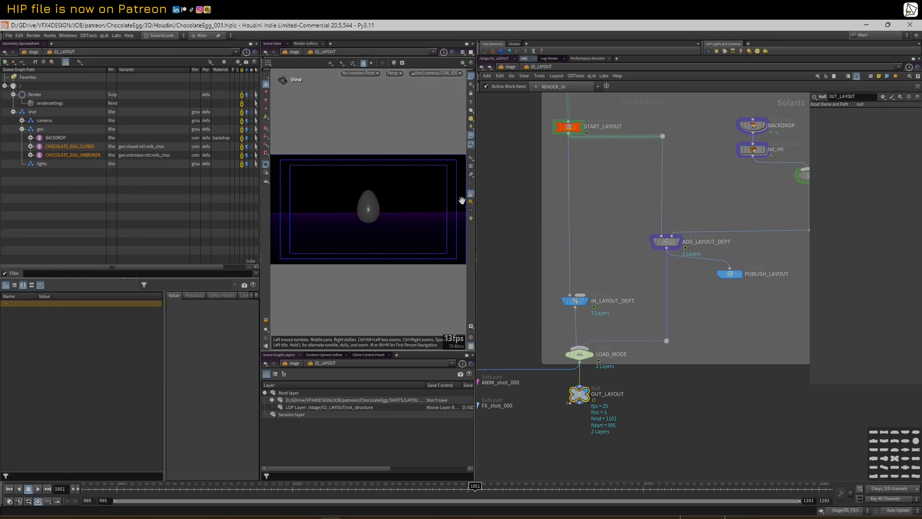
left_click_drag(476, 178, 537, 174)
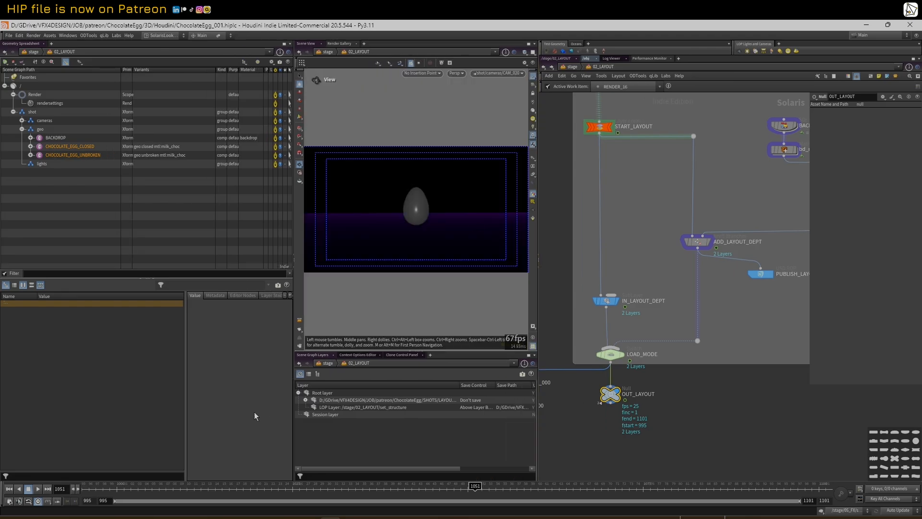
Scrub to frame 1063 to watch the camera cuts, then bring the camera branches into view
left_click_drag(126, 488, 559, 444)
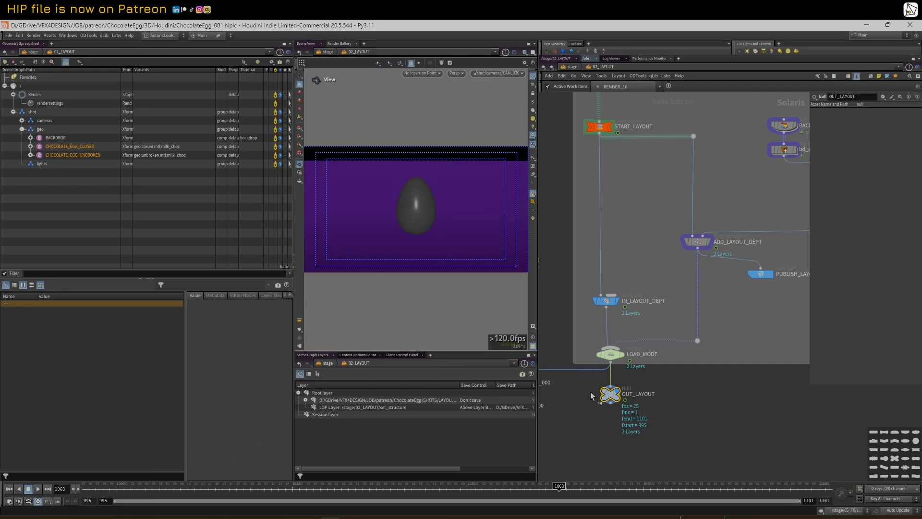
scroll(612, 395, "down", 2)
scroll(611, 394, "up", 2)
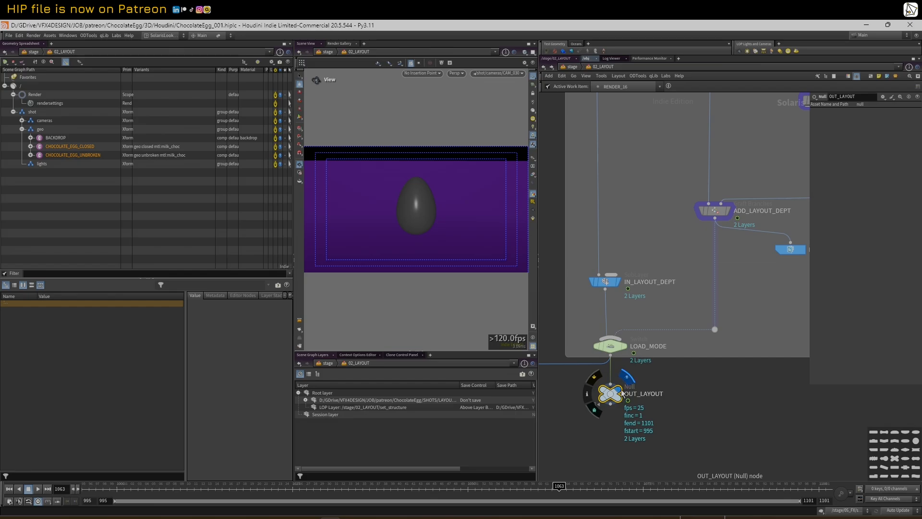
scroll(623, 391, "down", 4)
scroll(630, 300, "down", 1)
middle_click_drag(687, 164, 715, 341)
Read shotEdit_CTRL's ranges: 995–1035 edit 10, 1036–1055 edit 20, 1056–1101 edit 30, at frame 1068
scroll(627, 225, "up", 2)
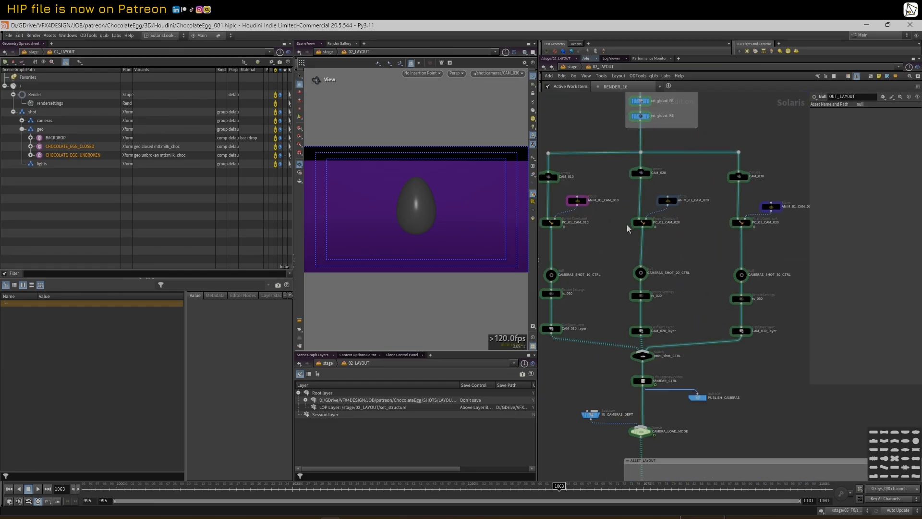
left_click(577, 200)
scroll(660, 184, "up", 1)
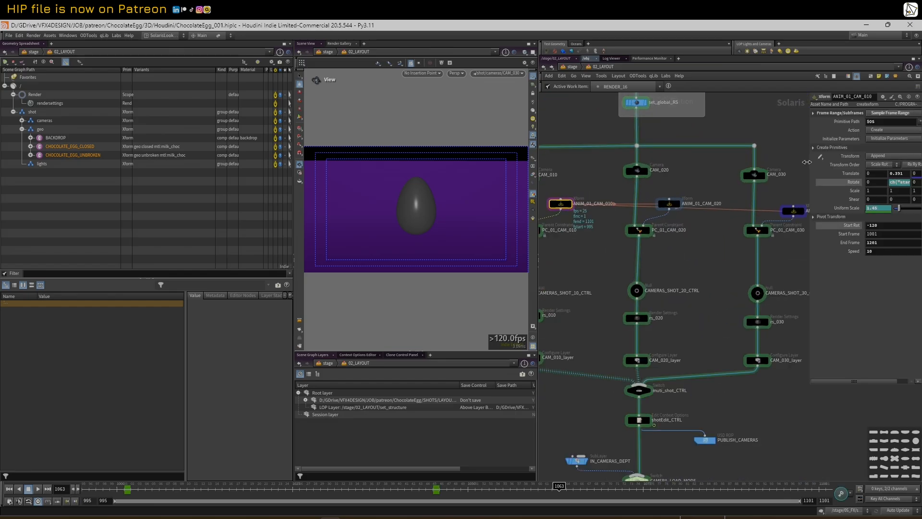
left_click_drag(807, 162, 793, 163)
left_click(644, 422)
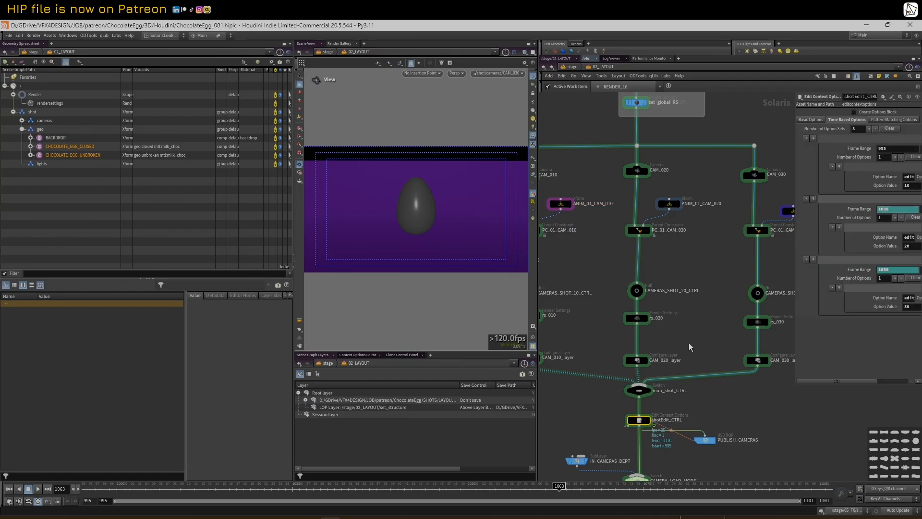
left_click_drag(794, 195, 734, 195)
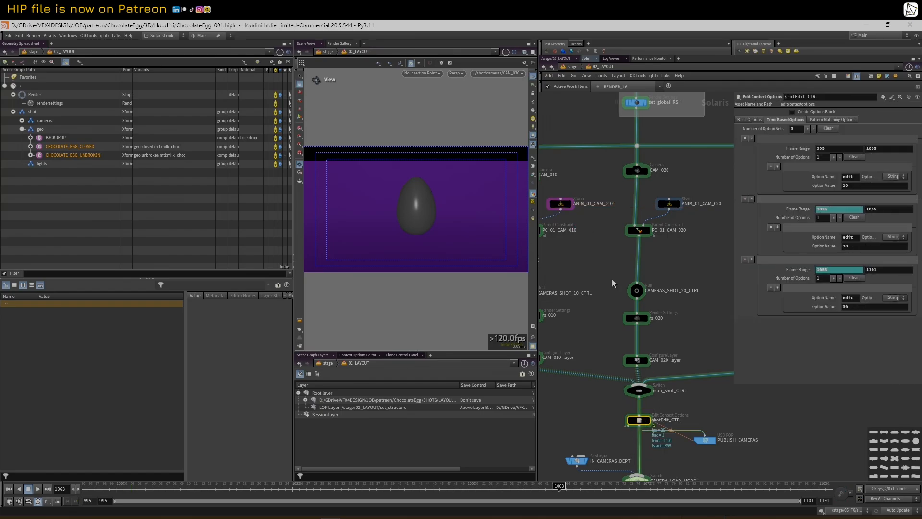
left_click_drag(103, 486, 538, 486)
scroll(614, 195, "down", 5)
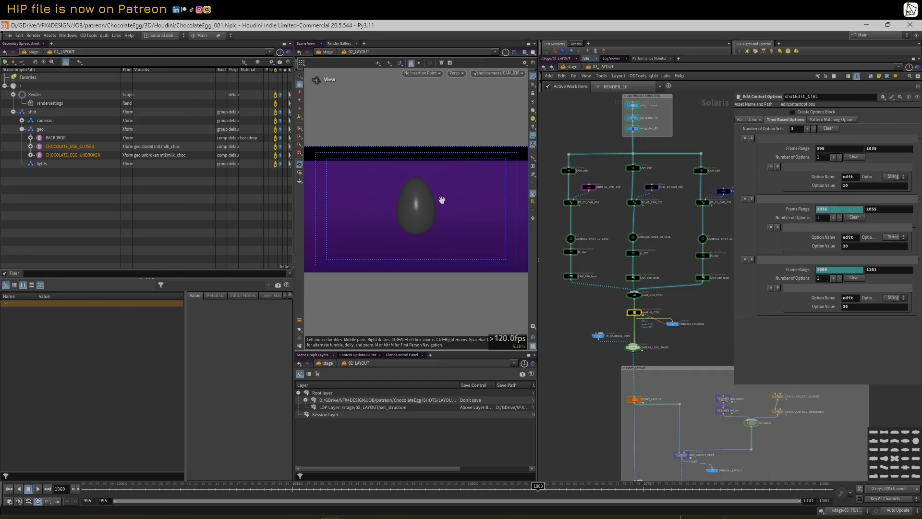
left_click_drag(732, 175, 749, 173)
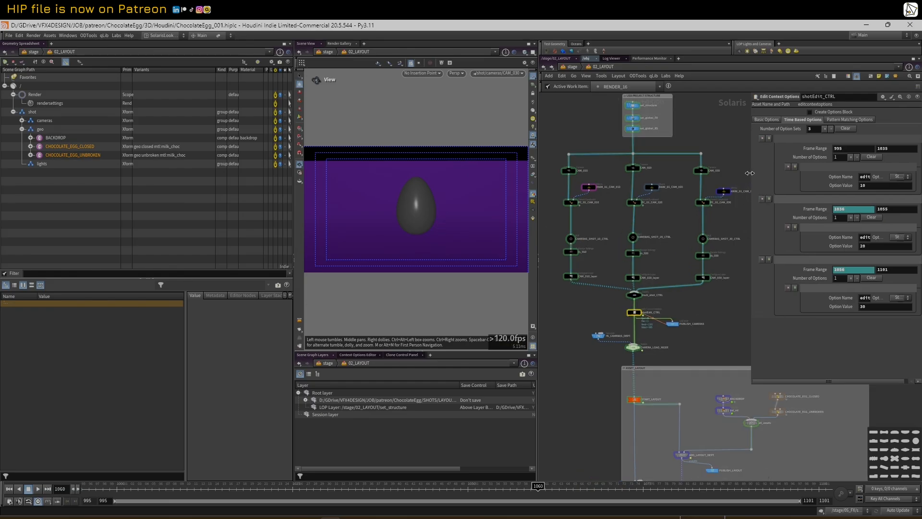
scroll(604, 213, "up", 2)
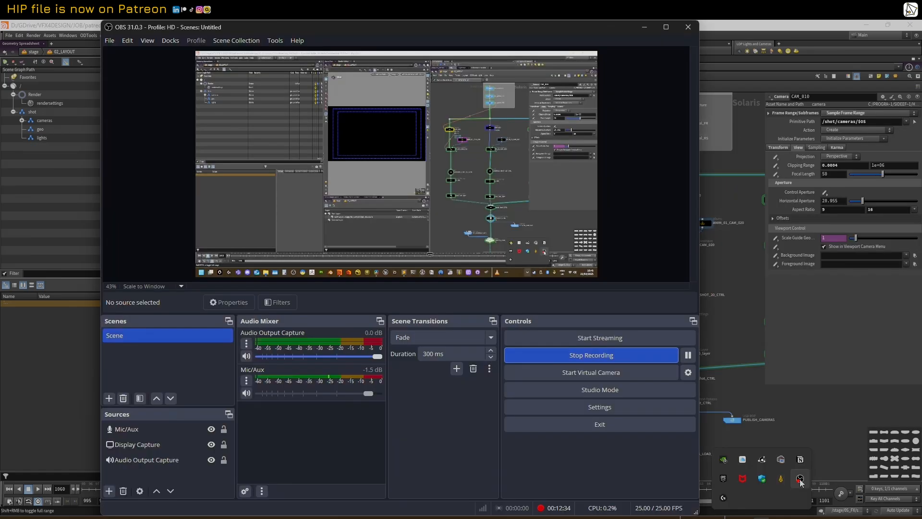
Bring Houdini in front of OBS and select set_global_RS's 720 resolution width value
left_click(729, 333)
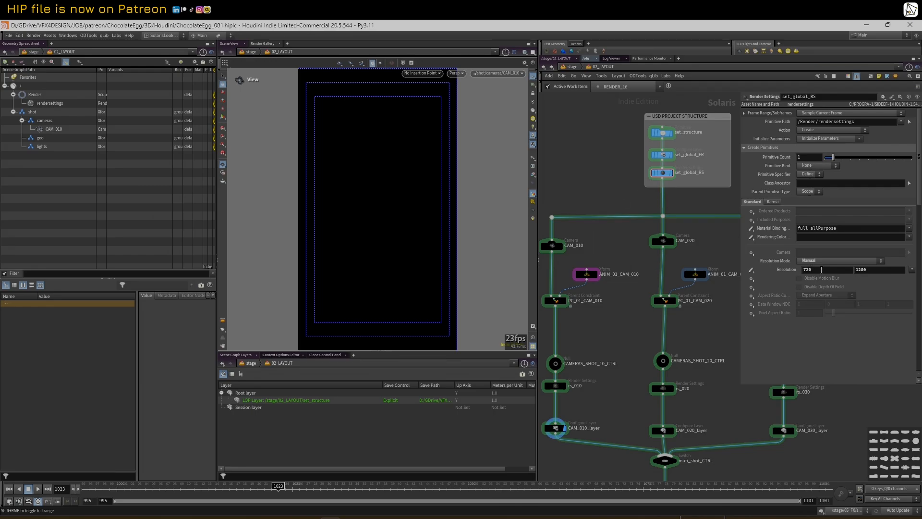
double_click(828, 270)
left_click(912, 273)
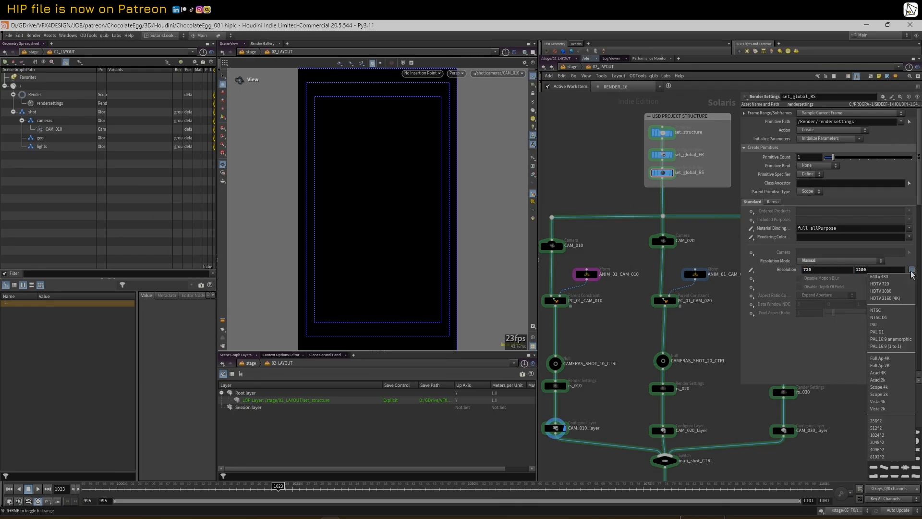
left_click(902, 288)
left_click(911, 272)
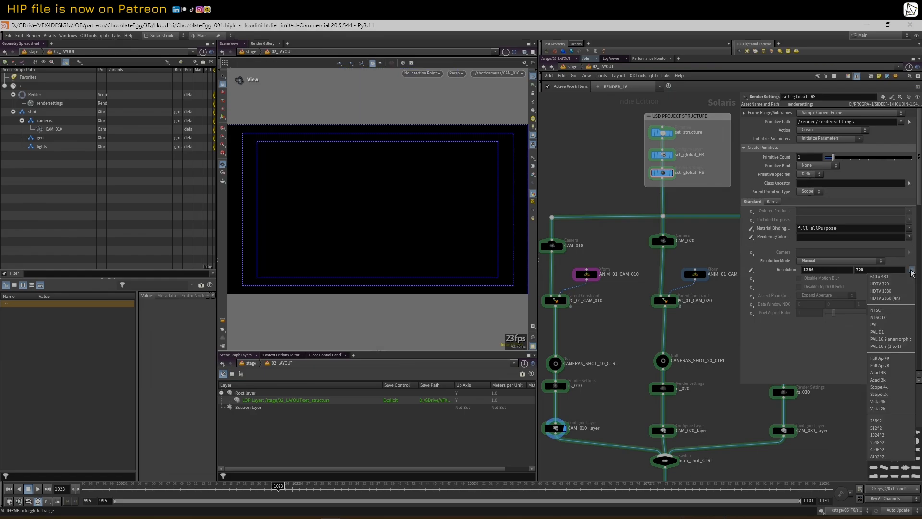
left_click(833, 270)
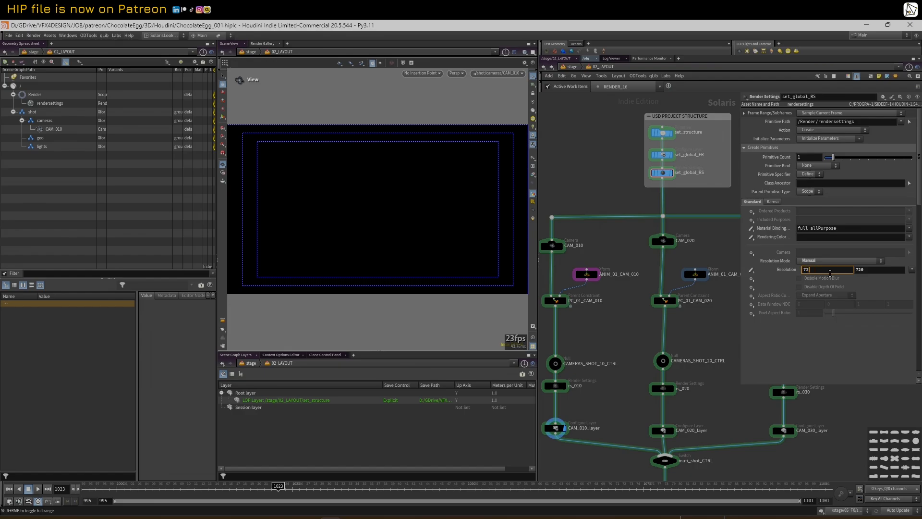
key("Tab")
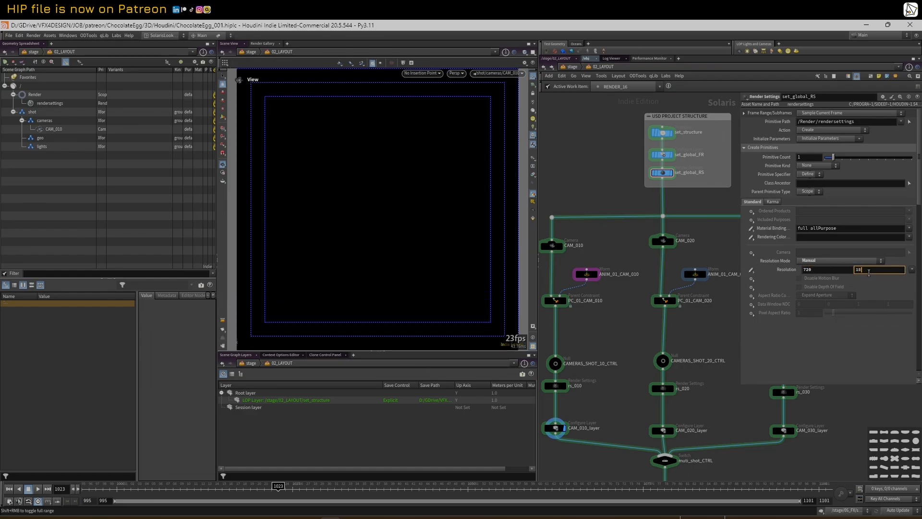
key("Return")
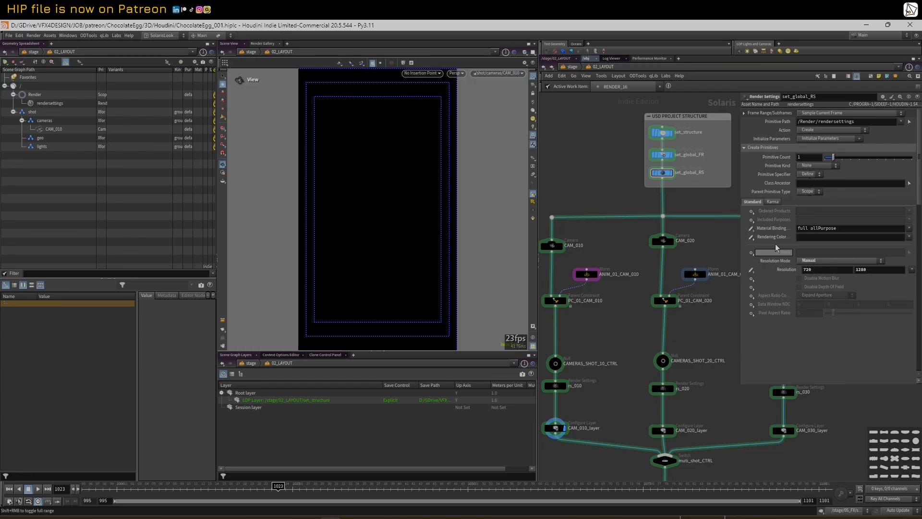
Inspect the CAM_010 camera and the muti_shot_CTRL switch
middle_click_drag(606, 220, 626, 211)
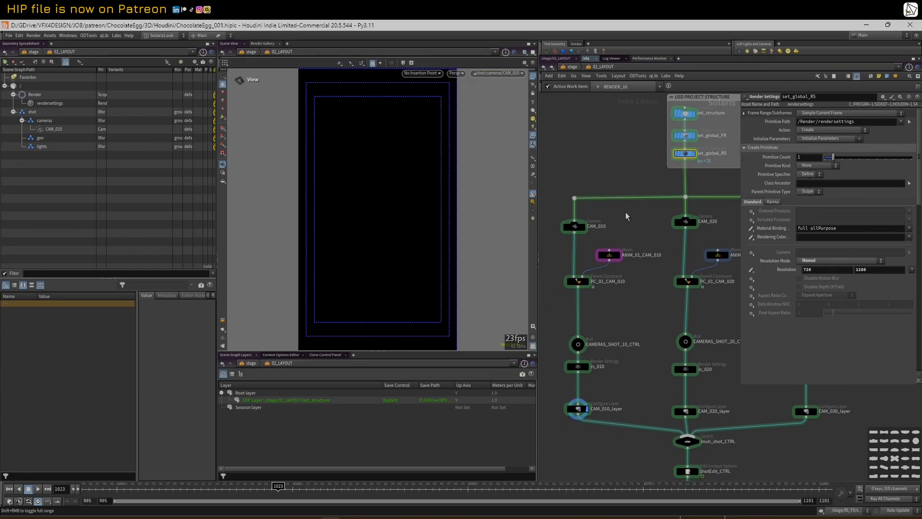
left_click(557, 249)
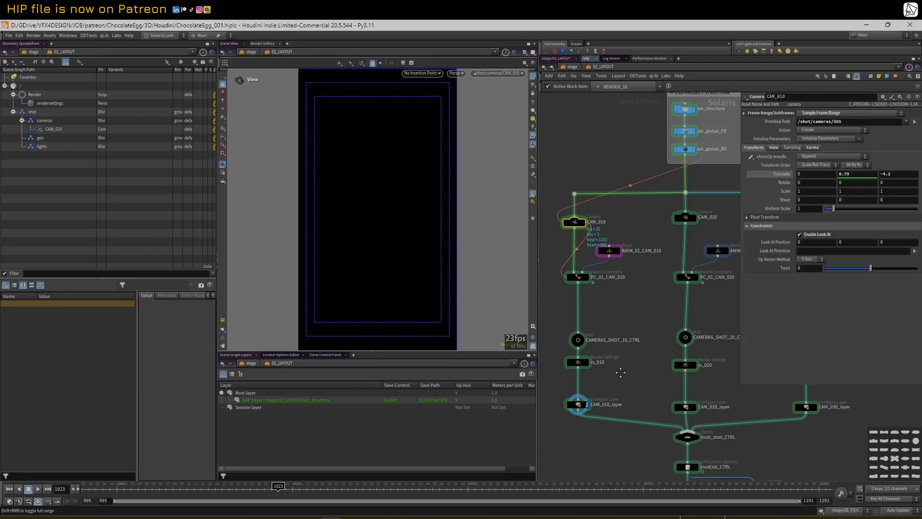
scroll(620, 371, "down", 1)
middle_click_drag(620, 370, 592, 305)
left_click(648, 360)
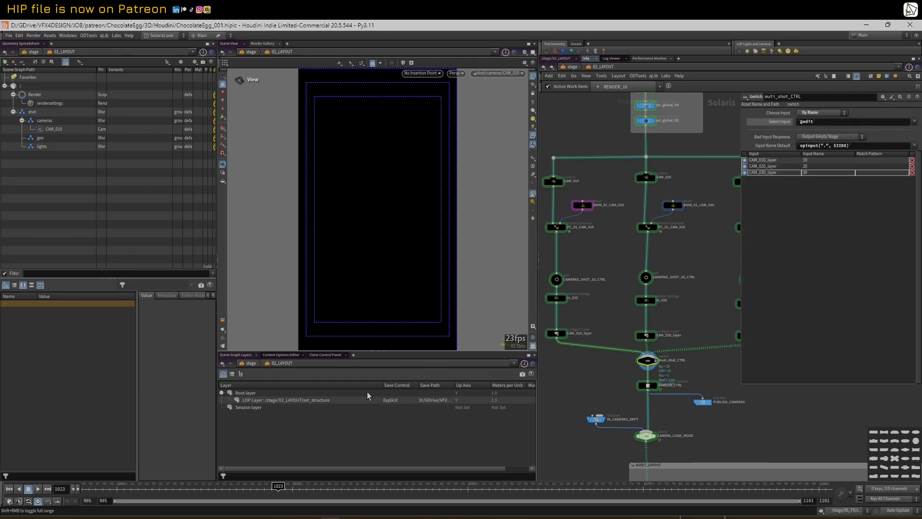
left_click(498, 73)
left_click(502, 80)
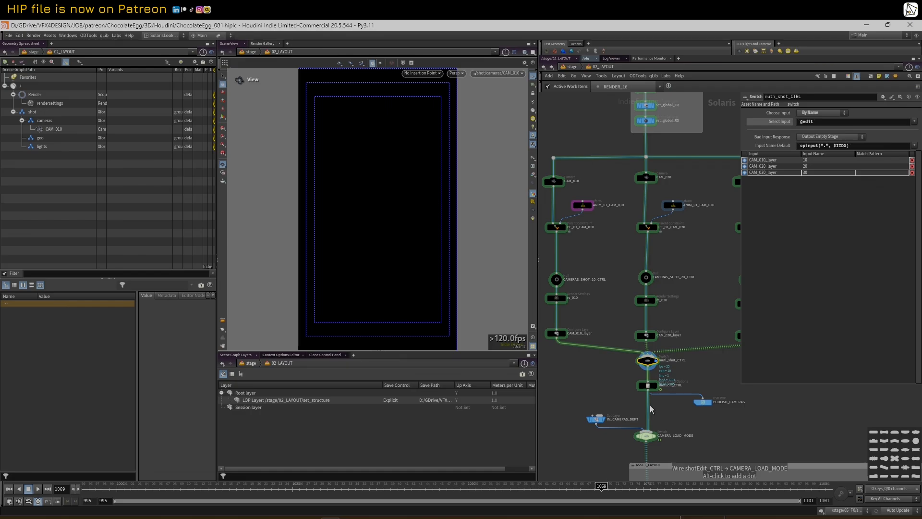
scroll(652, 409, "up", 2)
Review shotEdit_CTRL and PUBLISH_CAMERAS, then display CAMERA_LOAD_MODE showing CAM_010, CAM_020 and CAM_030
left_click(647, 383)
left_click(209, 486)
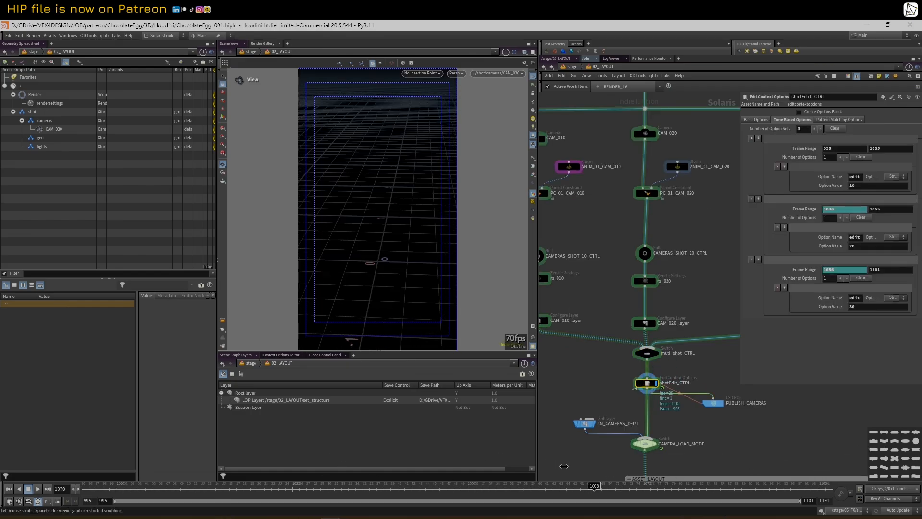
left_click(713, 402)
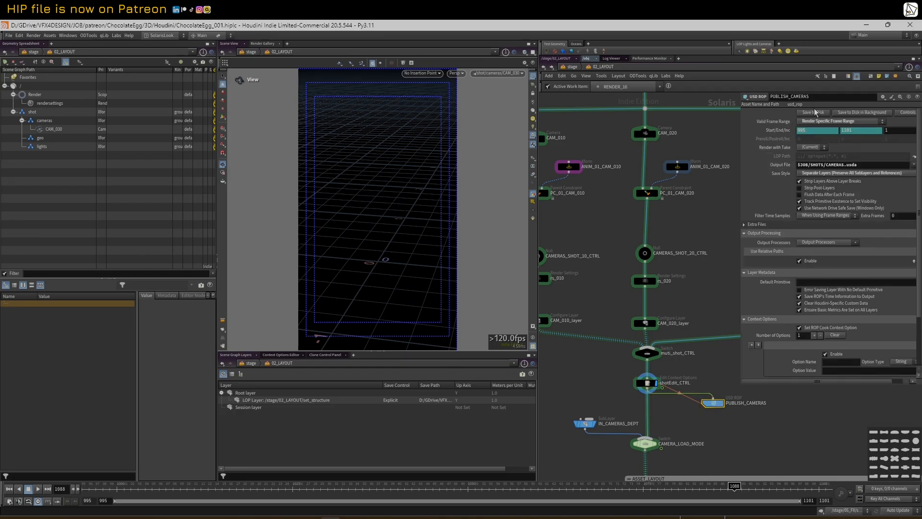
scroll(606, 419, "up", 2)
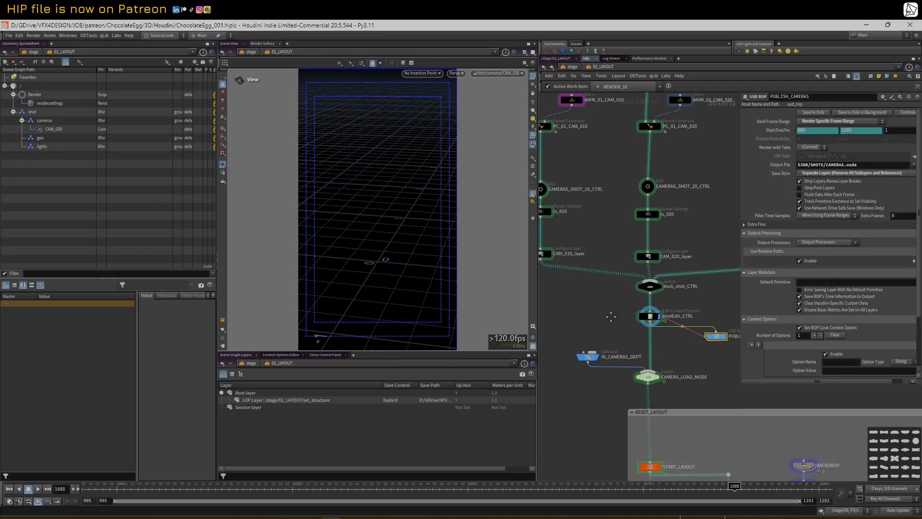
left_click(660, 399)
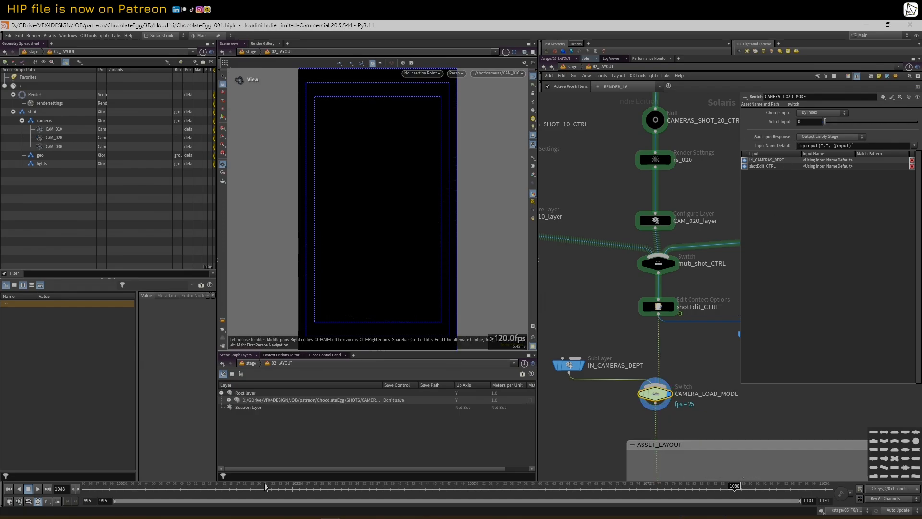
Scrub the shot frames and look through CAM_020, then CAM_030
left_click_drag(258, 494, 503, 481)
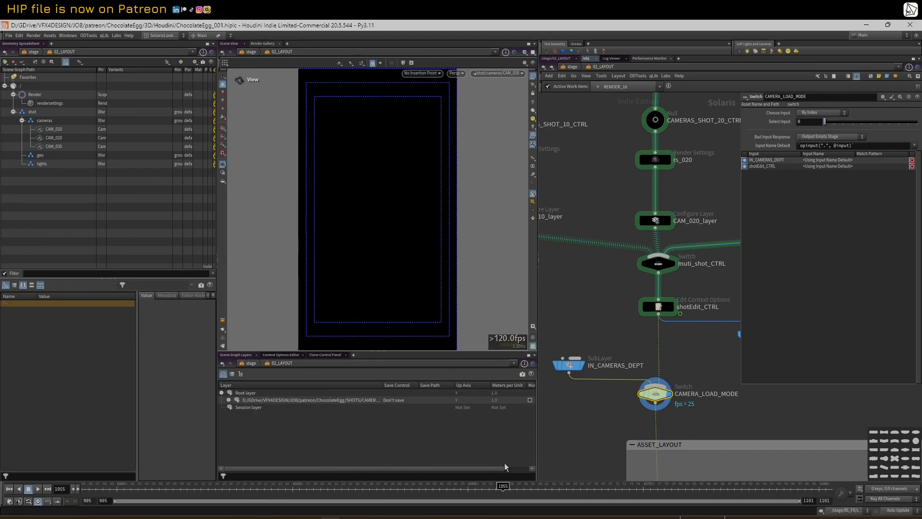
left_click(503, 73)
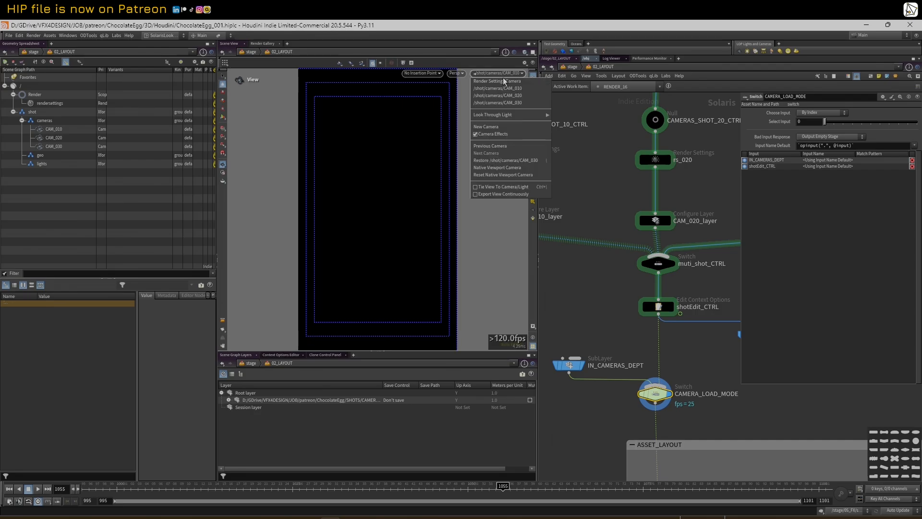
left_click(500, 96)
left_click(507, 73)
left_click(500, 102)
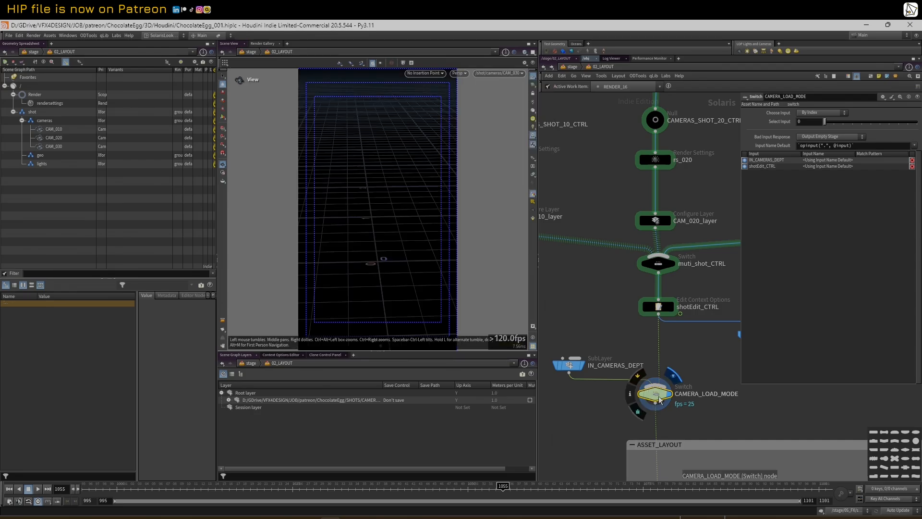
Switch CAMERA_LOAD_MODE to input 1, look through CAM_020, and scrub to frame 1084
left_click(835, 123)
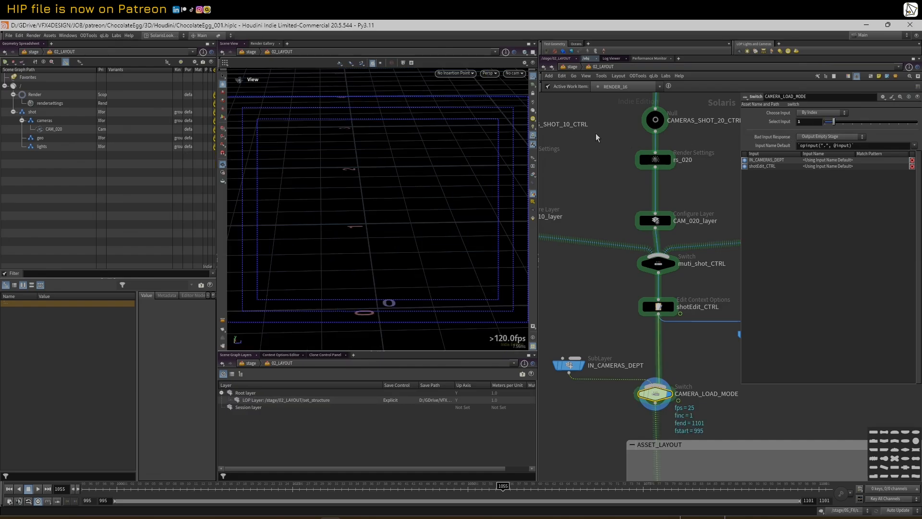
left_click(514, 73)
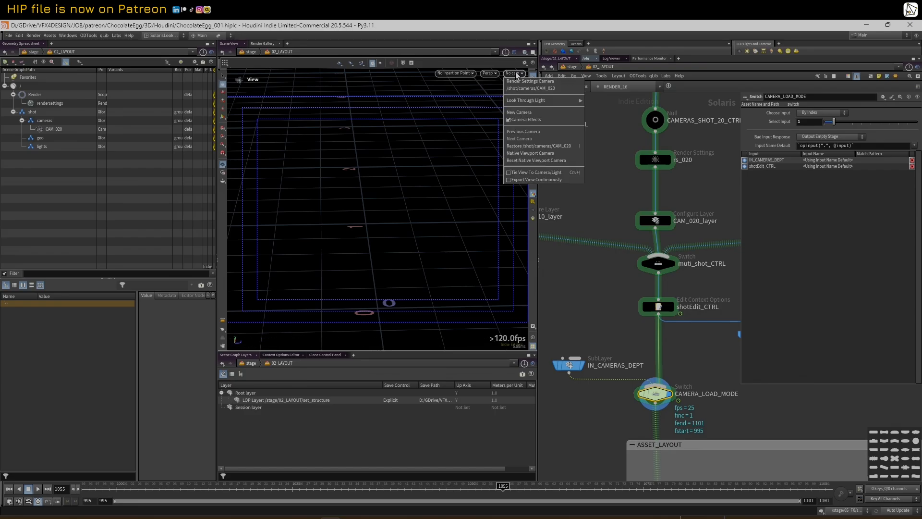
left_click(517, 81)
left_click_drag(234, 490, 706, 447)
Inspect ANIM_01_CAM_010 and bring ASSET_LAYOUT and OUT_LAYOUT into view
scroll(696, 182, "down", 3)
scroll(636, 161, "down", 2)
middle_click_drag(634, 140, 612, 251)
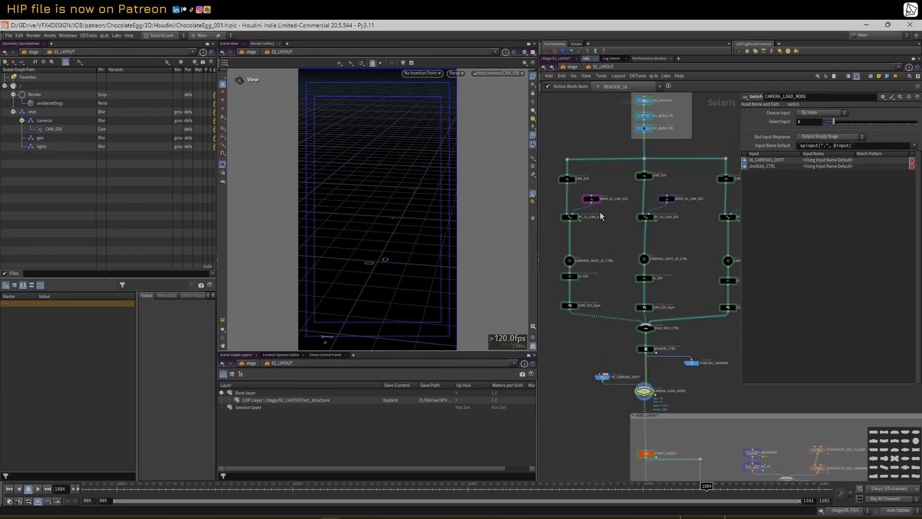
left_click(593, 200)
middle_click_drag(598, 475, 566, 276)
scroll(576, 330, "up", 3)
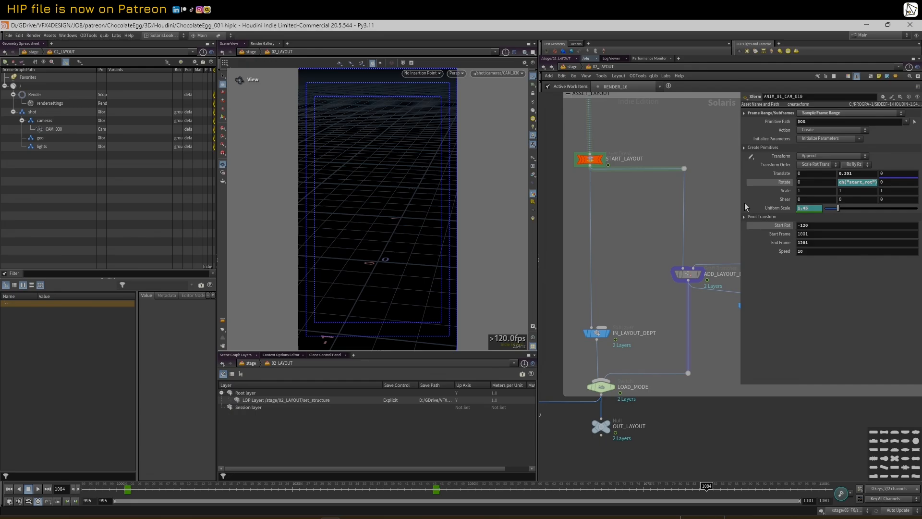
Display OUT_LAYOUT and play the shot animation from frame 995 to check the egg
left_click_drag(742, 205, 829, 207)
left_click(608, 430)
left_click(608, 430)
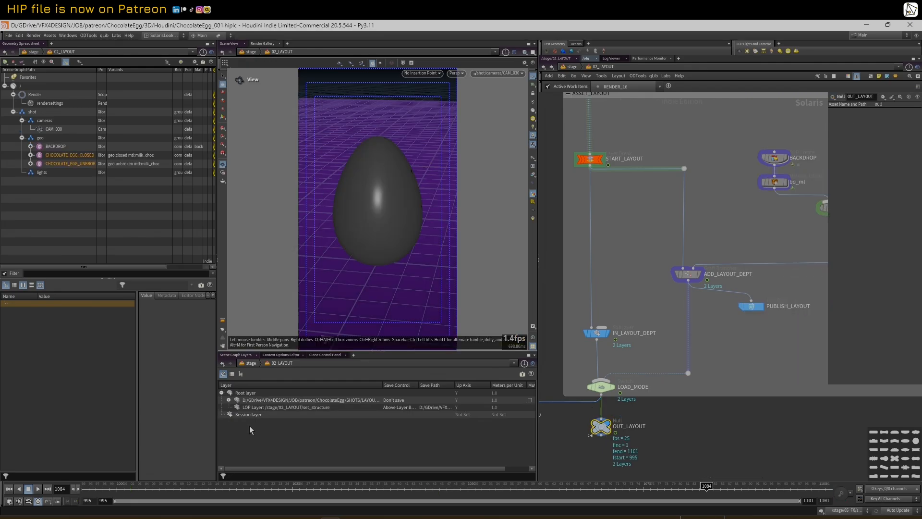
left_click_drag(185, 486, 721, 486)
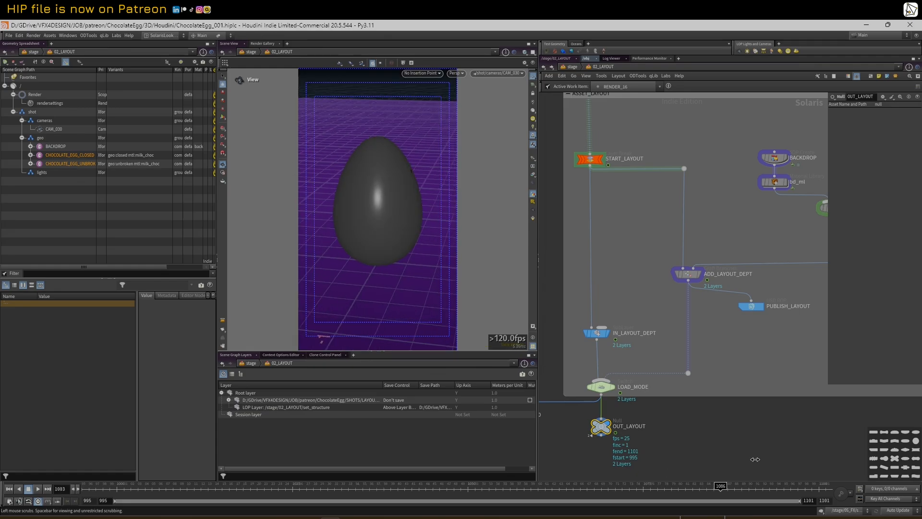
left_click_drag(755, 459, 64, 518)
left_click(38, 489)
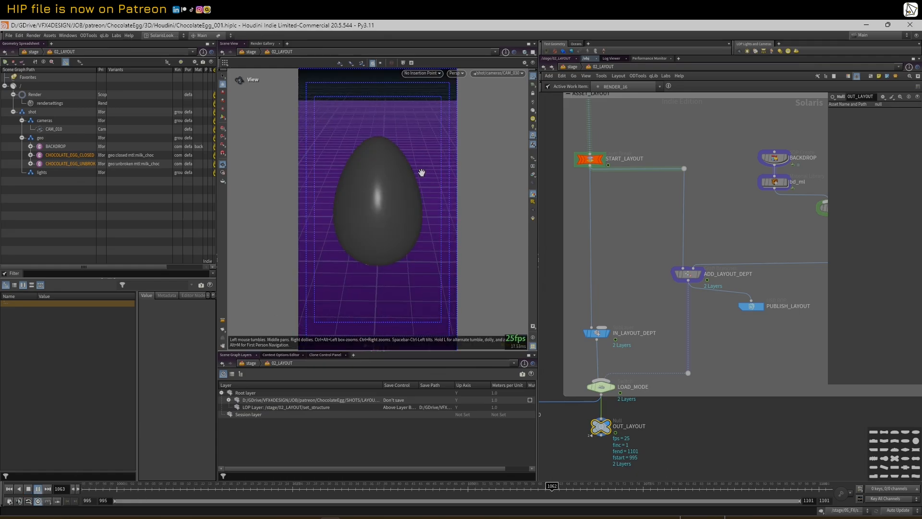
left_click(146, 490)
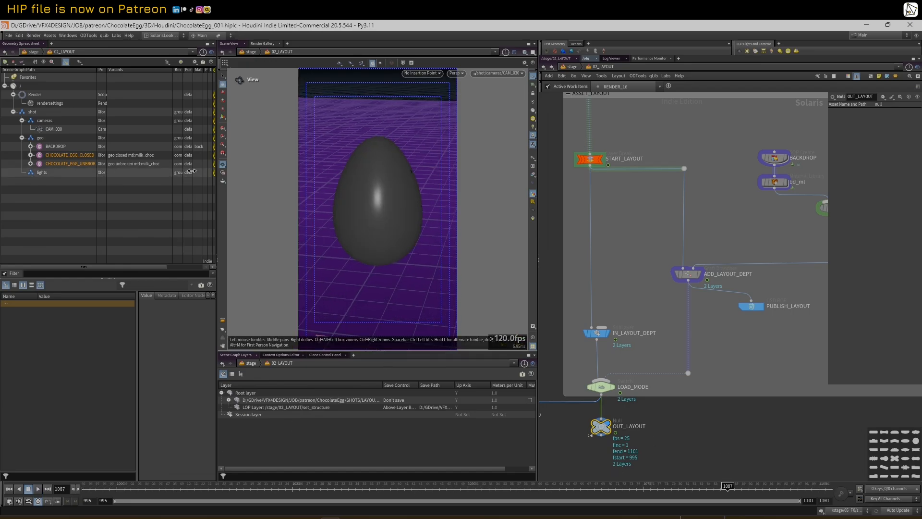
Pan and zoom the network to centre the camera animation branches
scroll(674, 189, "down", 3)
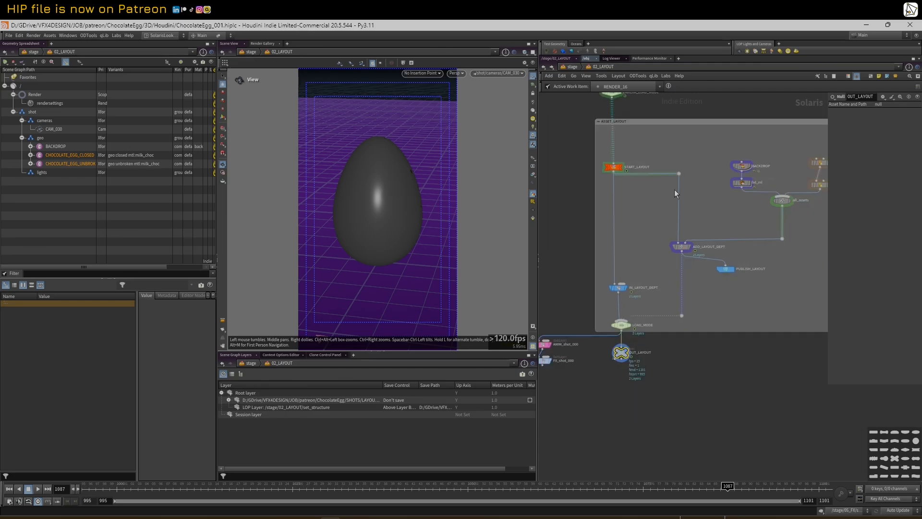
left_click_drag(827, 147, 843, 147)
middle_click_drag(613, 93, 608, 251)
scroll(610, 173, "down", 2)
scroll(567, 201, "up", 1)
scroll(608, 250, "down", 1)
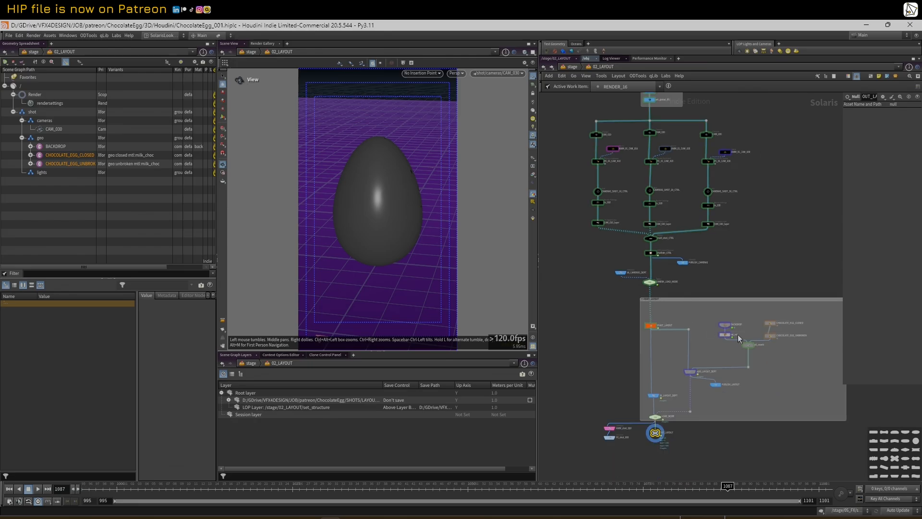
scroll(622, 331, "up", 1)
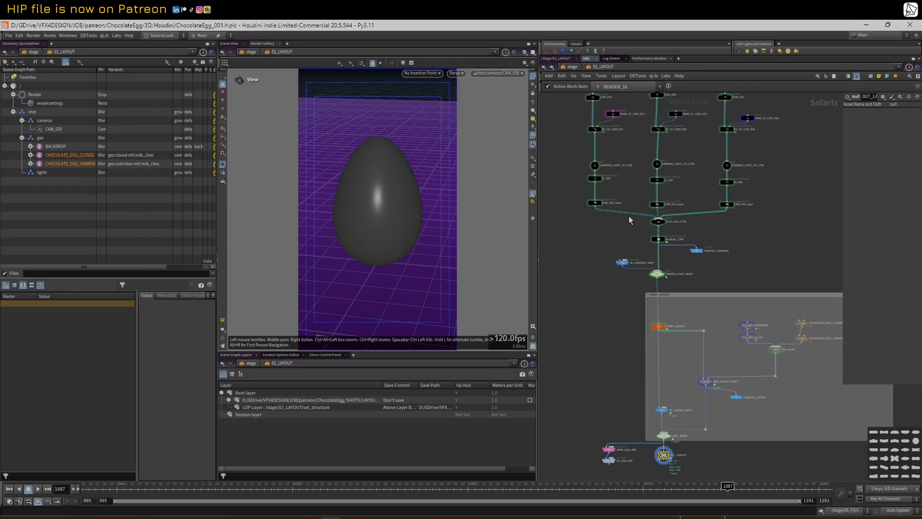
scroll(616, 200, "up", 1)
scroll(616, 200, "up", 1)
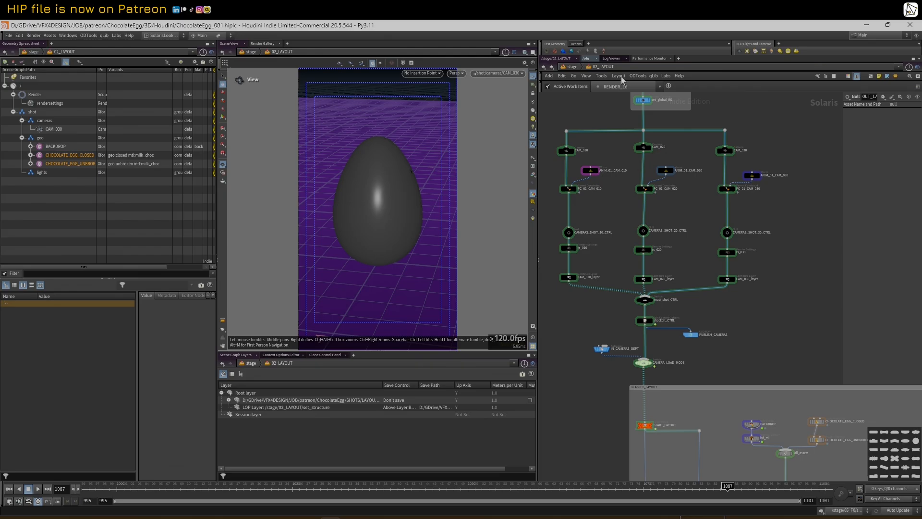
left_click(604, 67)
left_click(567, 100)
mouse_move(608, 231)
middle_mouse_down()
mouse_move(616, 259)
mouse_move(618, 235)
middle_mouse_up()
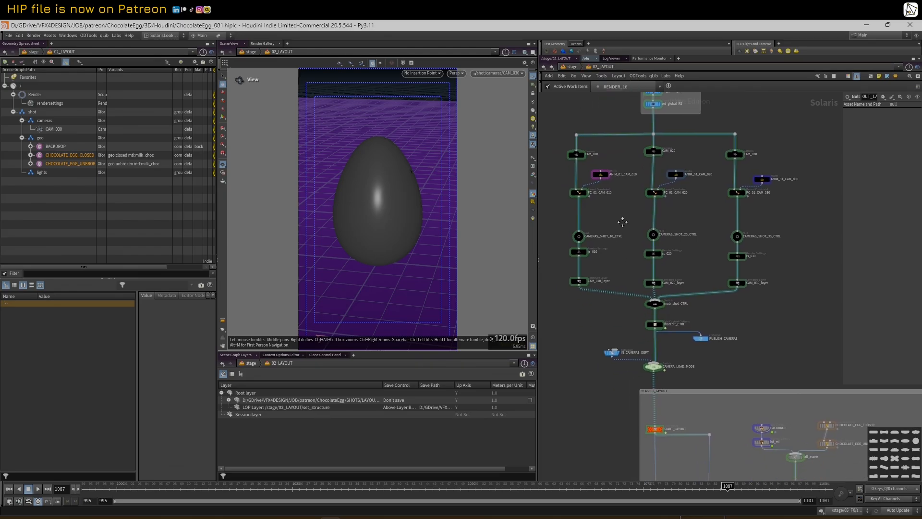
left_click_drag(604, 155, 607, 192)
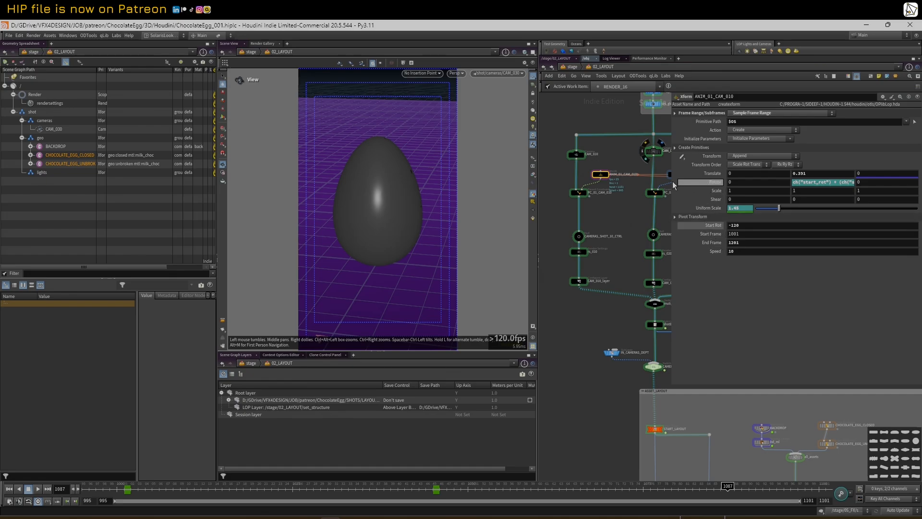
left_click_drag(672, 182, 580, 191)
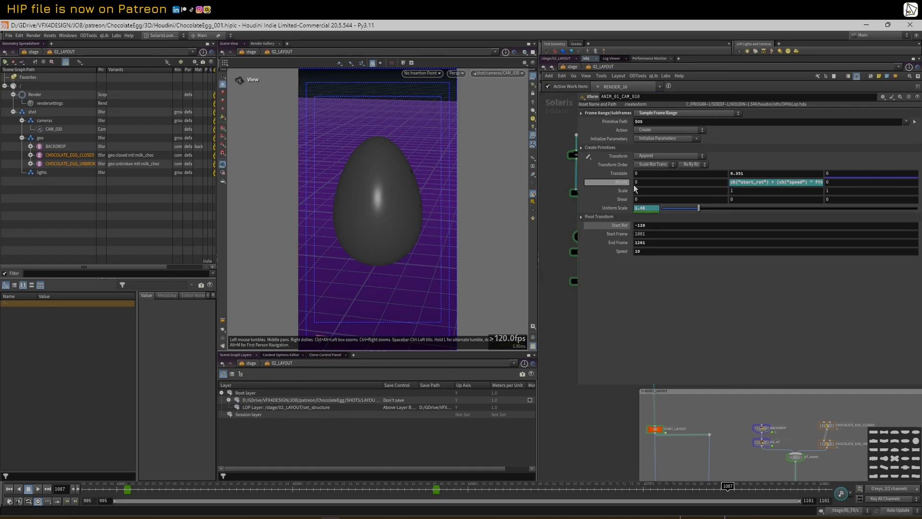
left_click(619, 182)
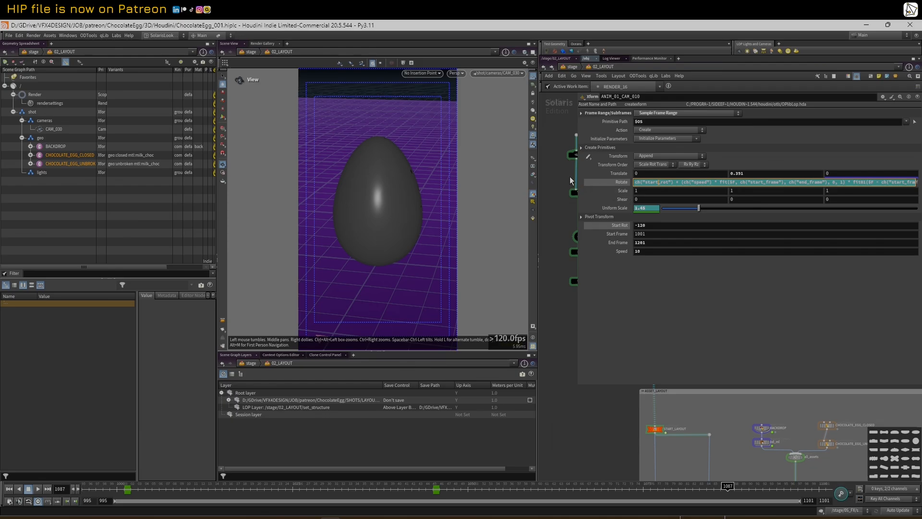
left_click_drag(539, 181, 412, 183)
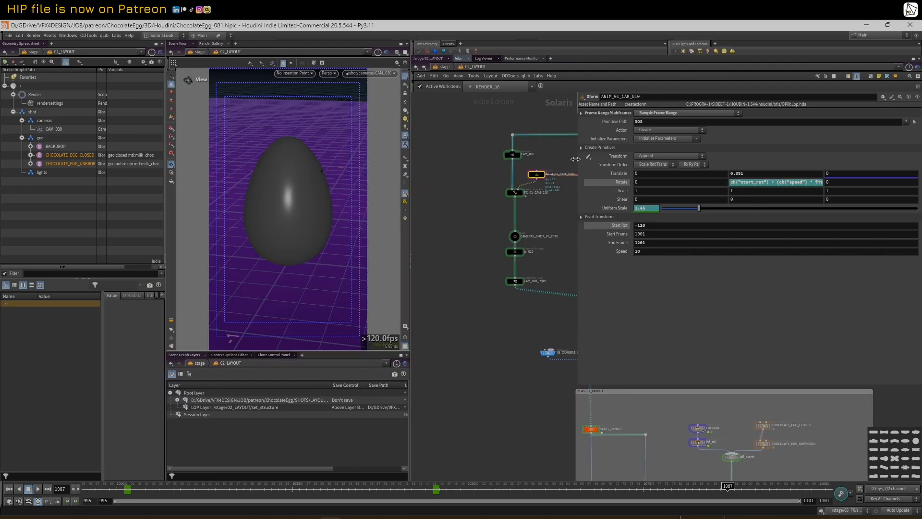
left_click_drag(575, 159, 410, 174)
left_click(628, 183)
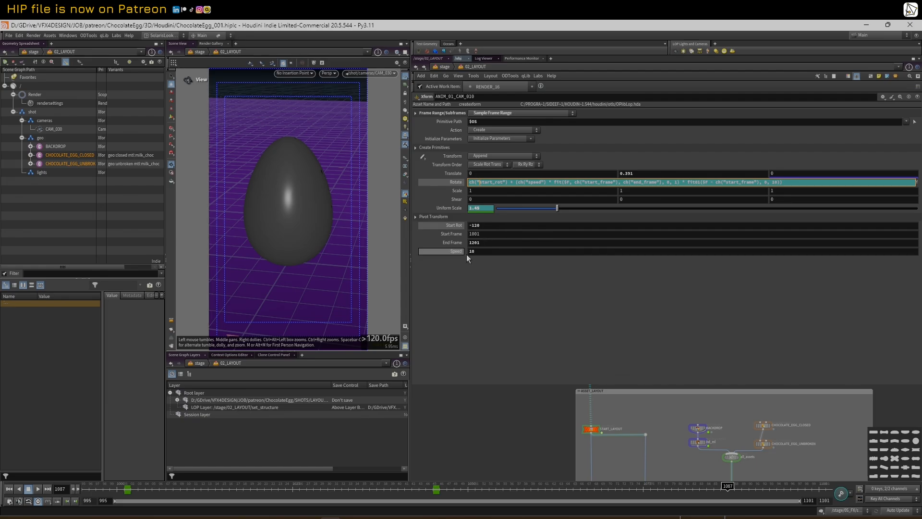
left_click_drag(410, 314, 379, 313)
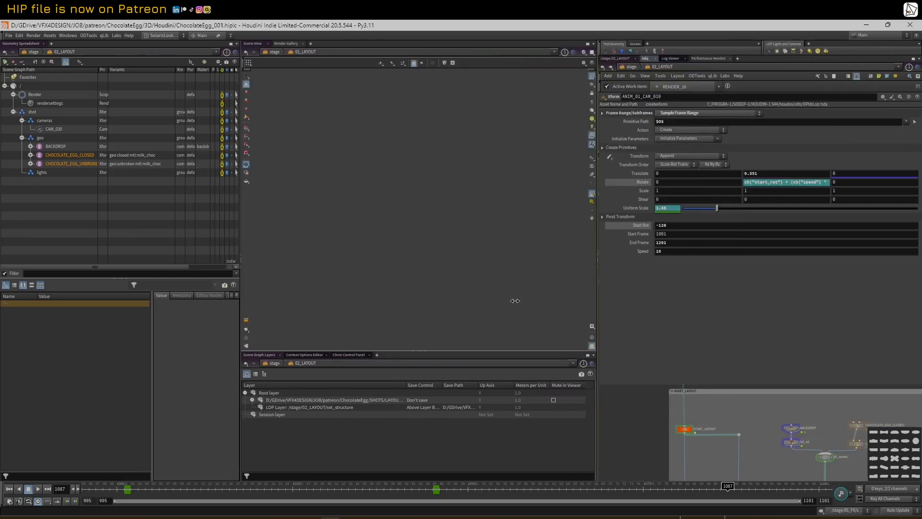
left_click_drag(412, 272, 774, 245)
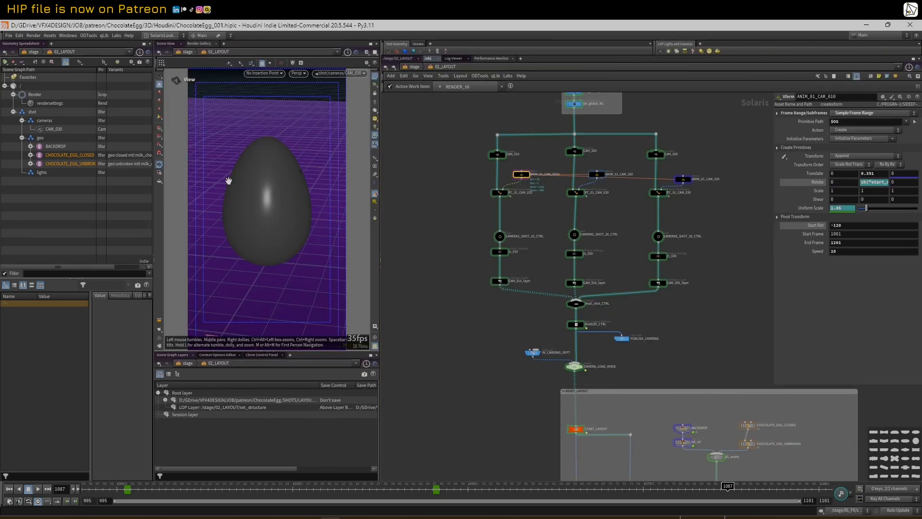
Compare ANIM_01_CAM_020/030 and CAM_010/CAM_030 parameters, then reselect ANIM_01_CAM_010
left_click(598, 176)
left_click(683, 179)
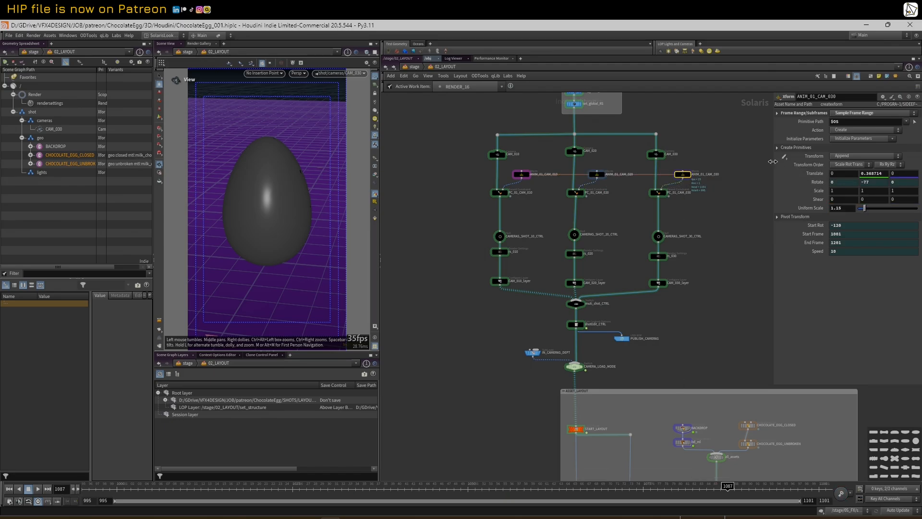
left_click_drag(774, 164, 733, 166)
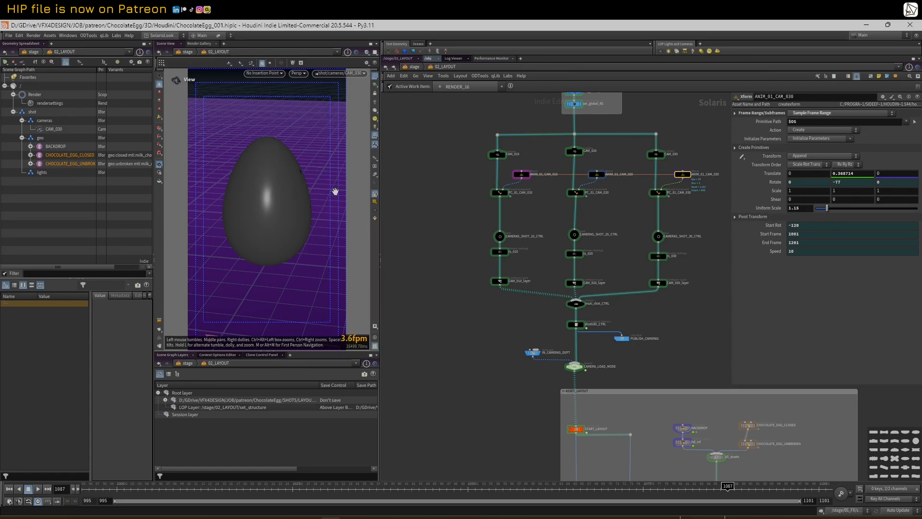
left_click(498, 154)
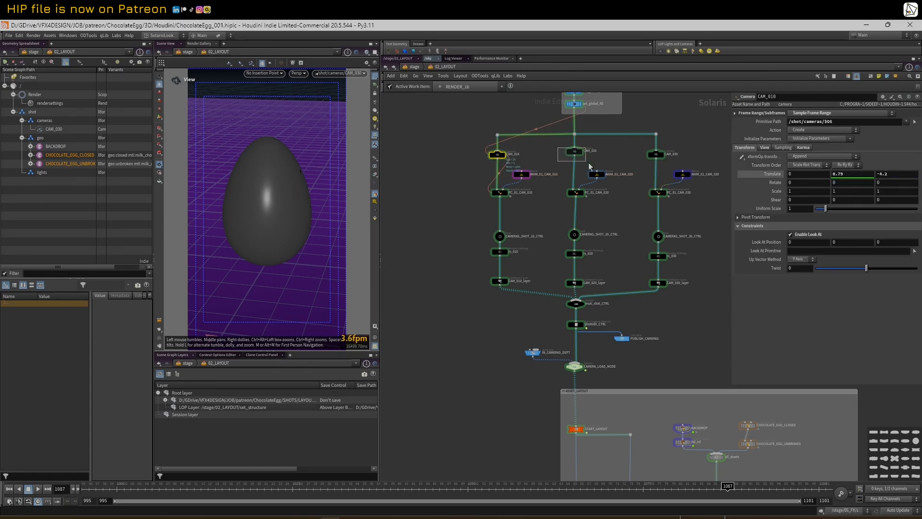
left_click(656, 154)
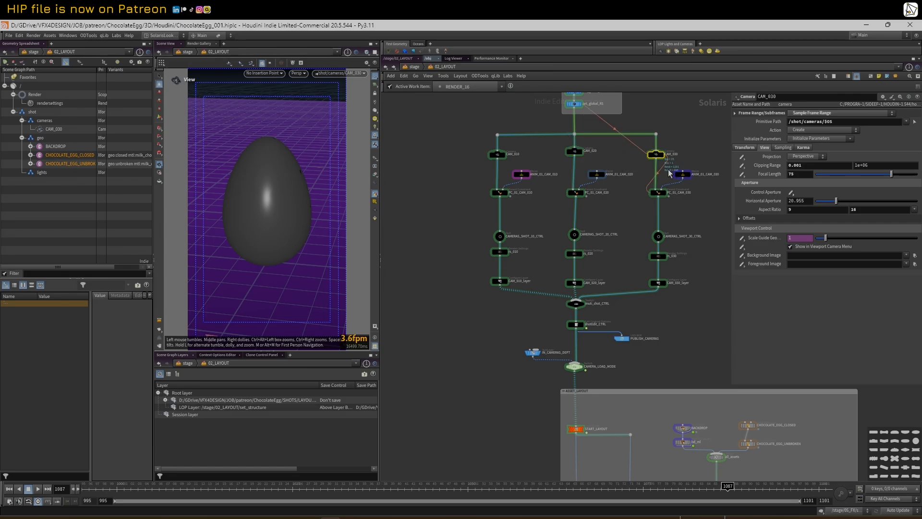
left_click(522, 175)
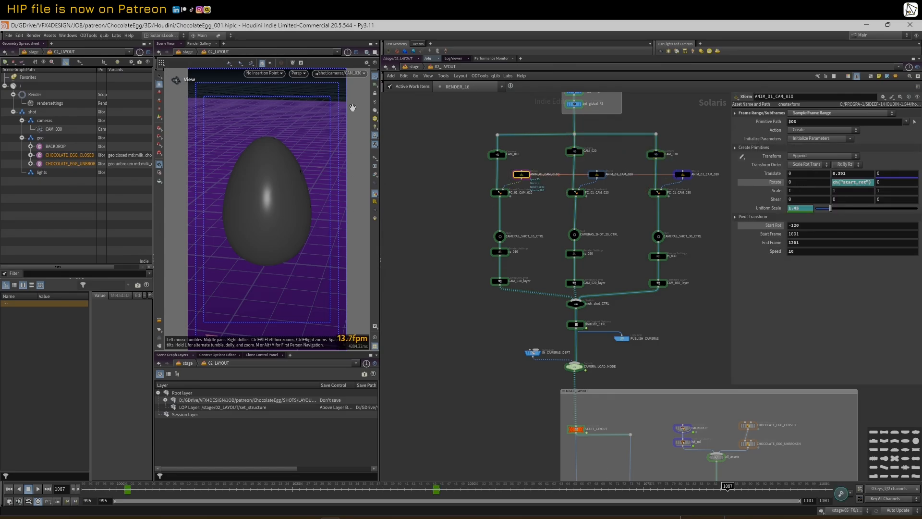
Play the shot animation, reaching frame 1025 with the egg small on the purple backdrop
left_click(350, 75)
left_click(351, 84)
left_click(40, 488)
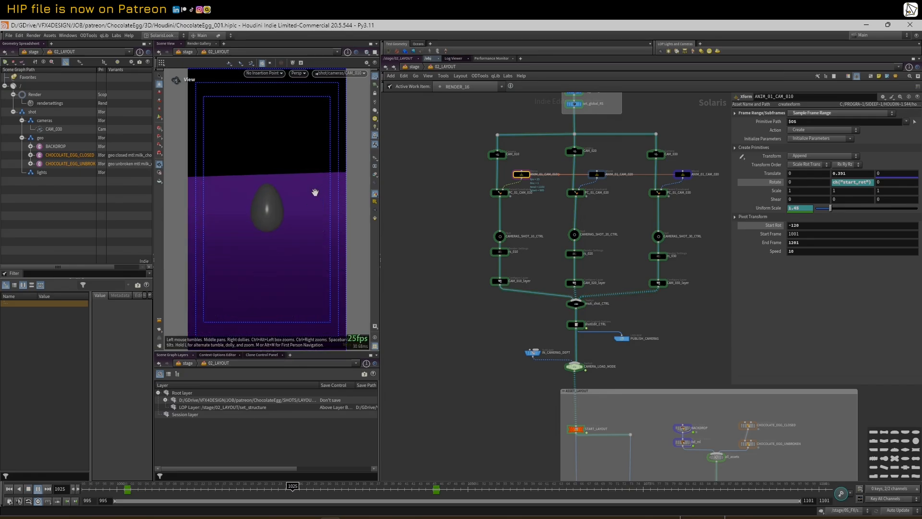
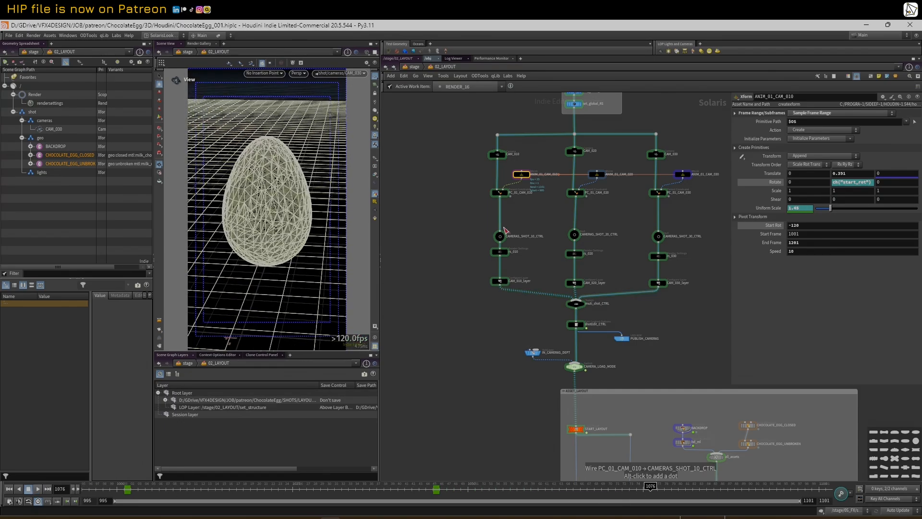
Try lowering ANIM_01_CAM_020's Translate Y to 0.139, revert it to 0.339, then select CAM_020
left_click(596, 174)
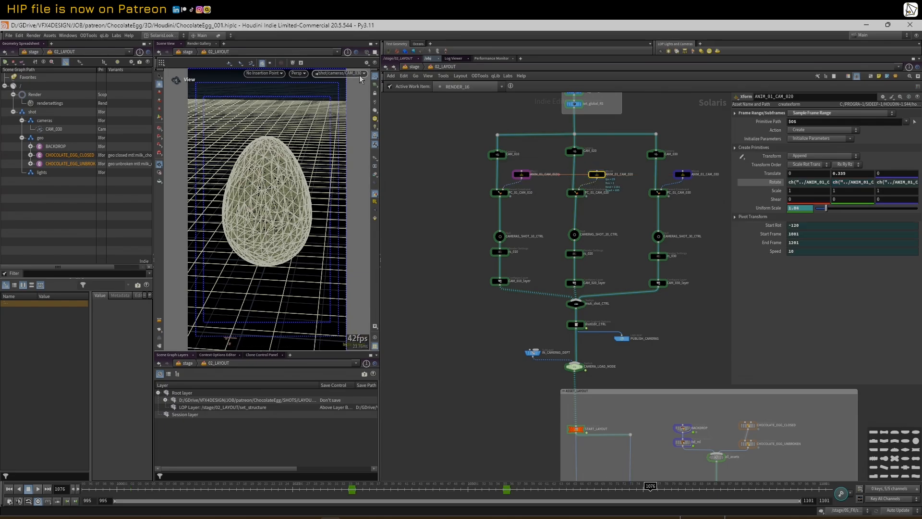
left_click_drag(386, 488, 433, 487)
mouse_move(838, 174)
middle_mouse_down()
mouse_move(819, 176)
mouse_move(853, 177)
middle_mouse_up()
right_click(853, 176)
key("Escape")
key("ctrl+z")
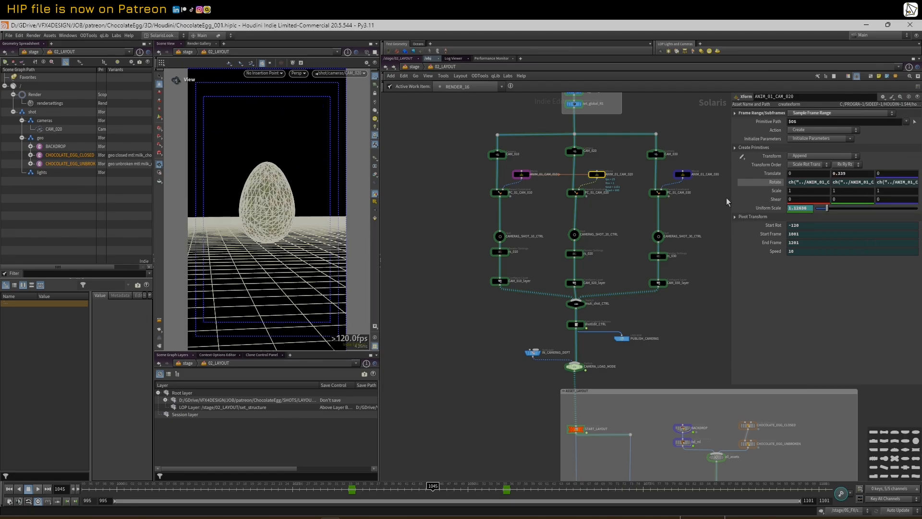
left_click(575, 152)
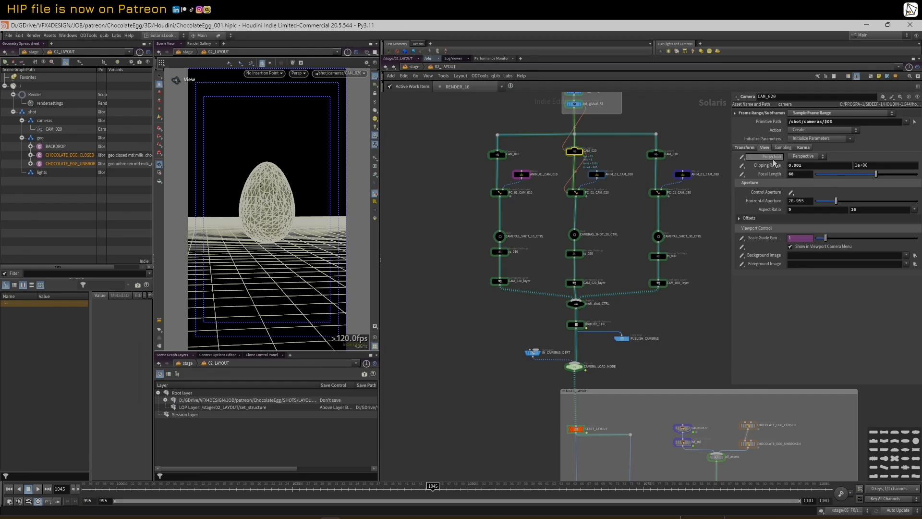
Set CAM_020's Translate Y to 0 on its Transform tab and check the view at frame 1017
left_click(755, 149)
left_click(855, 175)
type("0")
key("Return")
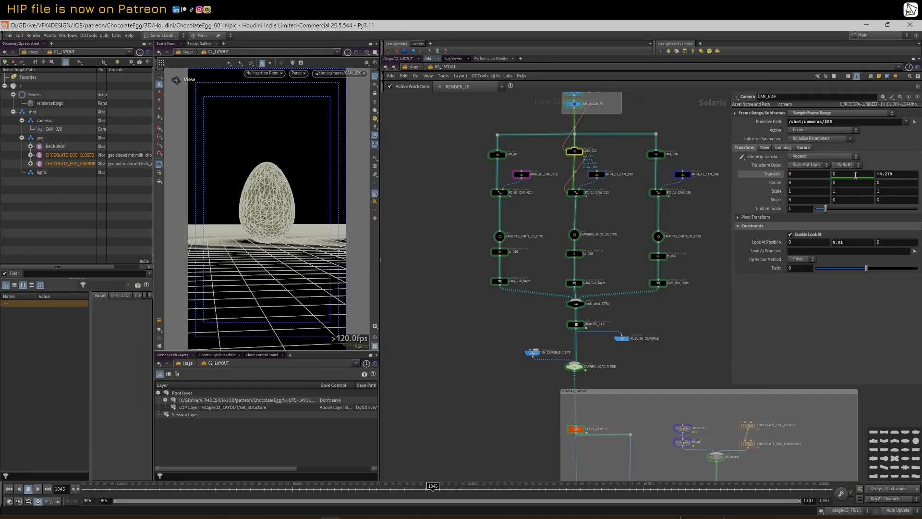
left_click_drag(154, 485, 752, 466)
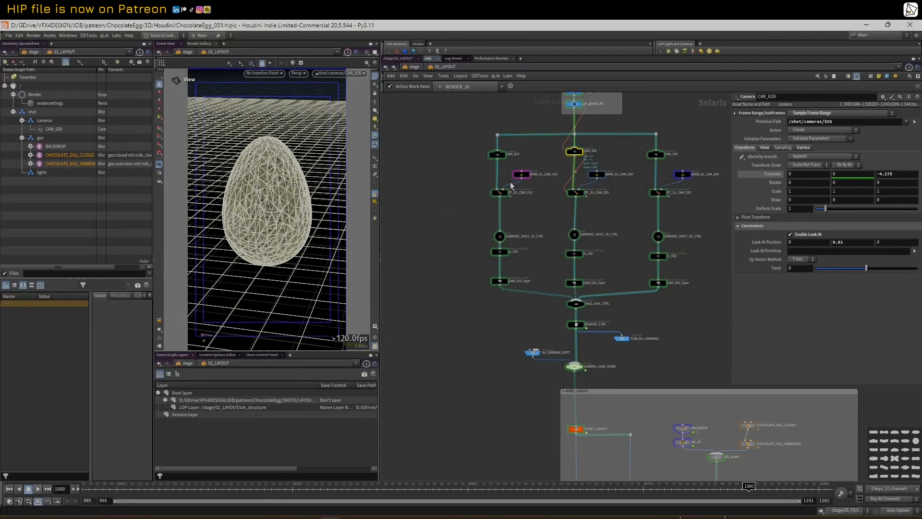
Marquee-select the CAM_010 and CAM_020 node chains, then centre the camera chains in the network
left_click_drag(455, 148, 515, 295)
left_click_drag(550, 142, 593, 288)
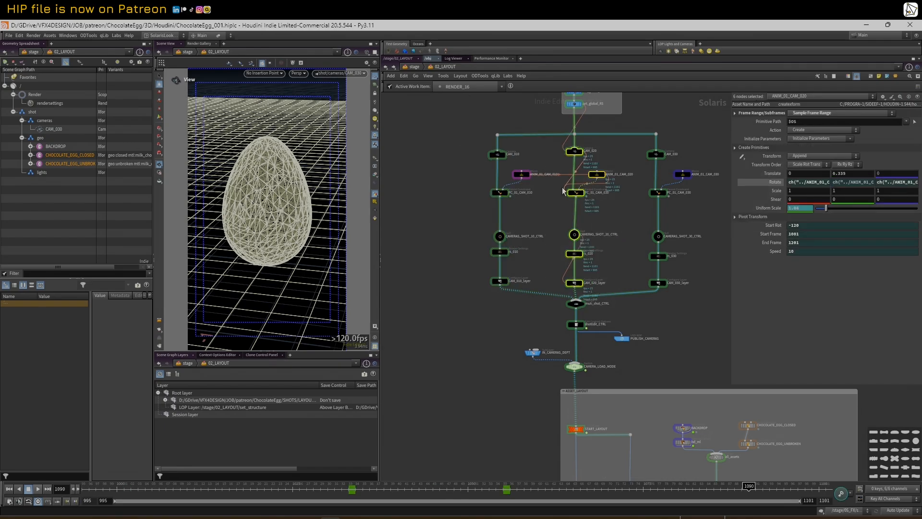
left_click(549, 159)
scroll(531, 163, "up", 2)
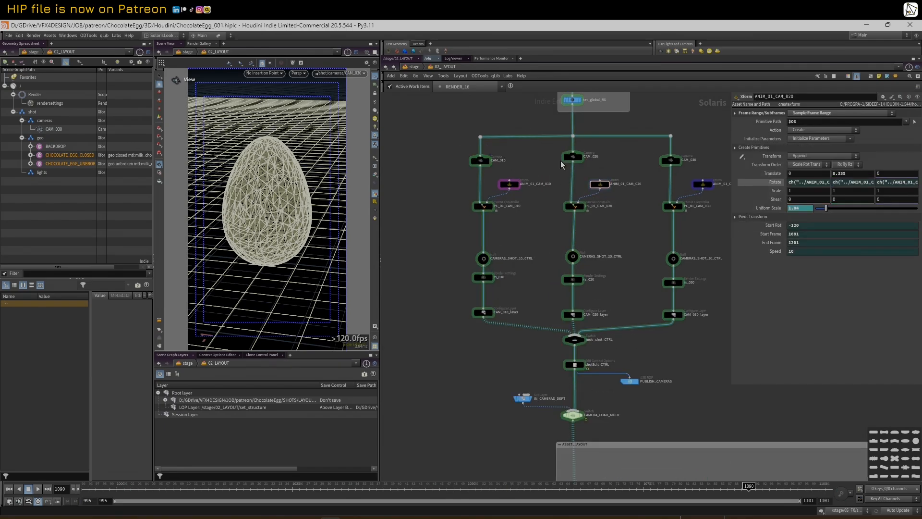
middle_click_drag(533, 215, 491, 221)
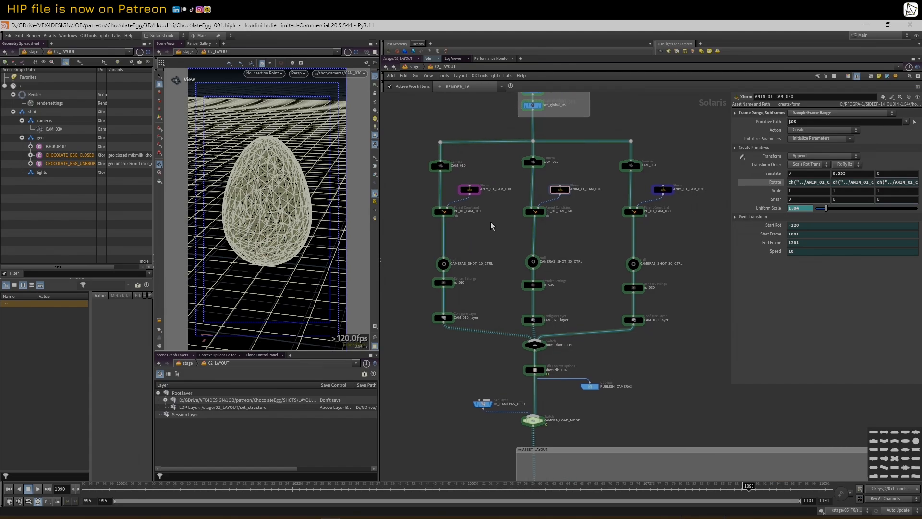
scroll(490, 221, "up", 2)
Wire ANIM_01_CAM_010 into PC_01_CAM_020 and scrub the shot cameras
left_click_drag(466, 190, 550, 207)
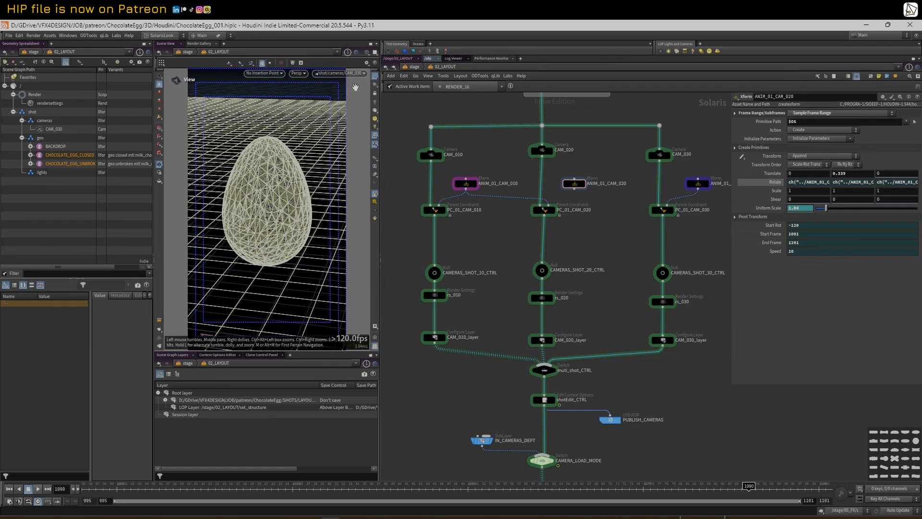
left_click(89, 485)
left_click_drag(90, 485, 34, 472)
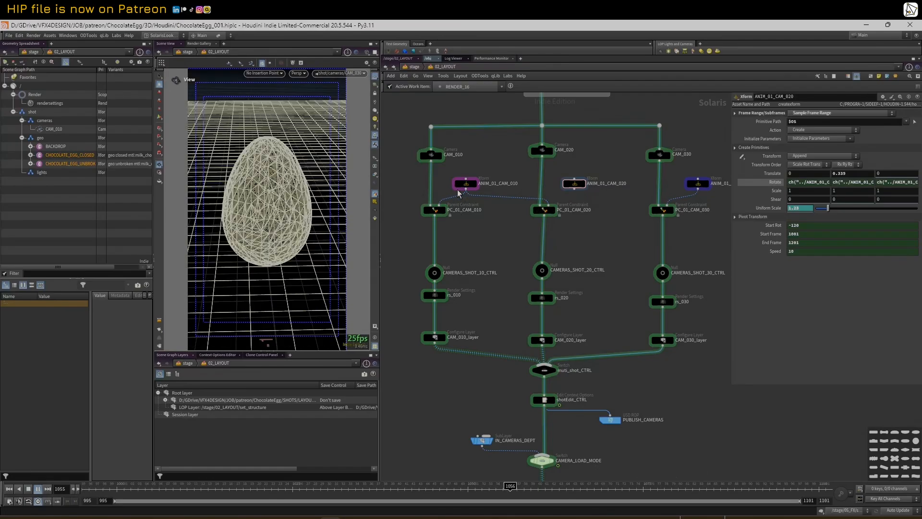
left_click(29, 489)
Return to frame 995 and plug CAM_020 into PC_01_CAM_020's first input
left_click(10, 489)
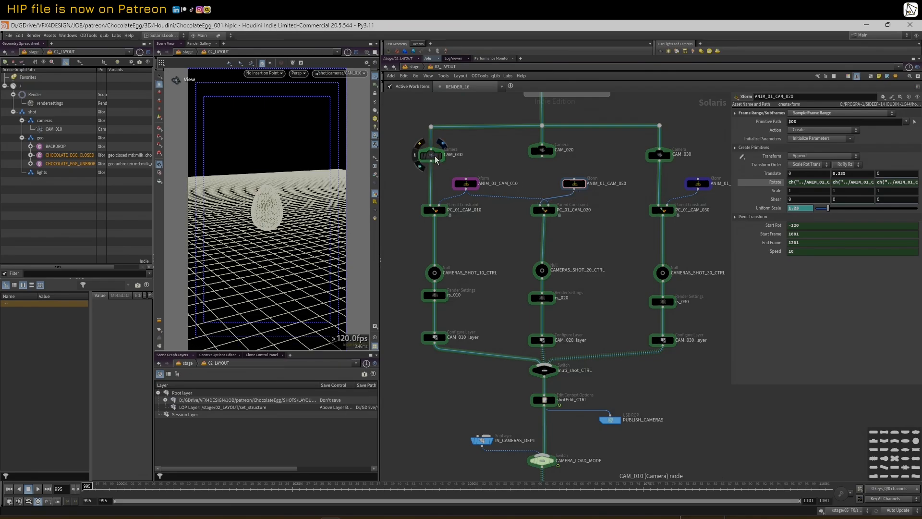
left_click_drag(541, 195, 540, 204)
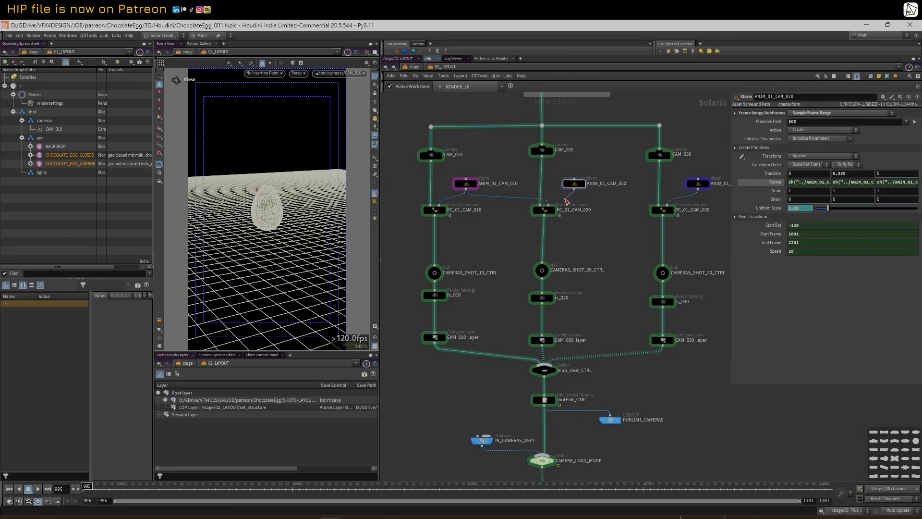
left_click(435, 156)
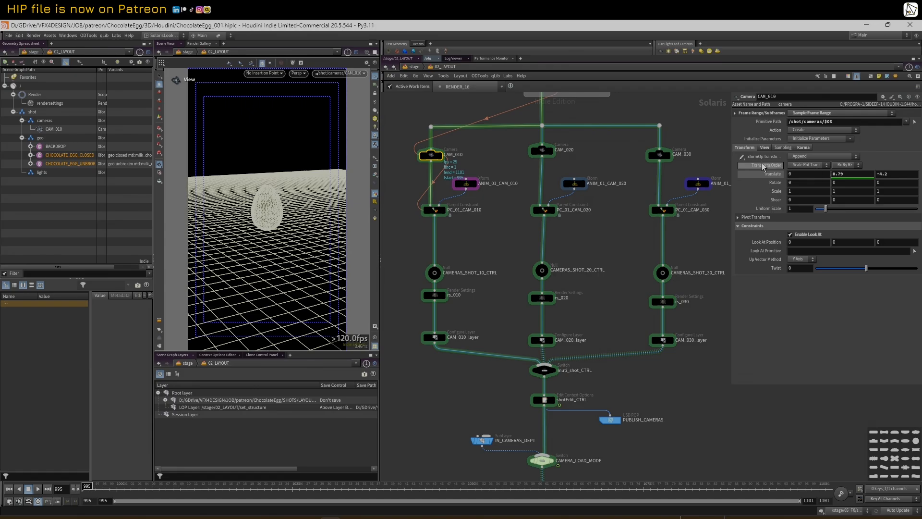
left_click(542, 151)
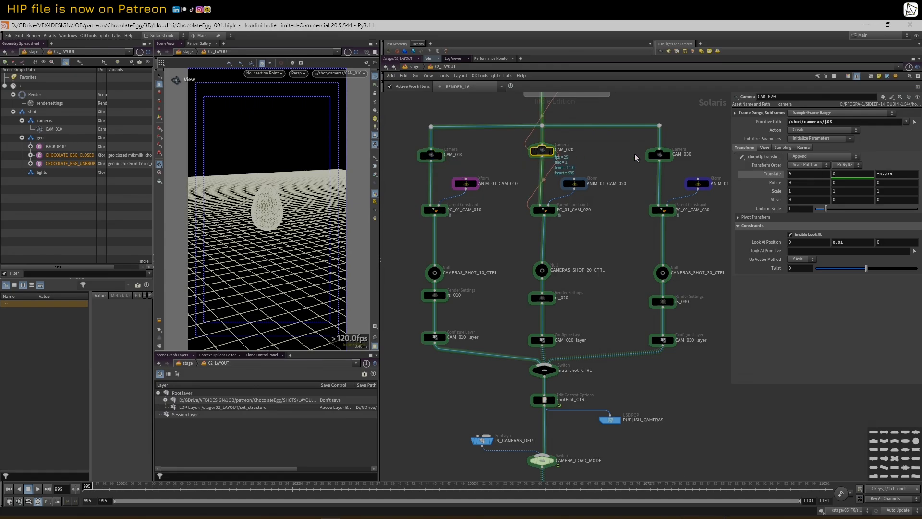
Compare CAM_020 and CAM_010 lens and clipping settings, then view the CAM_030 shot near frame 1081
left_click(764, 148)
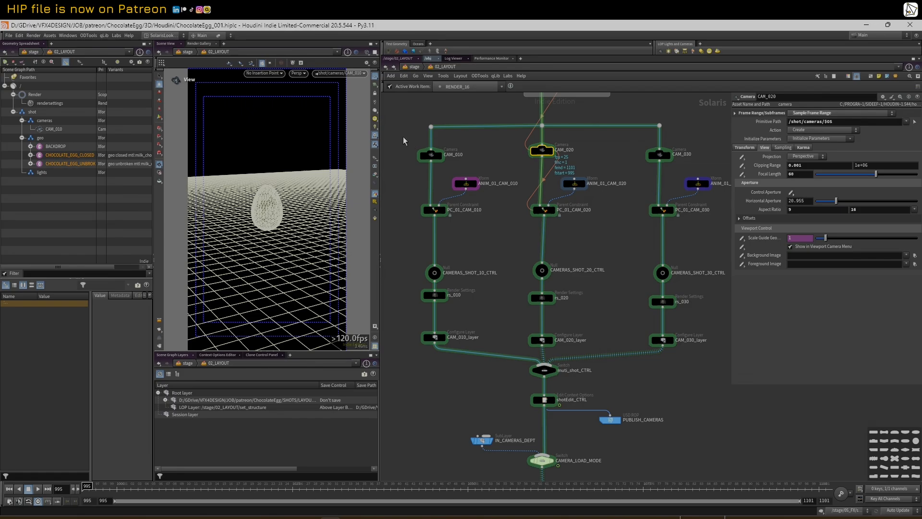
left_click(432, 154)
left_click(761, 148)
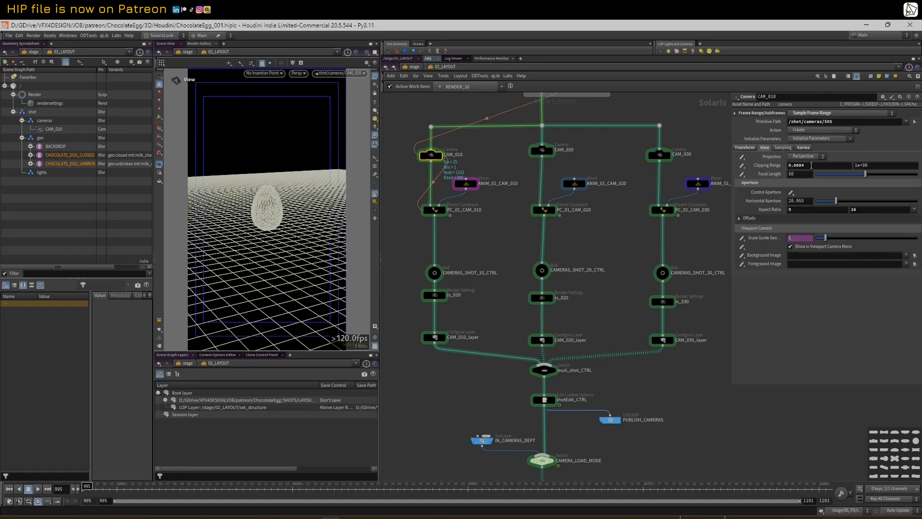
left_click(541, 151)
mouse_move(143, 487)
left_mouse_down()
mouse_move(675, 461)
mouse_move(120, 483)
mouse_move(614, 457)
mouse_move(254, 482)
mouse_move(139, 478)
mouse_move(685, 485)
left_mouse_up()
left_click_drag(416, 136, 478, 411)
Select the CAM_020 camera, then inspect ANIM_01_CAM_020 and the PC_01_CAM_020 parent constraint
left_click_drag(181, 487, 552, 480)
left_click(501, 255)
left_click_drag(513, 135, 583, 323)
left_click(542, 150)
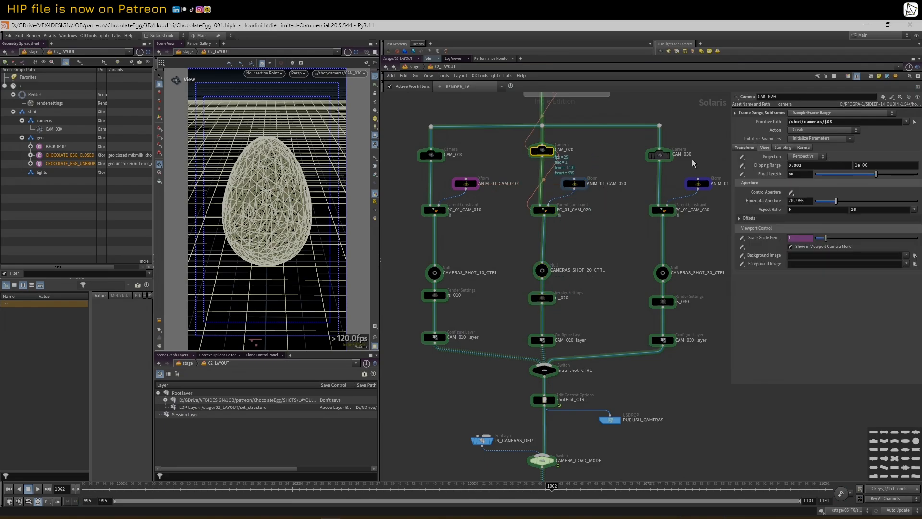
left_click(574, 183)
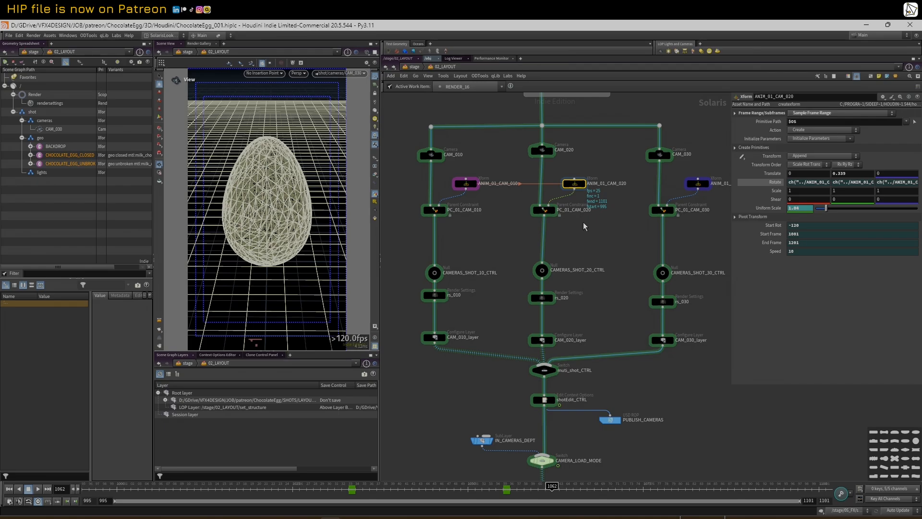
left_click(544, 210)
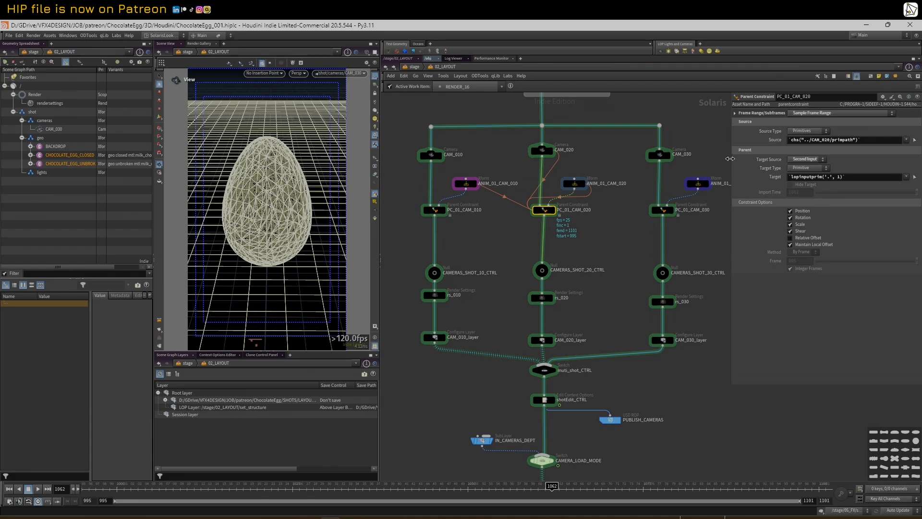
Widen the parameter pane and toggle PC_01_CAM_010's Source between evaluated path and expression
left_click_drag(730, 158, 711, 158)
left_click(434, 211)
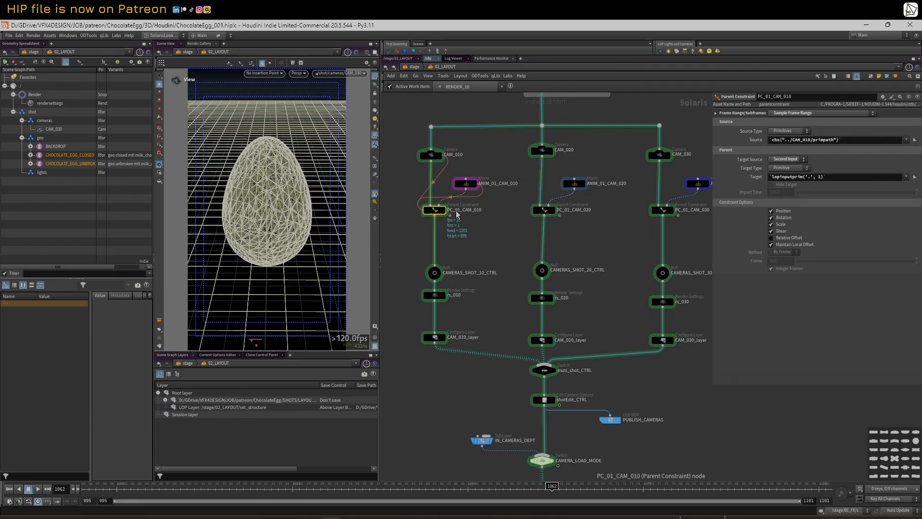
left_click(753, 141)
left_click(752, 142)
left_click(753, 141)
left_click(753, 142)
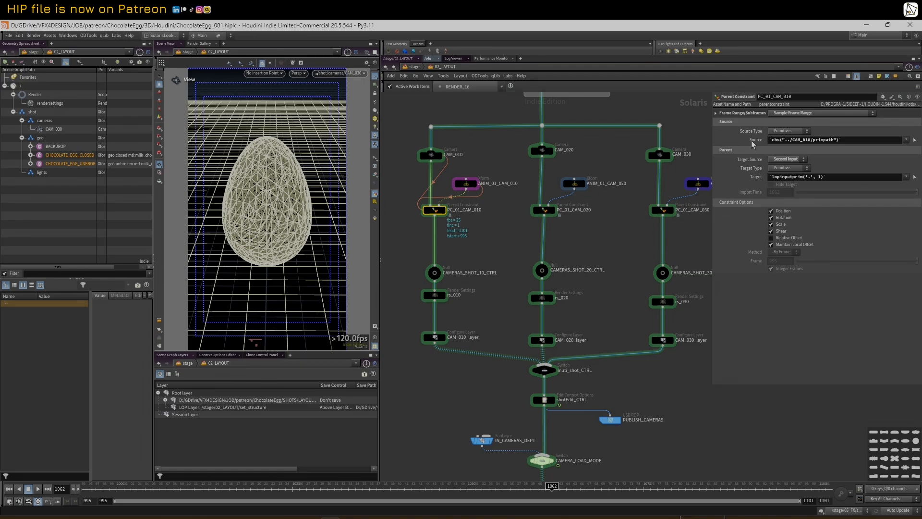
left_click(753, 141)
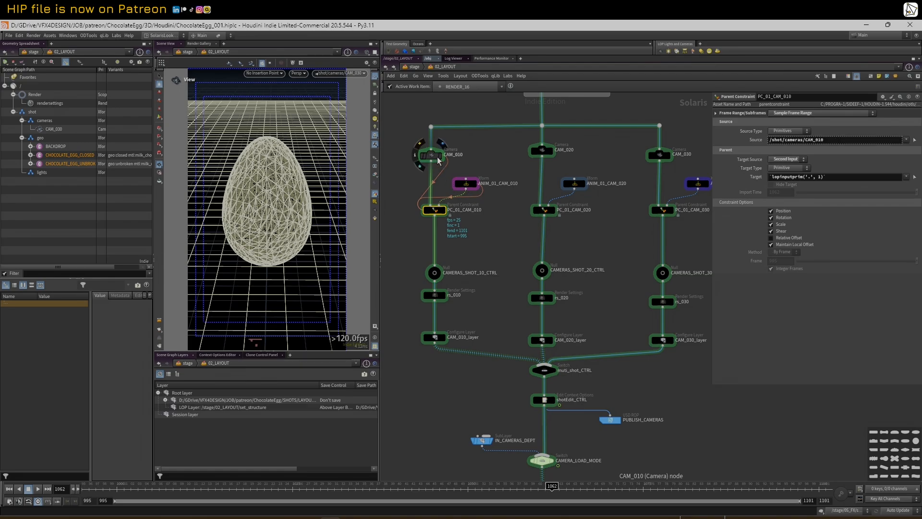
left_click(757, 141)
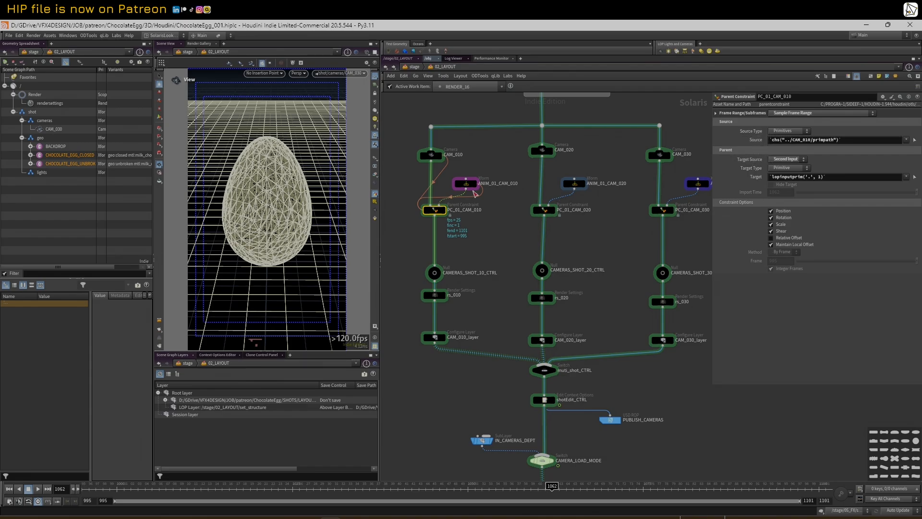
Check PC_01_CAM_010's Target prim path, then inspect PC_01_CAM_020 and ANIM_01_CAM_010's transform
left_click(431, 154)
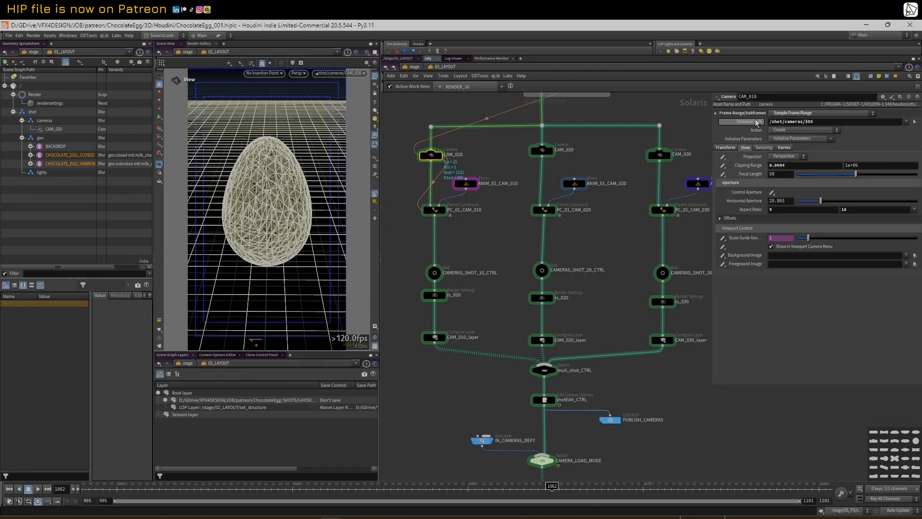
left_click(435, 210)
left_click(754, 181)
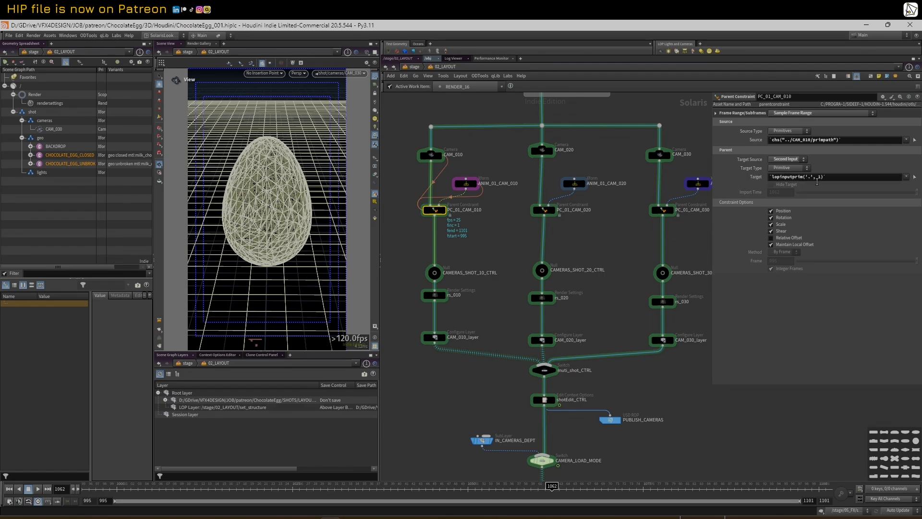
left_click(542, 209)
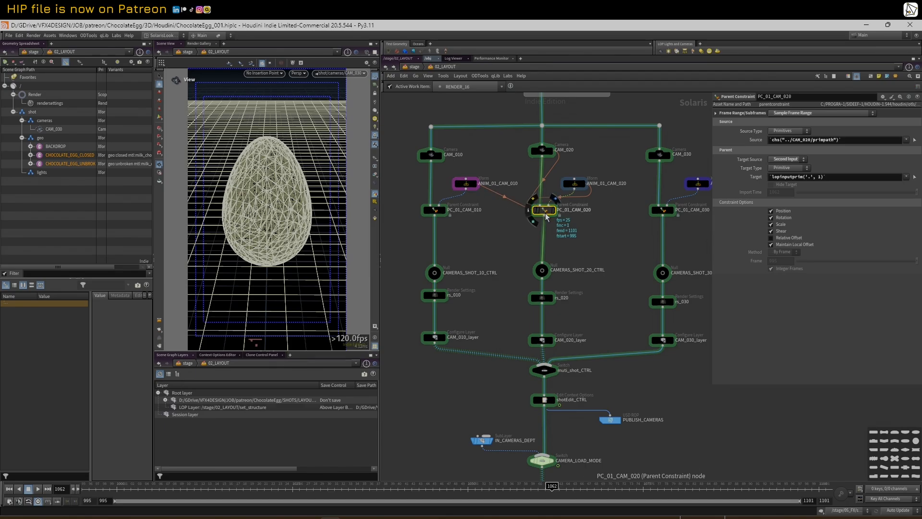
left_click(468, 185)
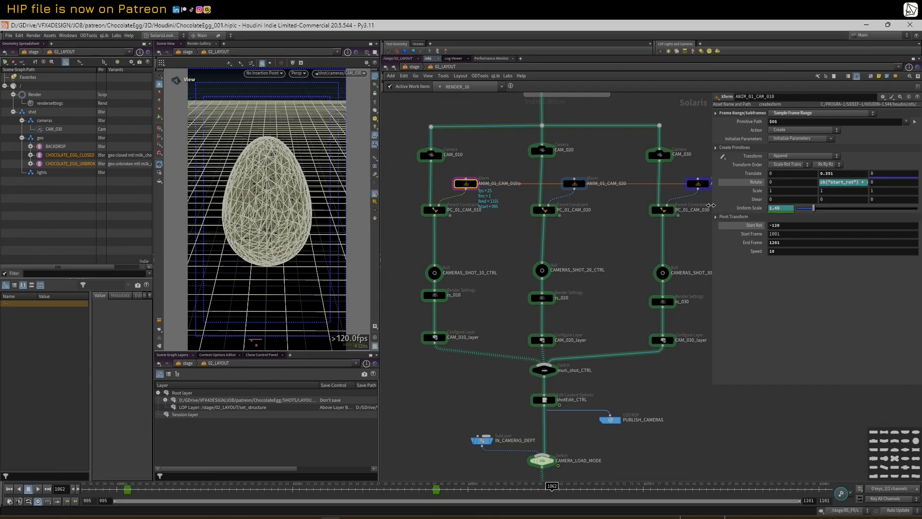
left_click_drag(711, 203, 679, 224)
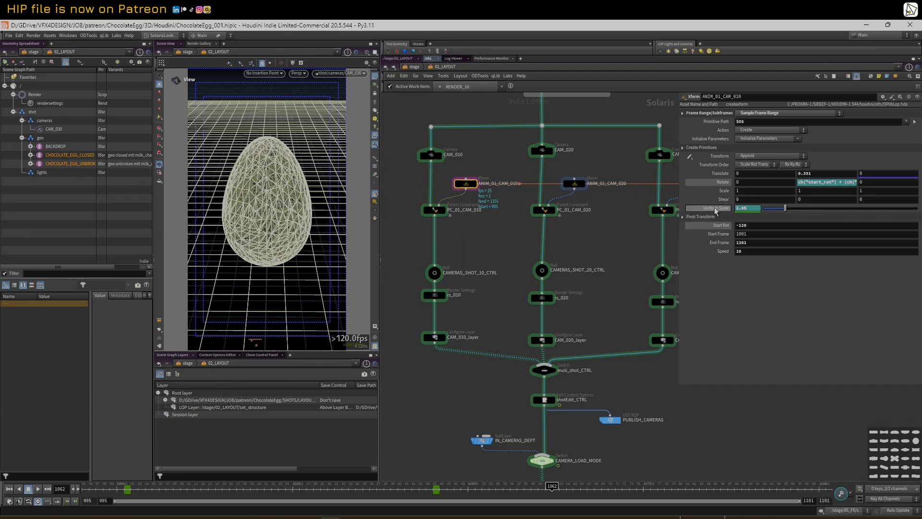
Show the CAM_030 parent constraint, then pan and zoom down to the ASSET_LAYOUT block
left_click(665, 211)
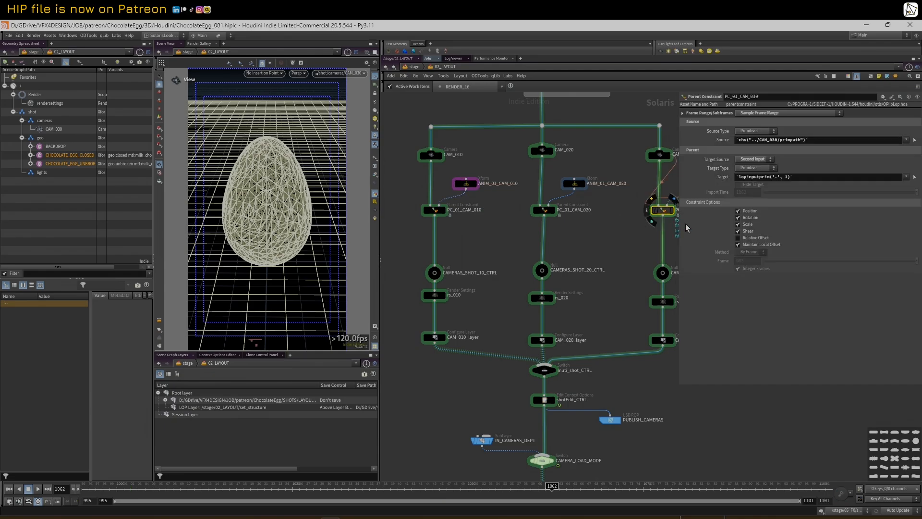
left_click_drag(680, 231, 754, 232)
scroll(625, 240, "down", 2)
scroll(621, 241, "up", 1)
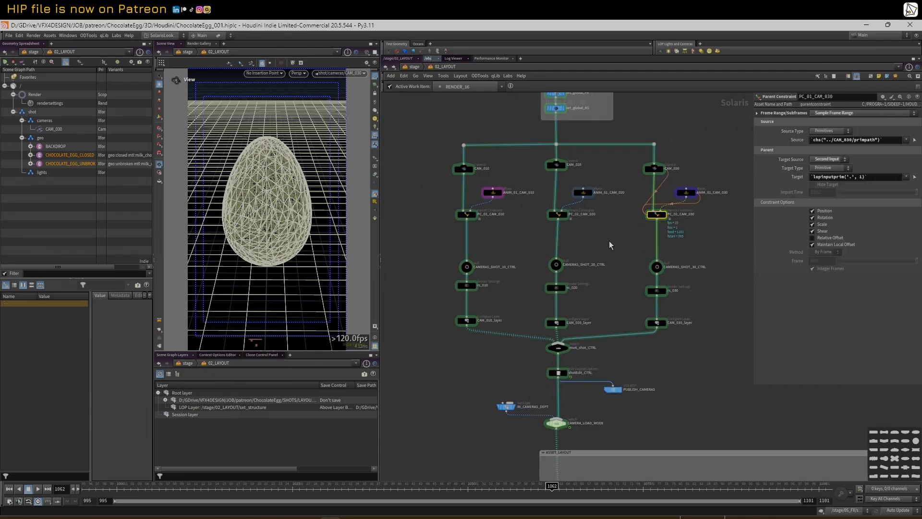
middle_click_drag(510, 374, 508, 361)
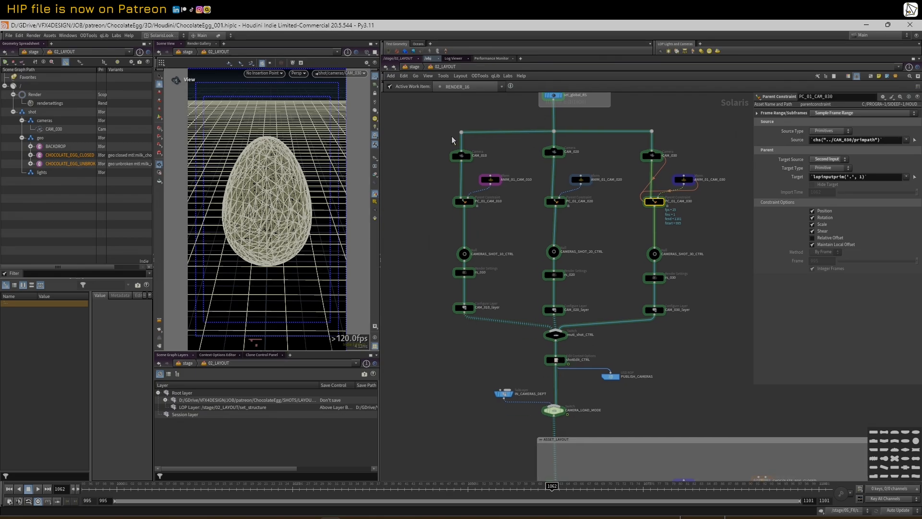
scroll(580, 272, "down", 3)
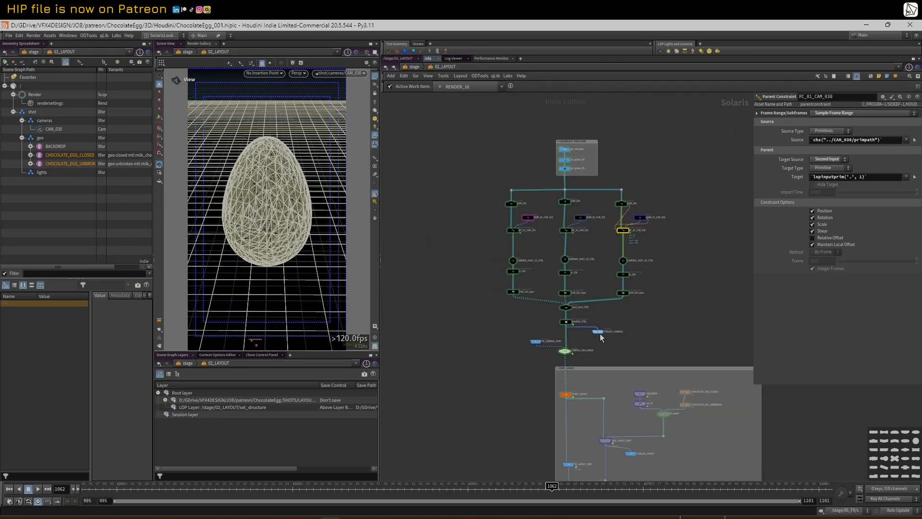
scroll(603, 335, "up", 3)
scroll(637, 371, "down", 1)
middle_click_drag(614, 371, 615, 265)
scroll(598, 409, "down", 1)
middle_click_drag(584, 381, 529, 310)
scroll(524, 311, "up", 1)
Scrub the shot to check the egg, ending near frame 1072
left_click_drag(270, 489, 541, 481)
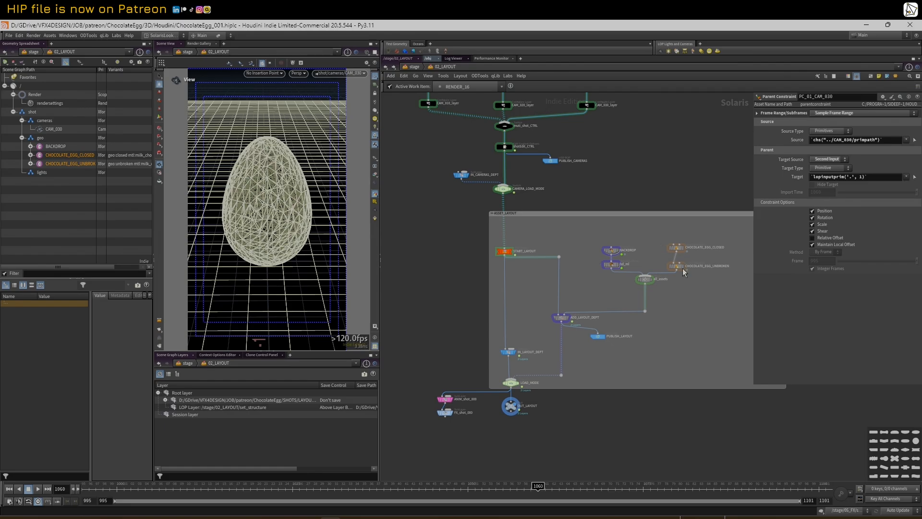
left_click_drag(416, 489, 628, 442)
scroll(515, 337, "down", 3)
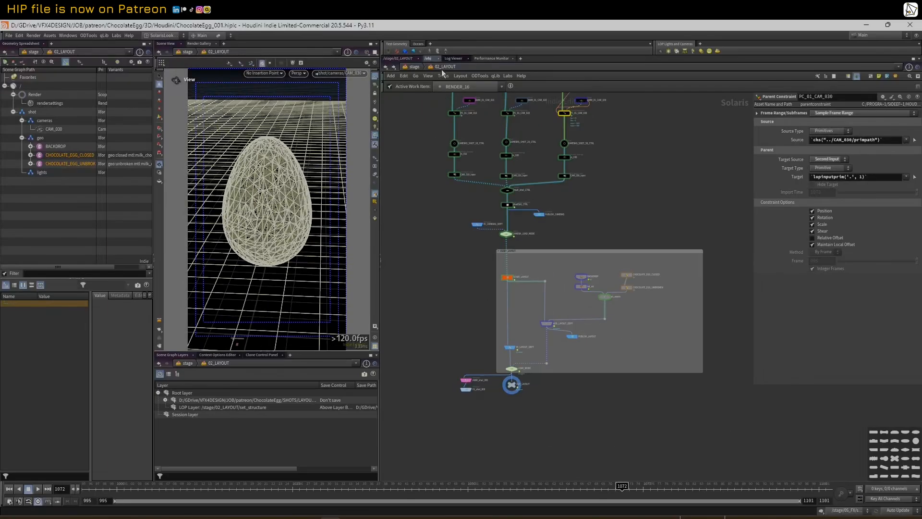
scroll(468, 316, "up", 4)
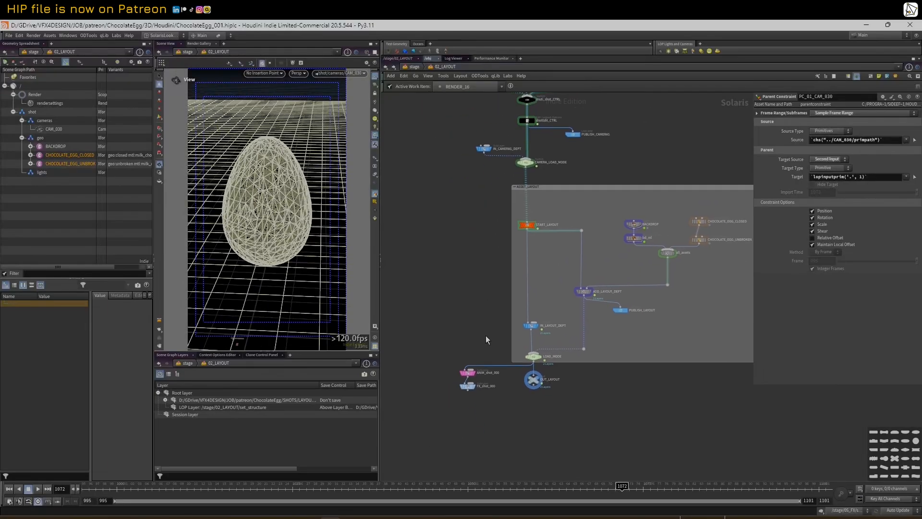
scroll(488, 347, "up", 2)
Display the ANIM_shot_000 sublayer result and play the shot, stopping around frame 1007
mouse_move(471, 389)
key("r")
left_click(464, 391)
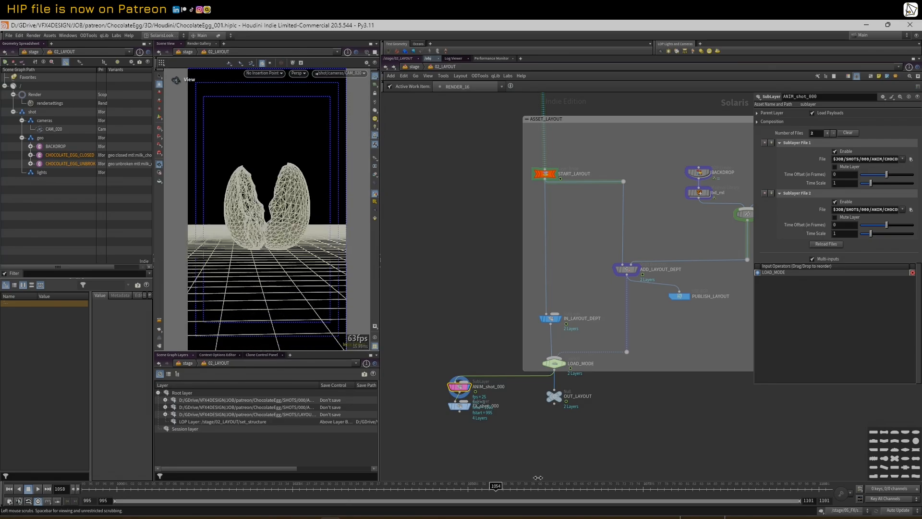
left_click(38, 488)
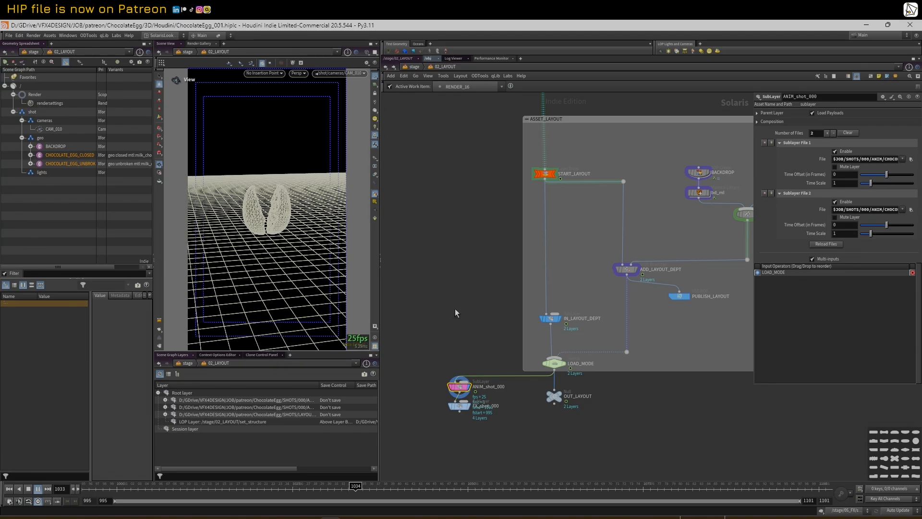
left_click(201, 486)
left_click_drag(201, 486, 163, 472)
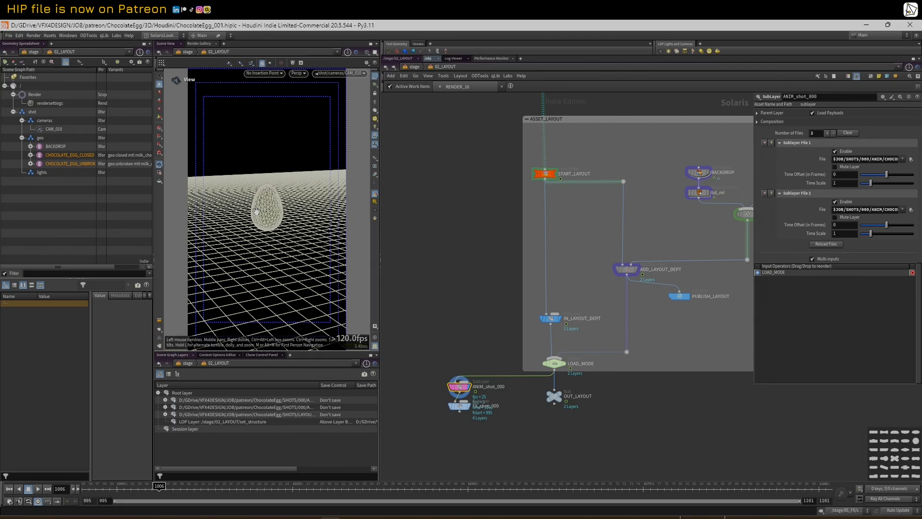
key("Right")
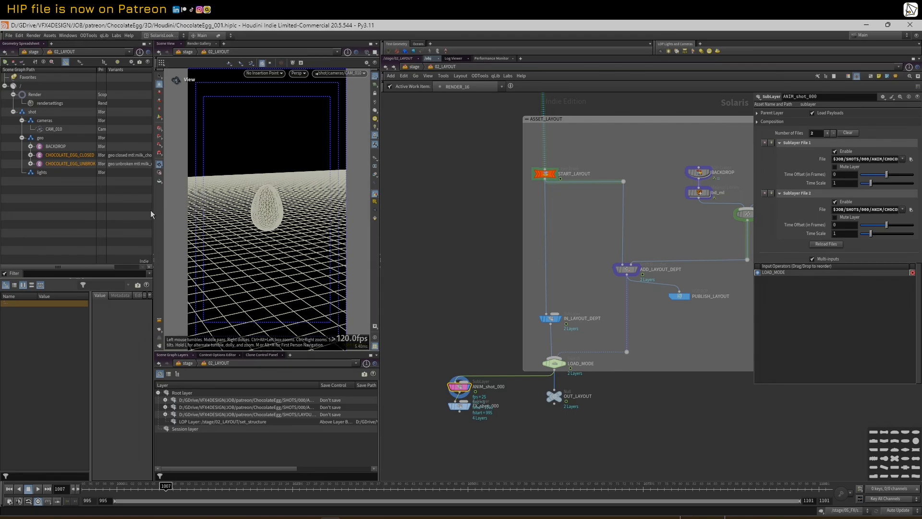
Switch the viewport to smooth shaded and frame the CHOCOLATE_EGG_CLOSED primitive
left_click_drag(152, 209, 238, 209)
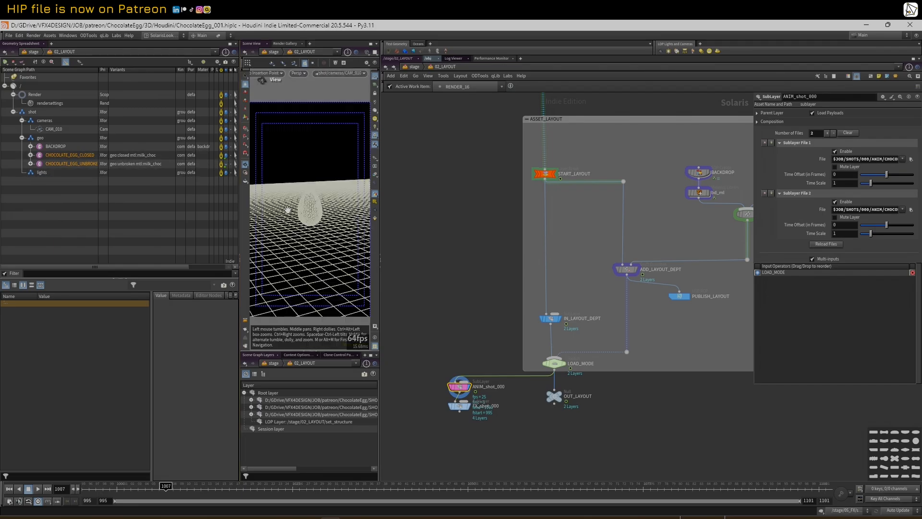
key("Left")
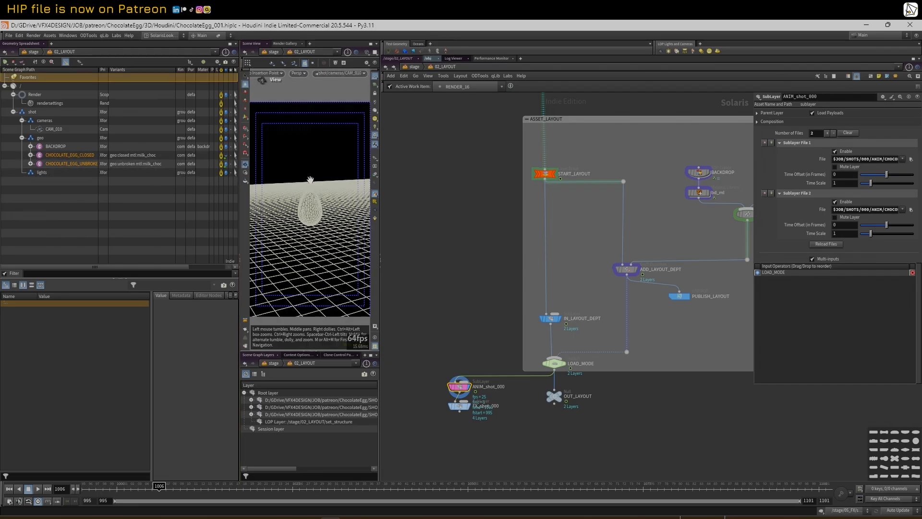
key("Right")
key("w")
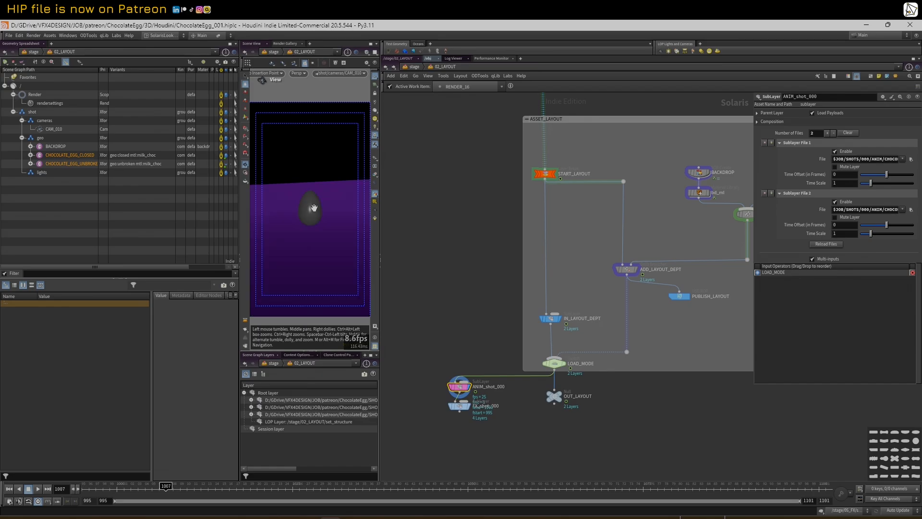
left_click_drag(379, 158, 497, 161)
mouse_move(399, 206)
right_mouse_down()
mouse_move(480, 184)
mouse_move(403, 209)
right_mouse_up()
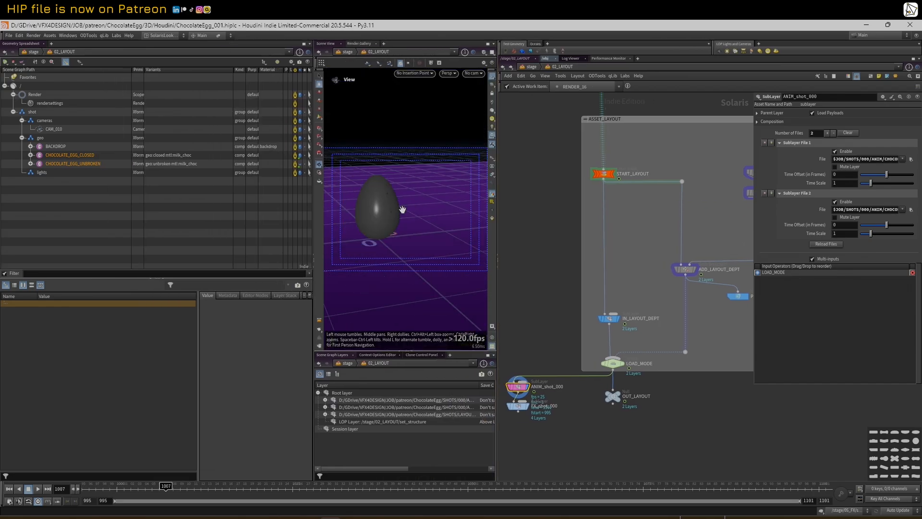
scroll(403, 210, "down", 5)
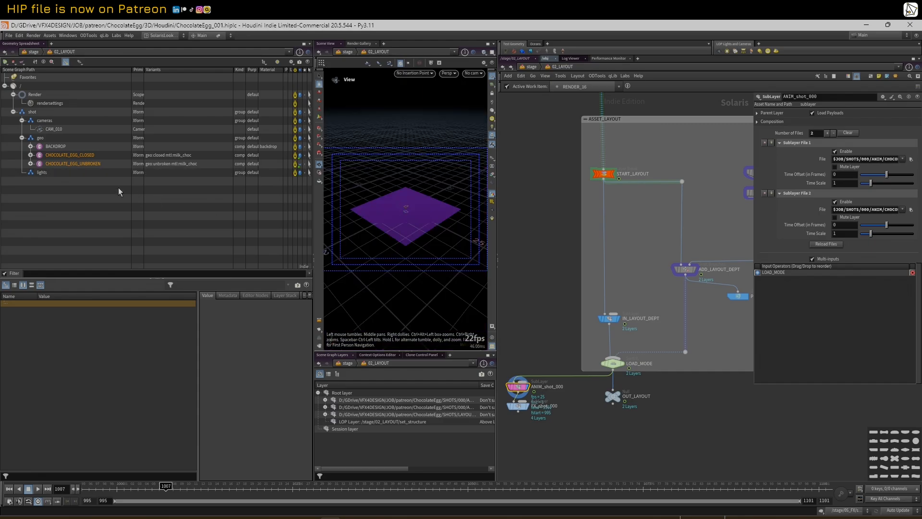
left_click(87, 155)
key("f")
Orbit to the egg's cracked side at frame 1016 and rebalance the panes
left_click_drag(416, 205, 405, 205)
key("Left")
key("Right")
key("Right")
key("Right")
key("Right")
key("Right")
key("Right")
key("Right")
key("Right")
key("Right")
mouse_move(436, 202)
left_mouse_down()
mouse_move(420, 206)
mouse_move(442, 205)
left_mouse_up()
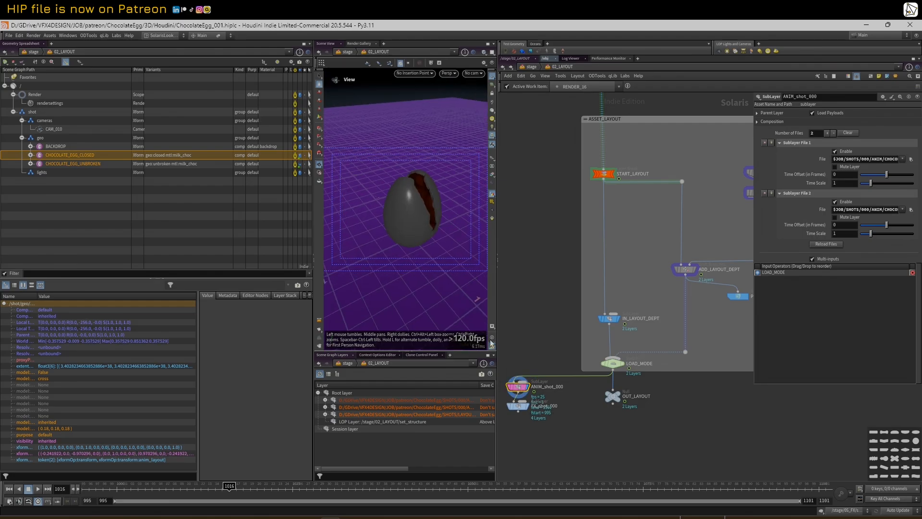
left_click_drag(313, 207, 169, 206)
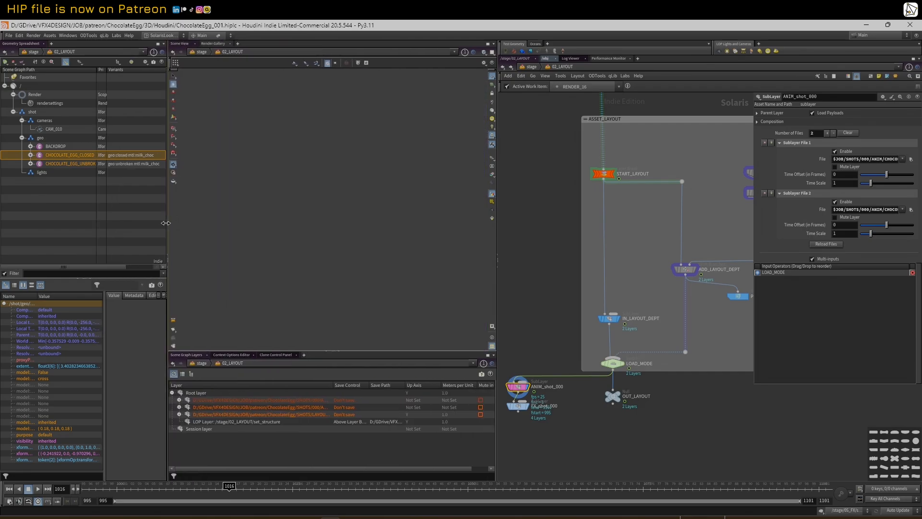
left_click_drag(496, 235, 392, 243)
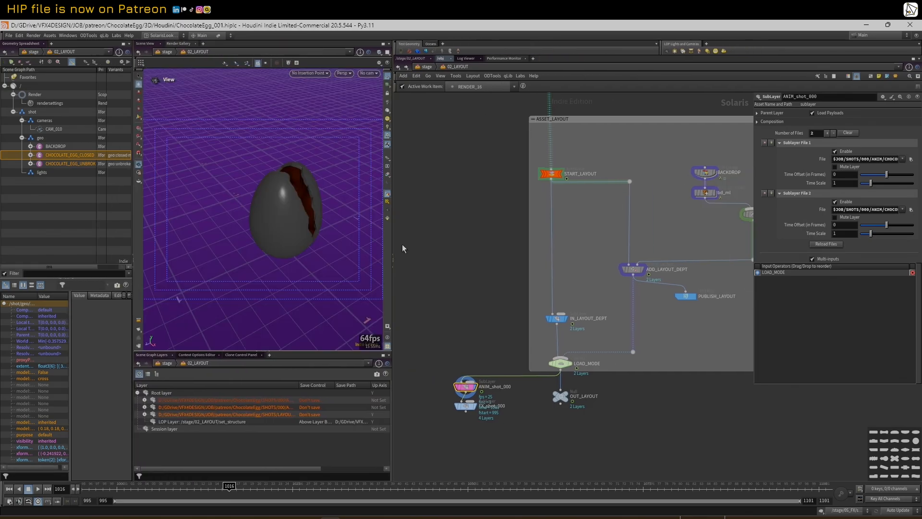
scroll(471, 209, "down", 5)
scroll(465, 292, "down", 2)
Bring the whole network into view, select OUT_LAYOUT, then inspect ANIM_01_CAM_030
middle_click_drag(426, 183, 446, 241)
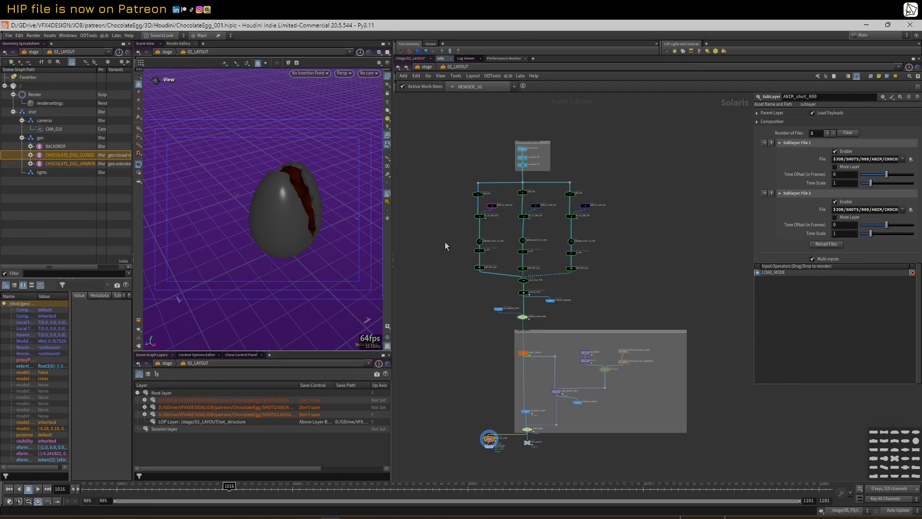
middle_click_drag(488, 340, 477, 277)
scroll(477, 277, "up", 3)
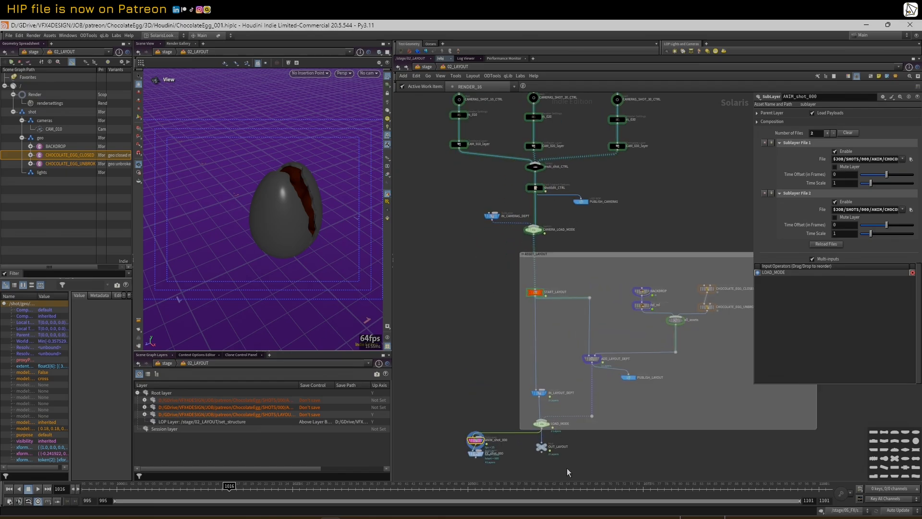
left_click(541, 448)
scroll(535, 418, "down", 5)
left_click_drag(452, 131, 650, 298)
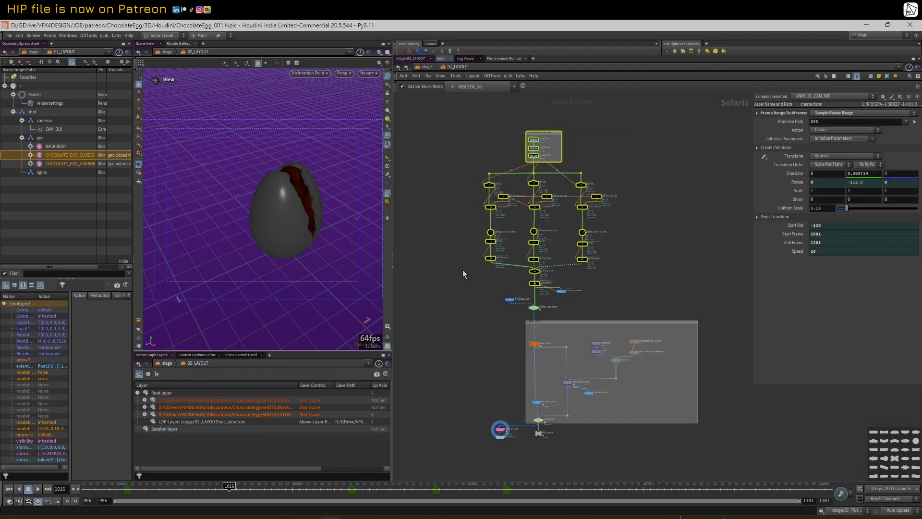
left_click(646, 269)
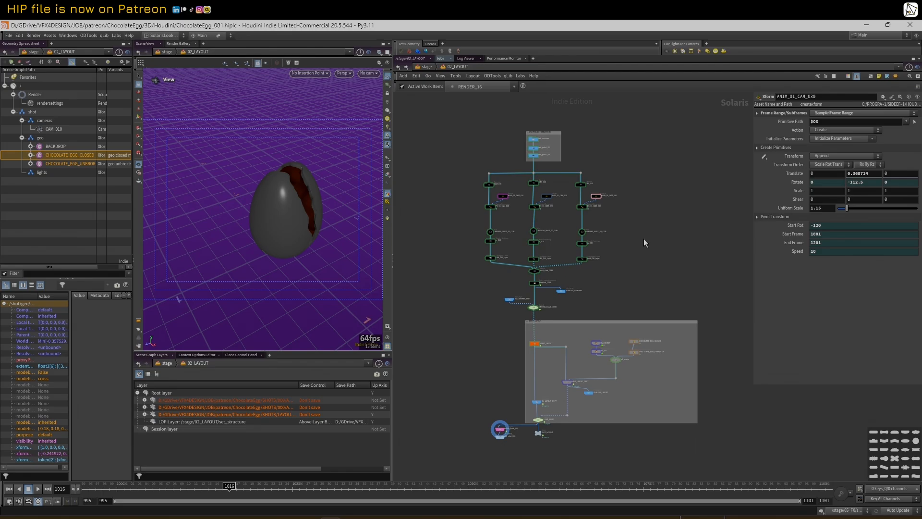
Look through the render settings camera and reselect OUT_LAYOUT
left_click(369, 73)
left_click(378, 81)
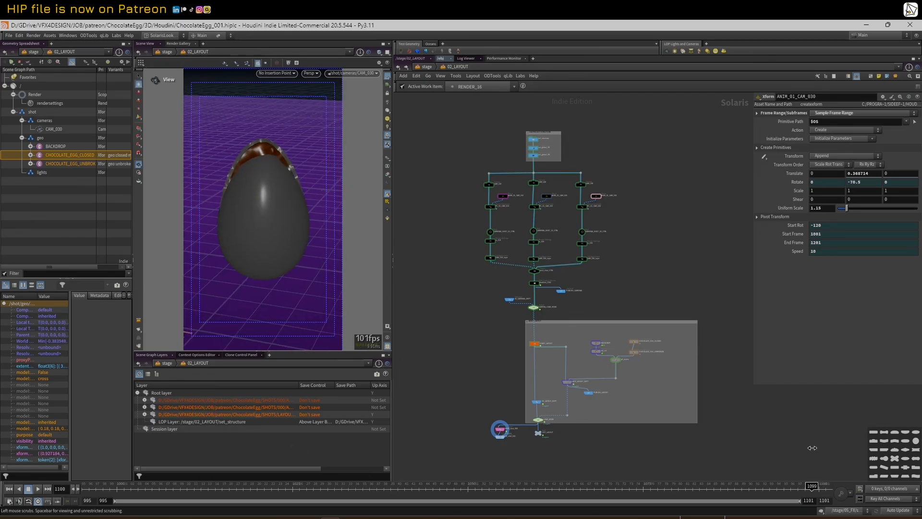
scroll(439, 427, "down", 1)
scroll(517, 420, "up", 2)
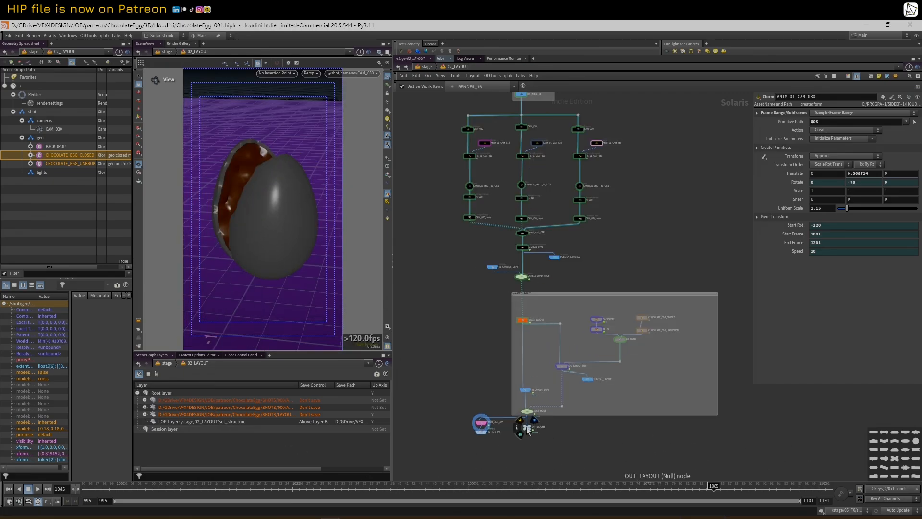
left_click(525, 421)
Select the PUBLISH_CAMERAS USD ROP, which writes $JOB/SHOTS/CAMERAS.usda
scroll(532, 443, "up", 1)
scroll(533, 442, "up", 3)
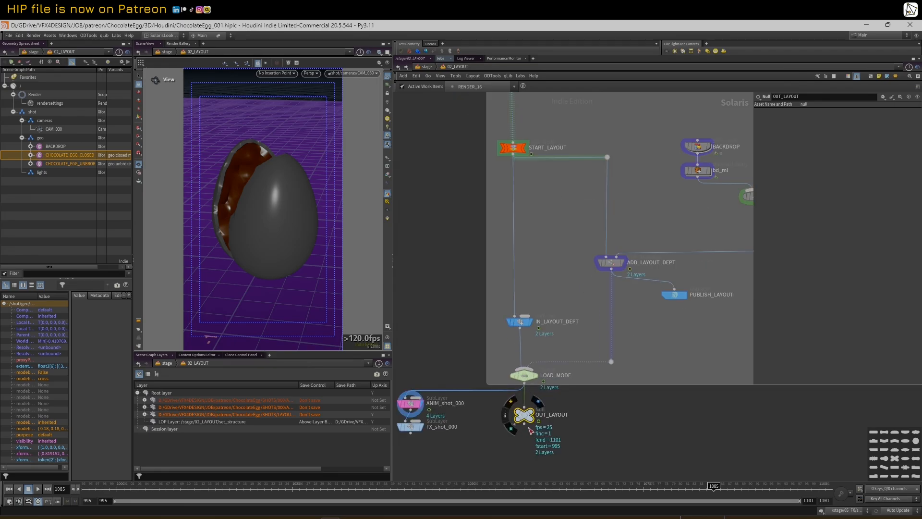
scroll(542, 422, "down", 3)
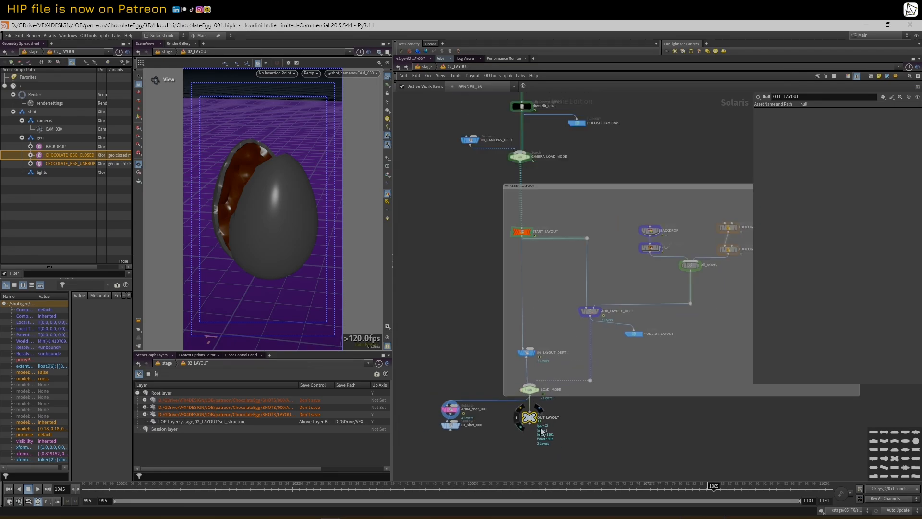
scroll(539, 429, "up", 1)
middle_click_drag(433, 280, 447, 391)
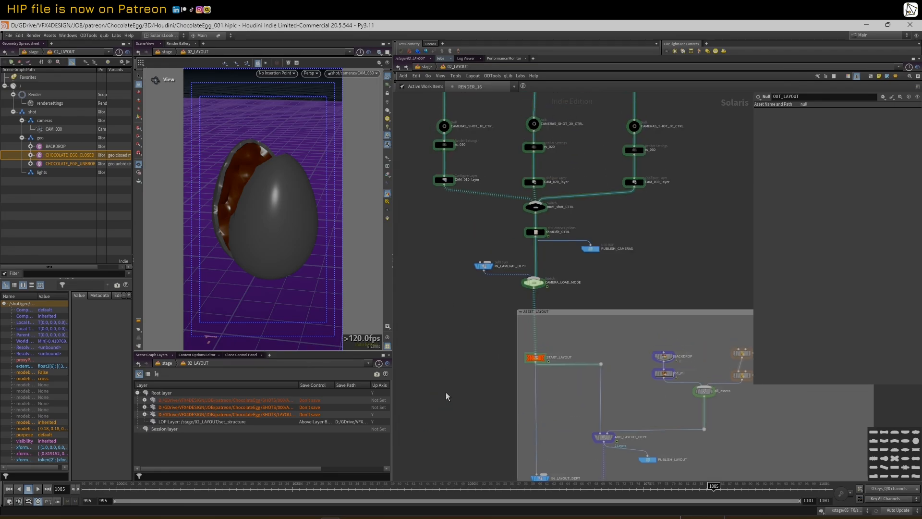
scroll(461, 327, "down", 2)
middle_click_drag(644, 214, 620, 304)
scroll(591, 340, "up", 3)
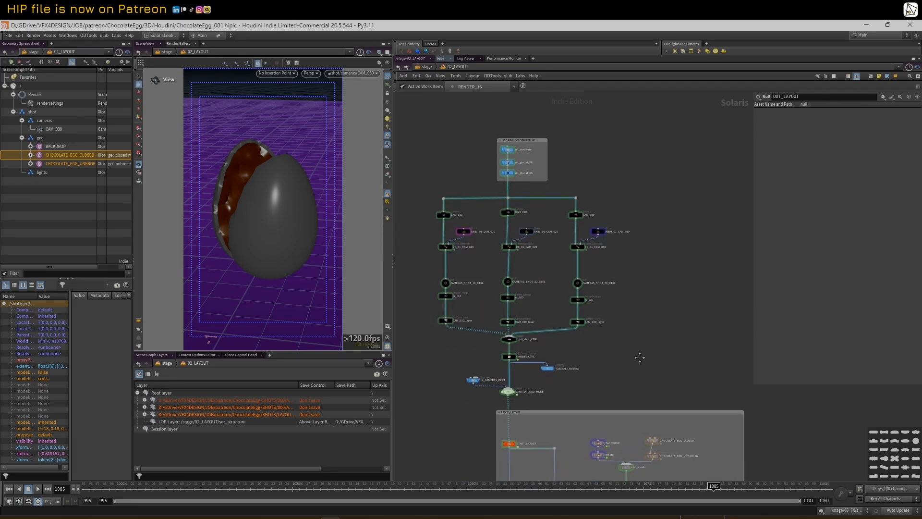
left_click(527, 302)
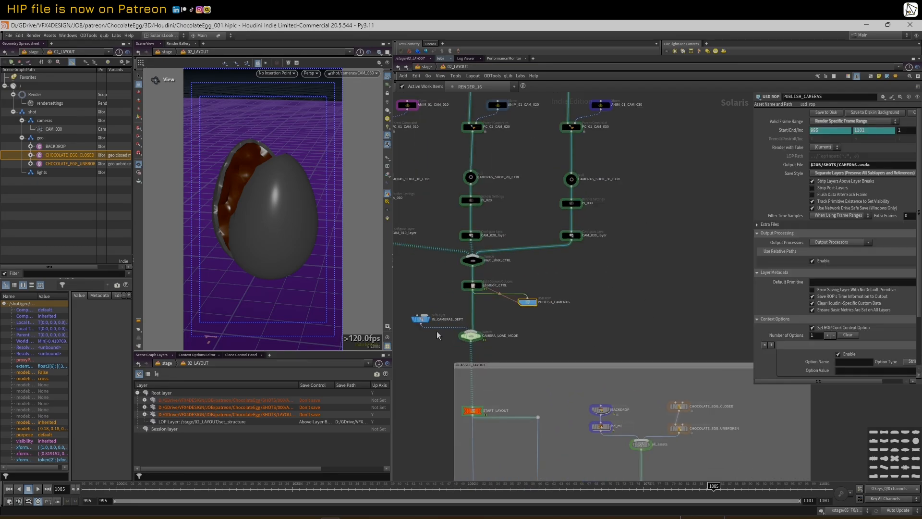
Inspect the IN_CAMERAS_DEPT sublayer and scrub frames to compare the shot cameras
left_click(423, 320)
middle_click_drag(426, 367, 452, 235)
scroll(453, 235, "down", 2)
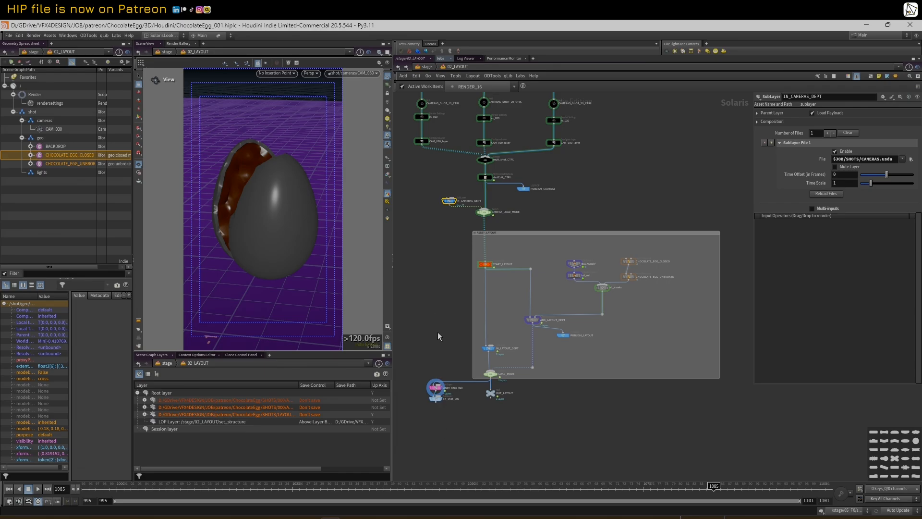
left_click_drag(189, 488, 446, 384)
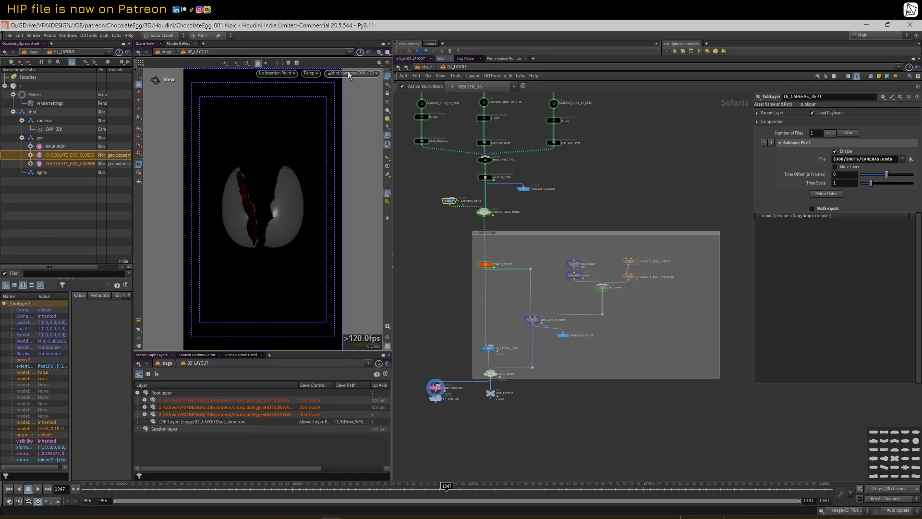
scroll(526, 255, "up", 5)
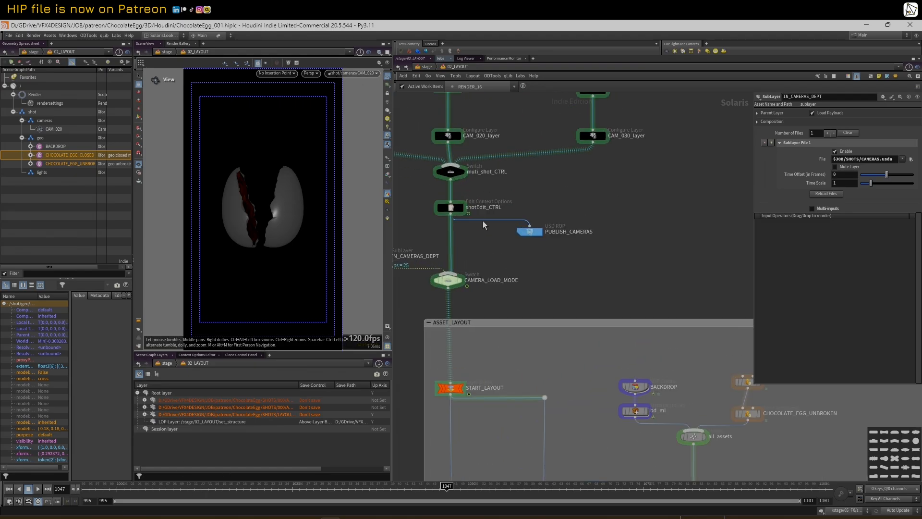
Read shotEdit_CTRL's Time Based Options shot frame ranges in a temporarily widened parameter pane
left_click(450, 210)
scroll(585, 212, "down", 3)
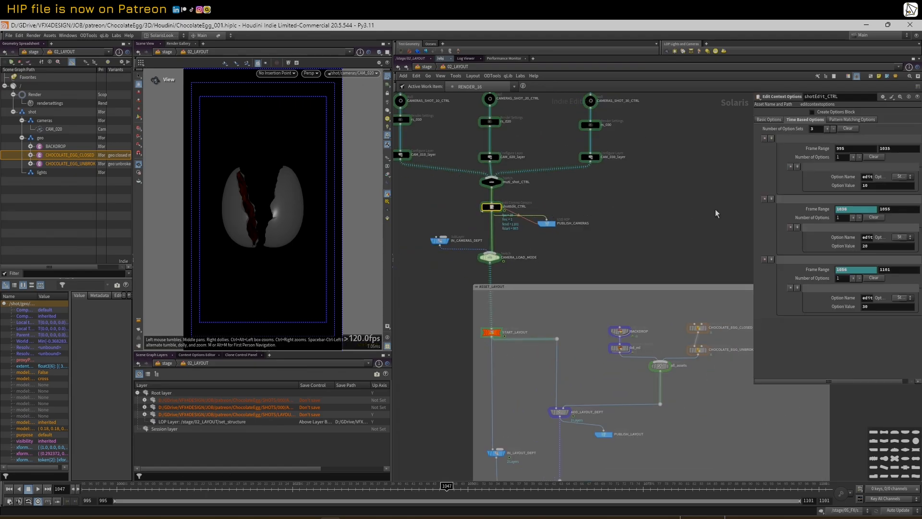
left_click_drag(751, 197, 651, 196)
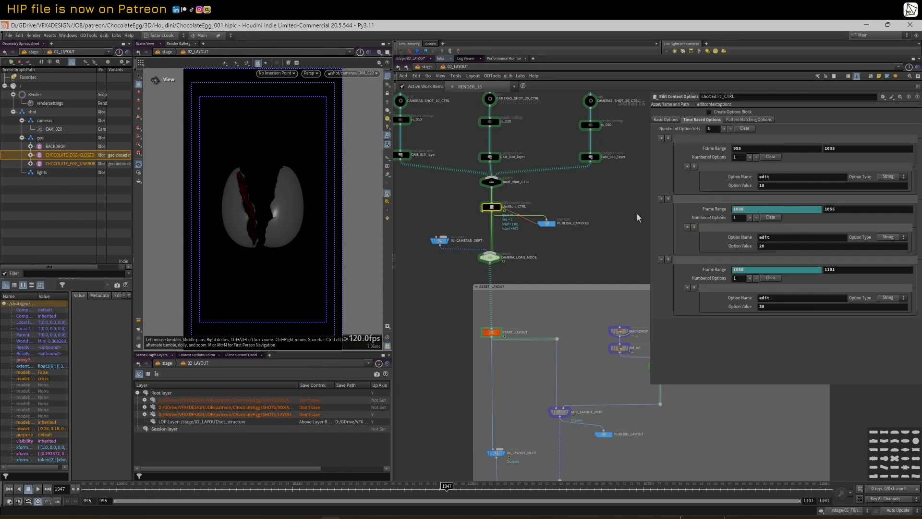
left_click_drag(648, 213, 738, 213)
Scrub from frame 1024 (CAM_010) to 1062 (CAM_030) and box-select the camera layer nodes
left_click_drag(291, 486, 552, 432)
scroll(515, 269, "down", 1)
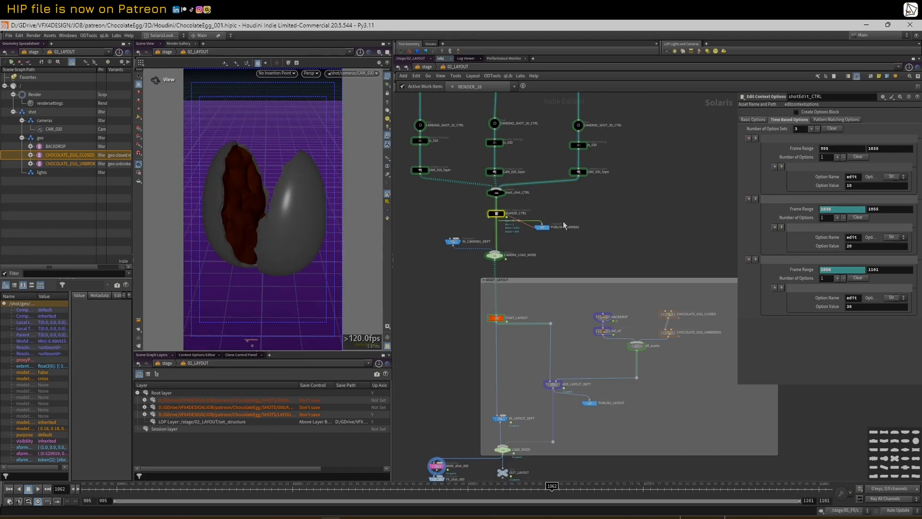
middle_click_drag(563, 221, 593, 281)
left_click_drag(430, 222, 656, 278)
scroll(654, 279, "down", 1)
middle_click_drag(652, 286, 625, 248)
left_click(455, 67)
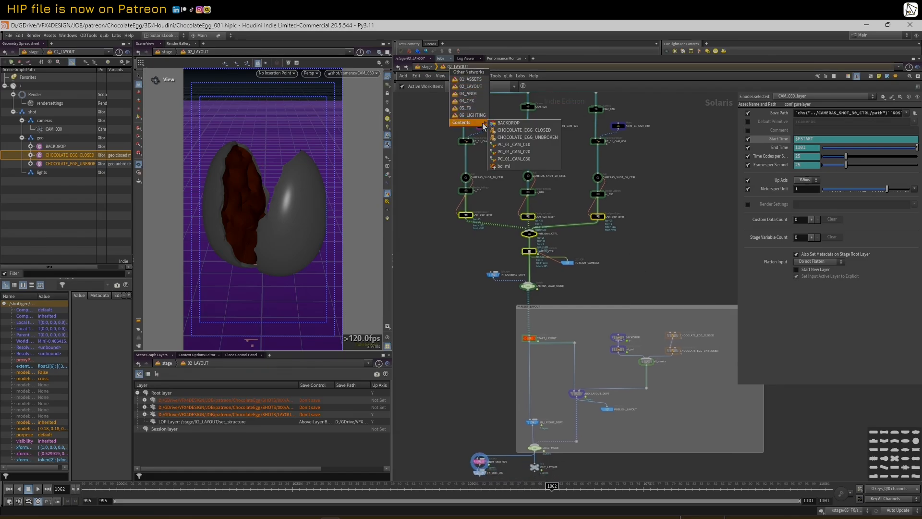
Marquee-select the three CAM layer nodes and the merge node
left_click(440, 284)
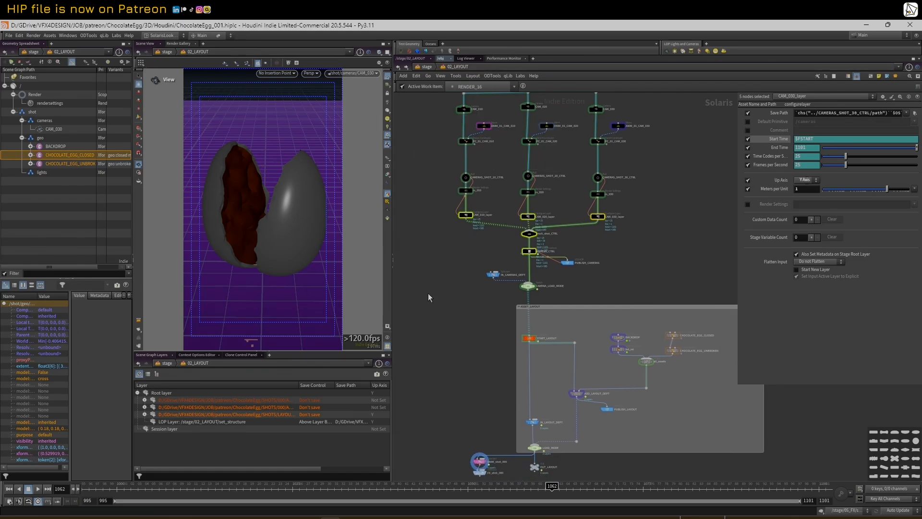
left_click(428, 298)
scroll(436, 343, "down", 2)
left_click_drag(431, 225, 575, 264)
left_click(465, 67)
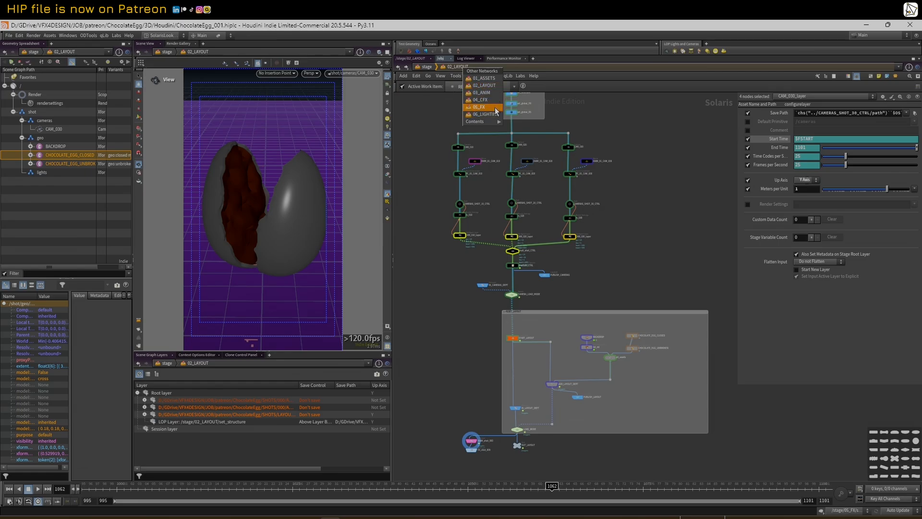
left_click(412, 213)
Pan toward the shot output nodes and scrub the timeline to frame 1047
middle_click_drag(445, 384, 442, 302)
scroll(450, 332, "up", 2)
left_click_drag(395, 488, 447, 447)
scroll(460, 423, "up", 2)
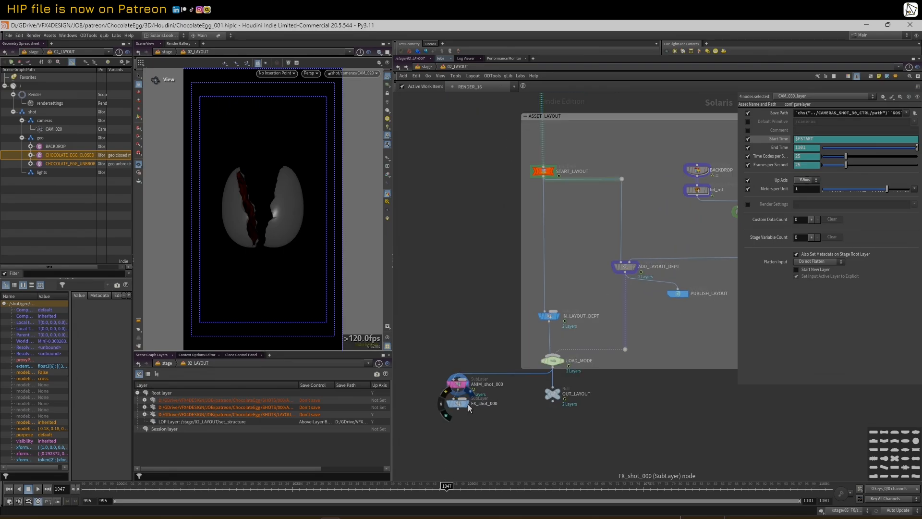
Display FX_shot_000, scrub to view the egg through CAM_030, and widen the scene graph tree
left_click(470, 407)
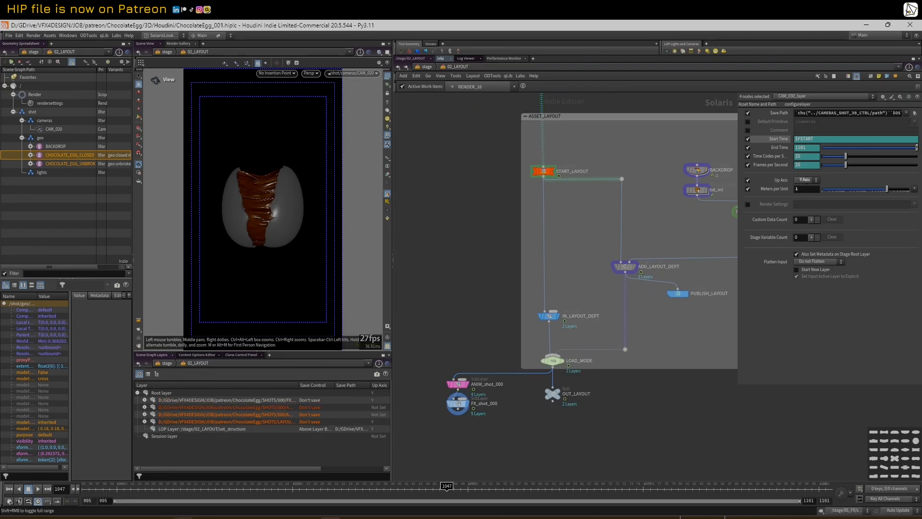
left_click_drag(164, 493, 709, 451)
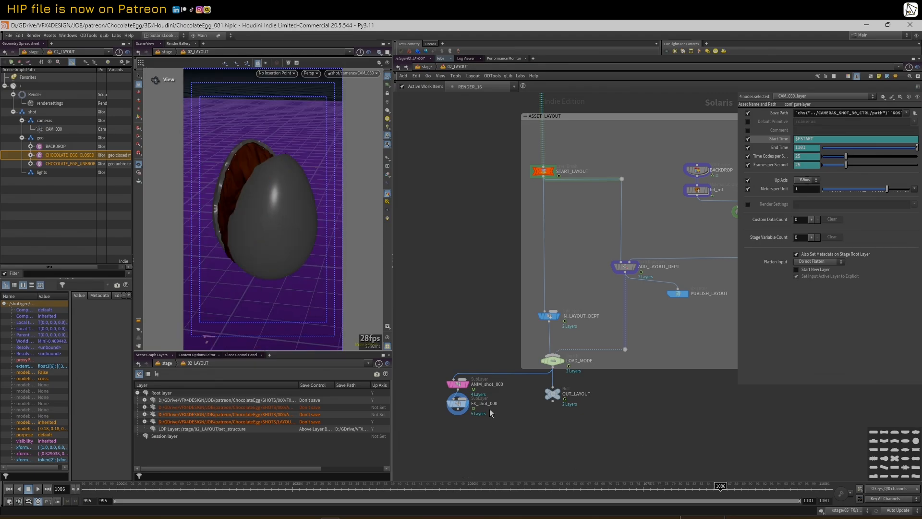
left_click(465, 405)
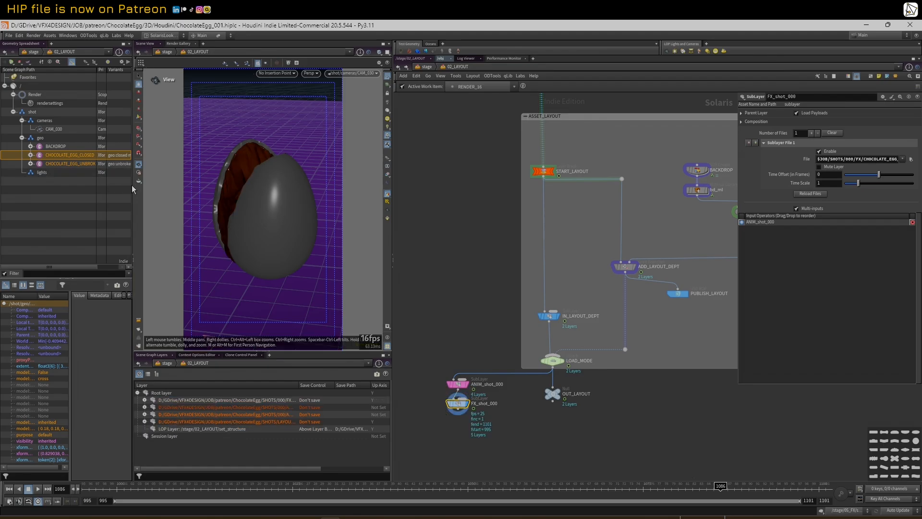
left_click_drag(133, 186, 260, 182)
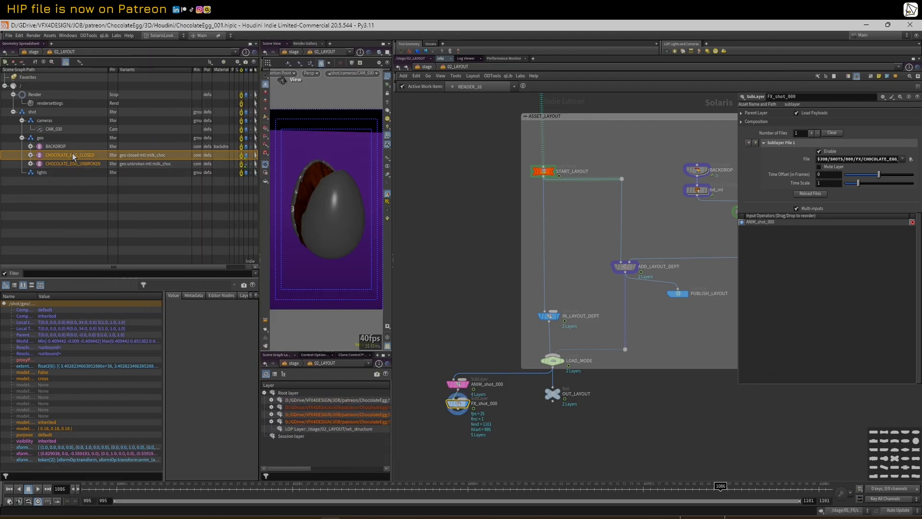
Toggle the FX_shot_000 bypass on and off to compare, leaving the sublayer enabled
left_click(443, 395)
left_click(443, 394)
left_click(443, 395)
left_click(443, 394)
left_click(443, 395)
left_click(443, 395)
Enlarge the 3D viewport and scrub frames 1018–1070 to review the shot with the chocolate FX
left_click_drag(393, 246, 463, 245)
left_click_drag(306, 229, 238, 229)
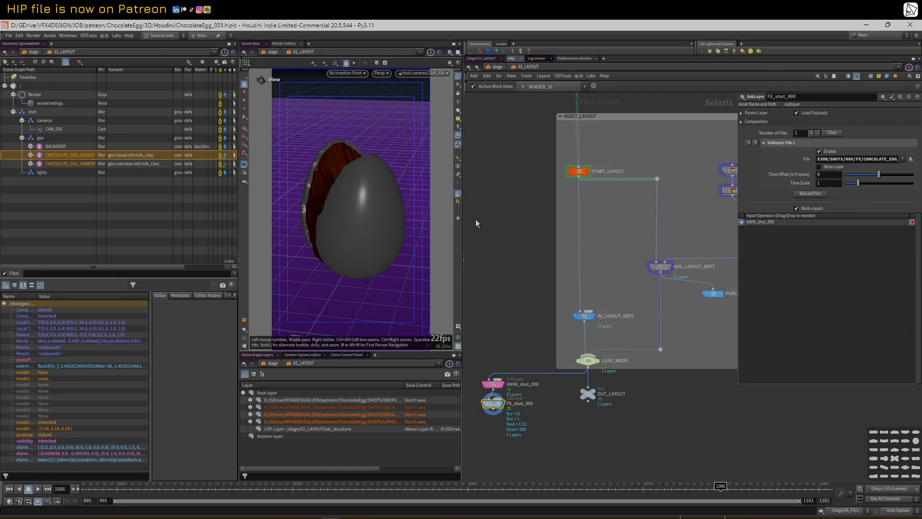
scroll(475, 219, "down", 6)
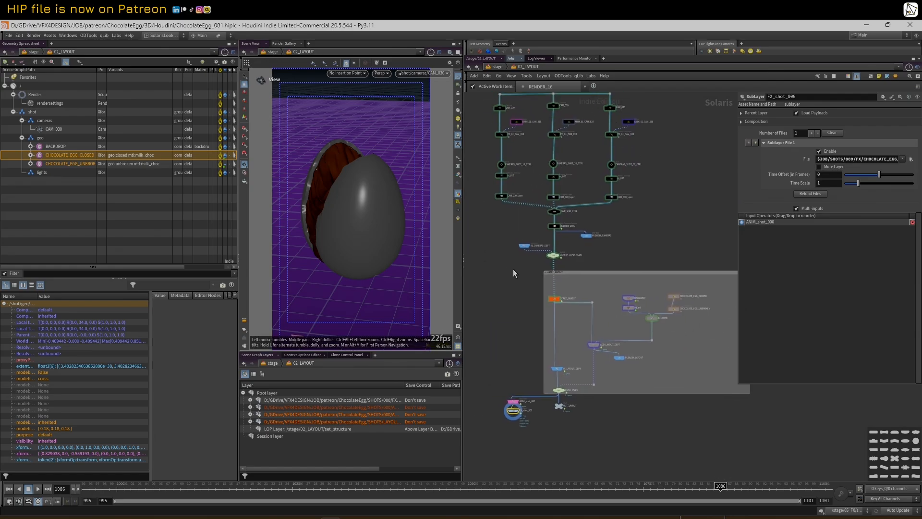
scroll(514, 274, "down", 2)
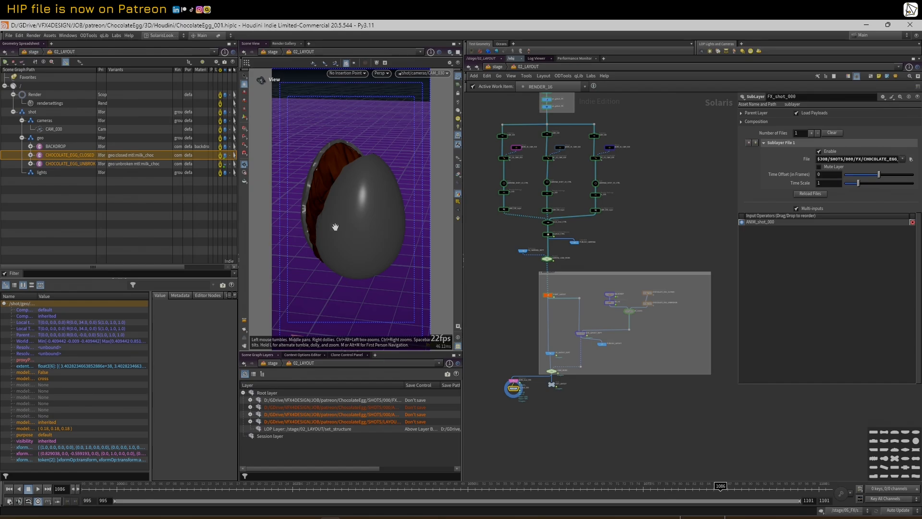
scroll(525, 196, "up", 2)
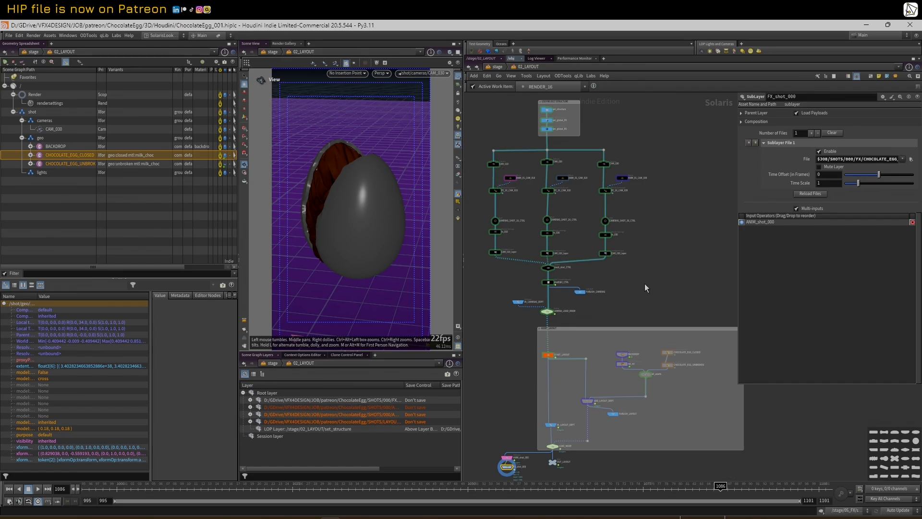
middle_click_drag(662, 287, 664, 277)
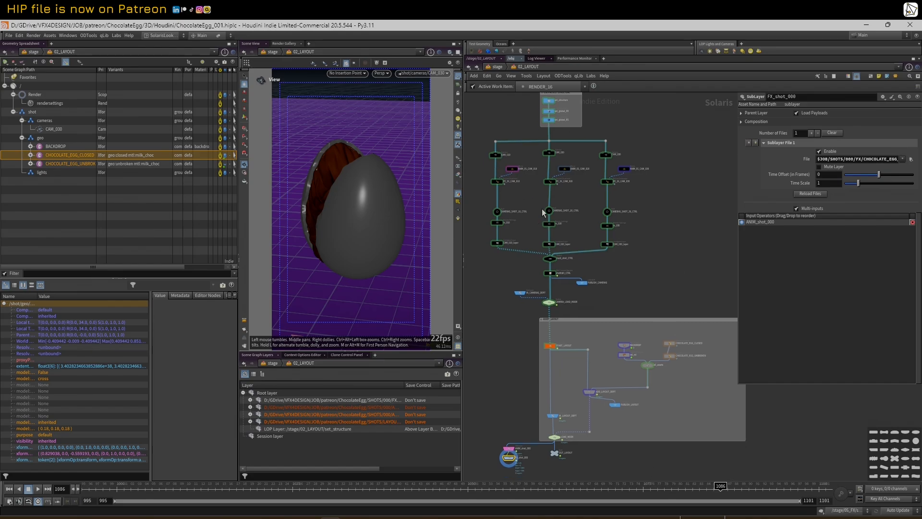
left_click_drag(248, 489, 561, 249)
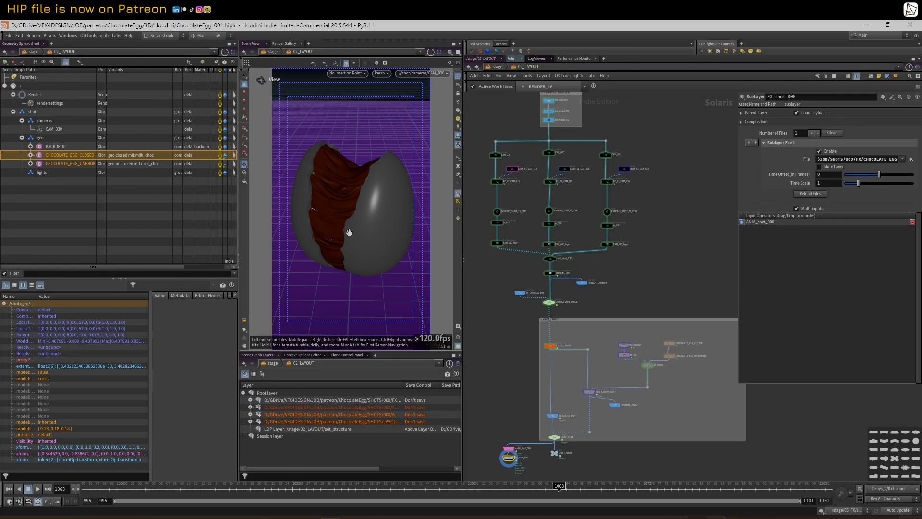
left_click_drag(352, 488, 613, 459)
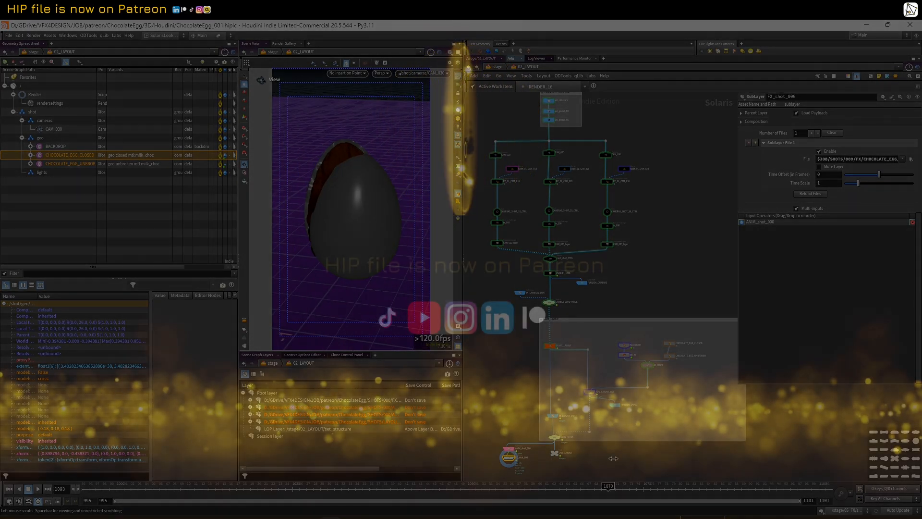